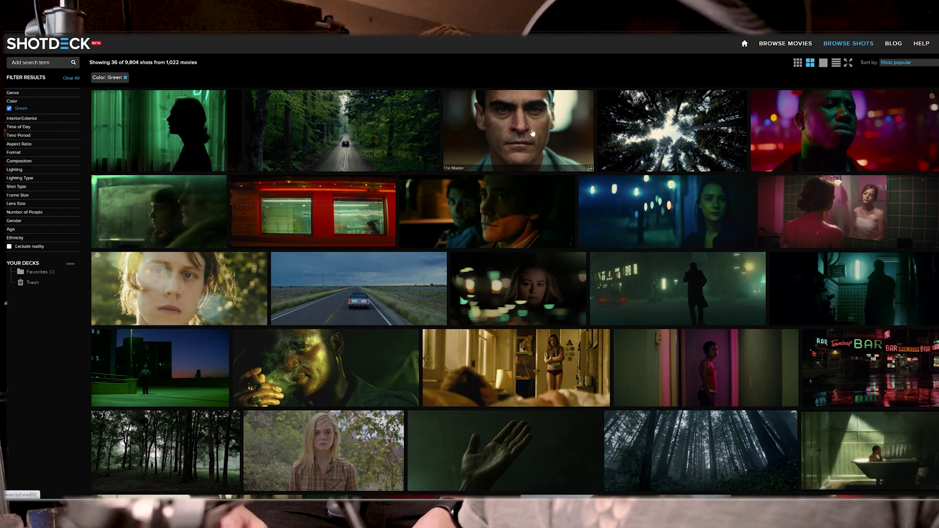
Step: Open the details of the close-up from The Master and list all shots by director Paul Thomas Anderson
click(548, 134)
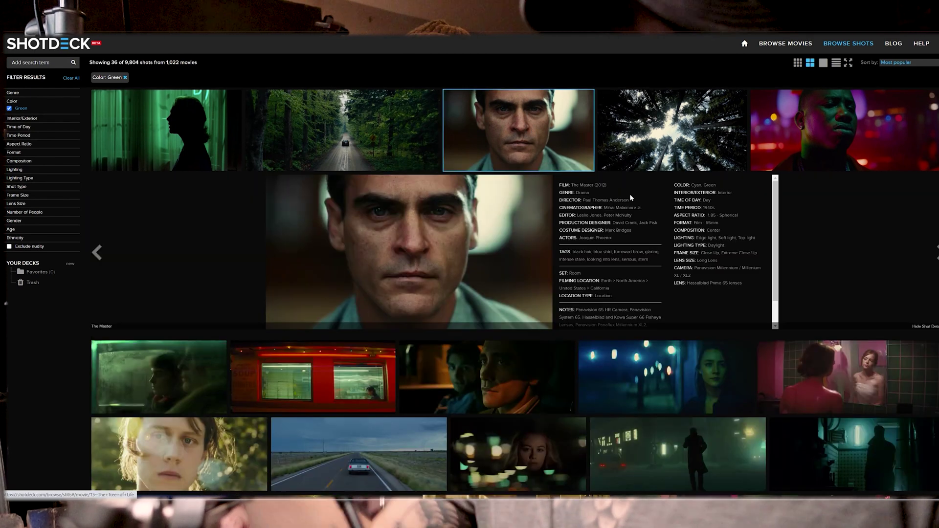
click(615, 200)
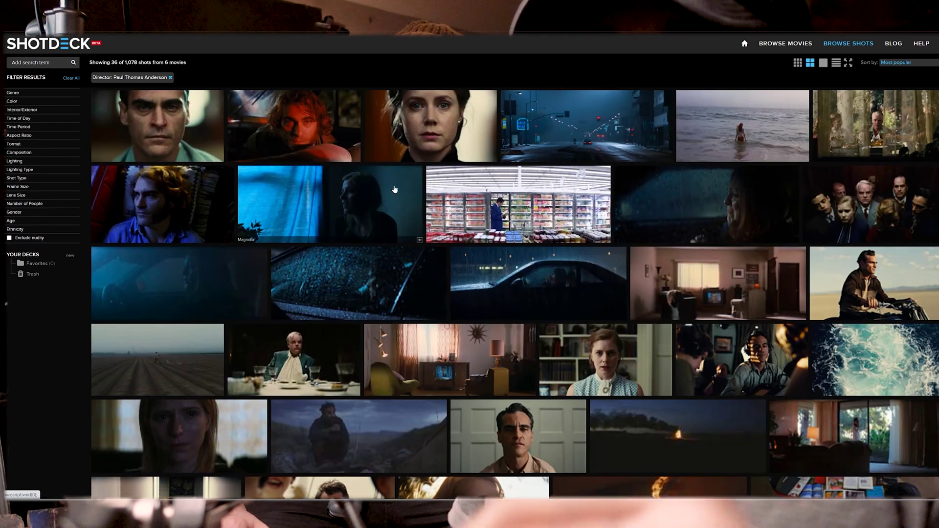
Step: Find the burning oil field shot, view its details, and list all shots from There Will Be Blood
scroll(171, 150, down, 1)
scroll(171, 151, down, 4)
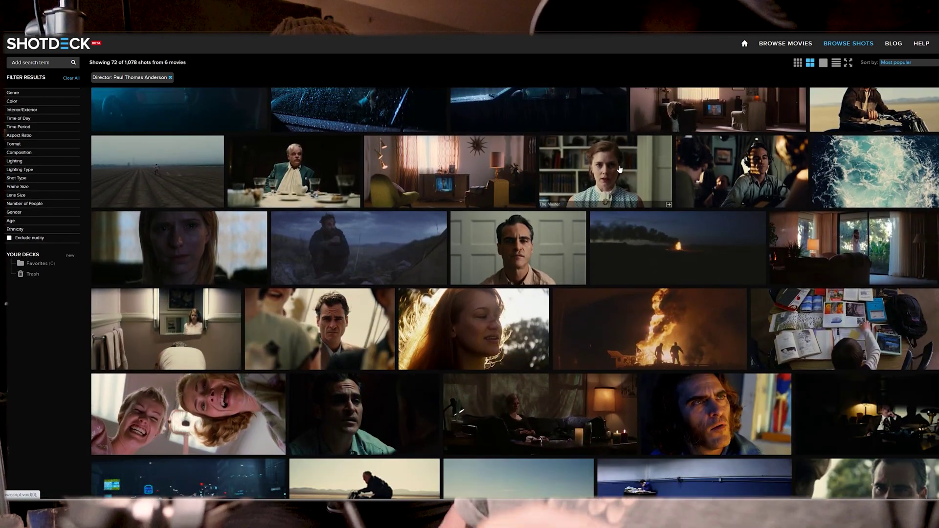
scroll(621, 220, down, 2)
click(625, 261)
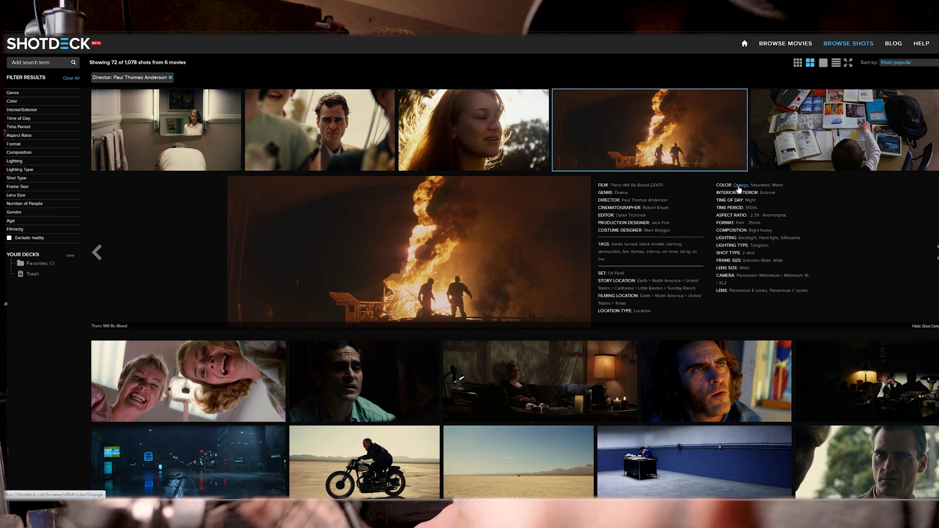
click(632, 185)
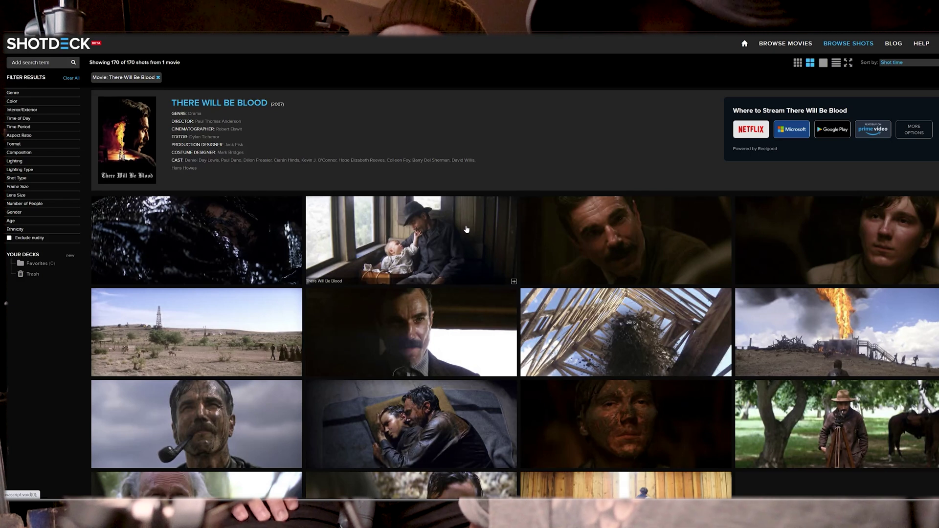
Step: Examine the stills from There Will Be Blood for their colours and lighting
scroll(466, 229, down, 1)
scroll(466, 229, down, 1)
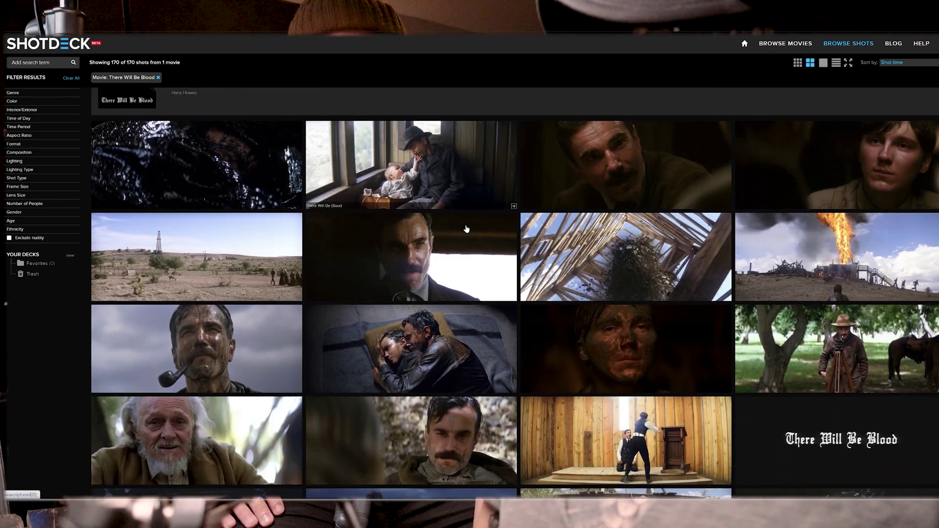
scroll(466, 229, down, 1)
scroll(497, 221, down, 1)
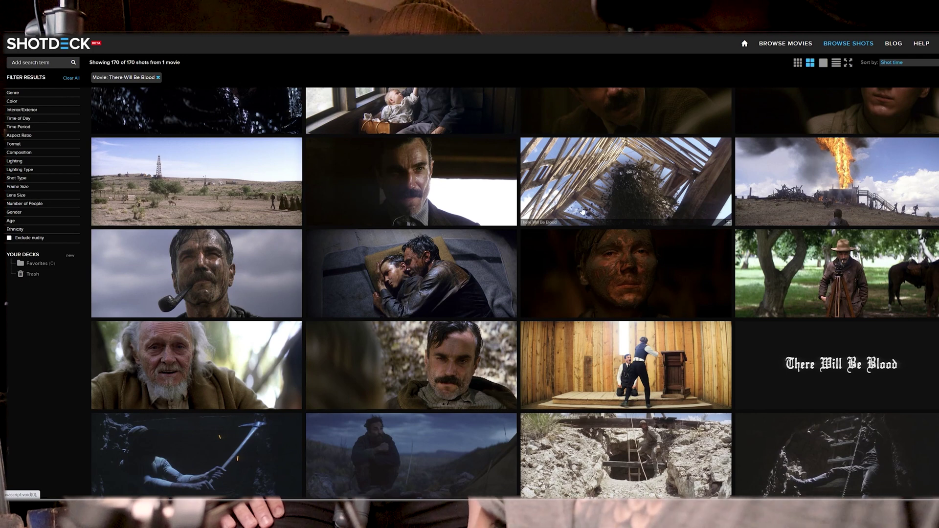
click(569, 237)
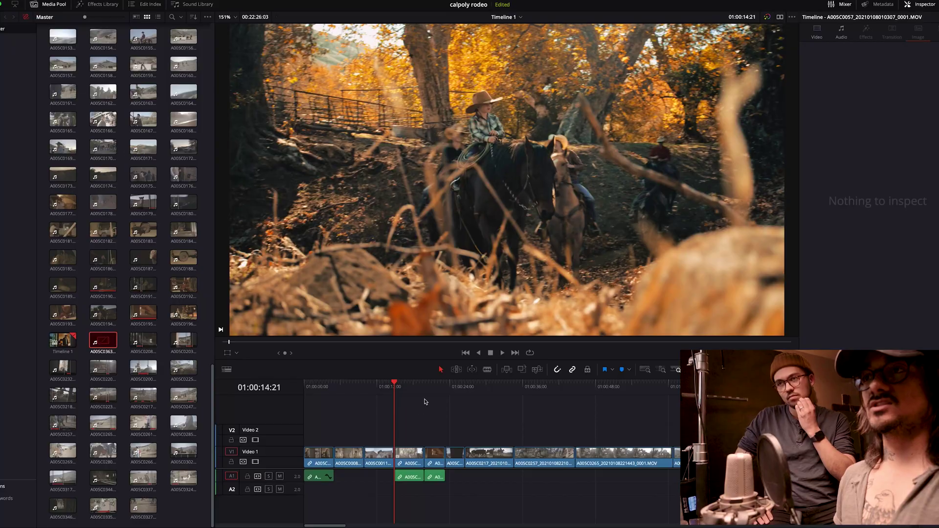
Step: Compare the neighbouring timeline clips, then select the autumn horse-riders clip at 01:00:14:21 and open it for colour grading
key(Down)
key(Down)
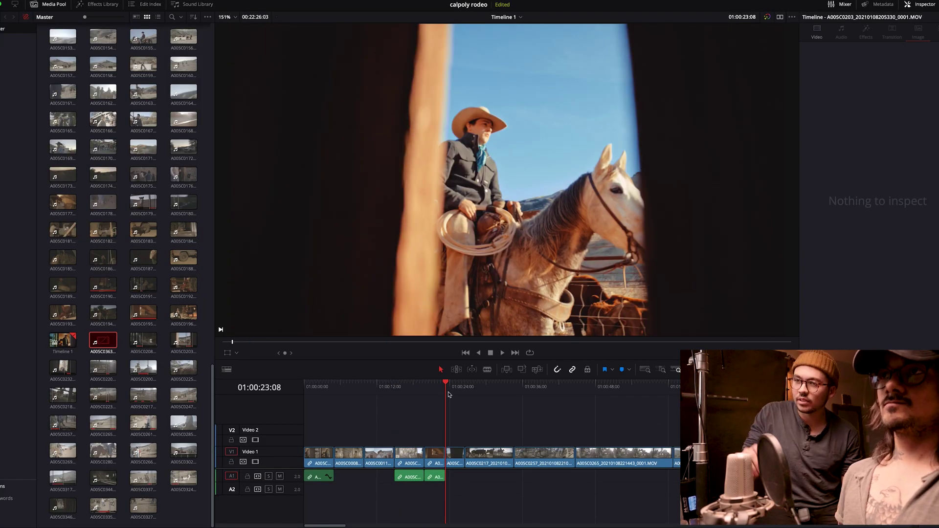
key(Up)
key(Up)
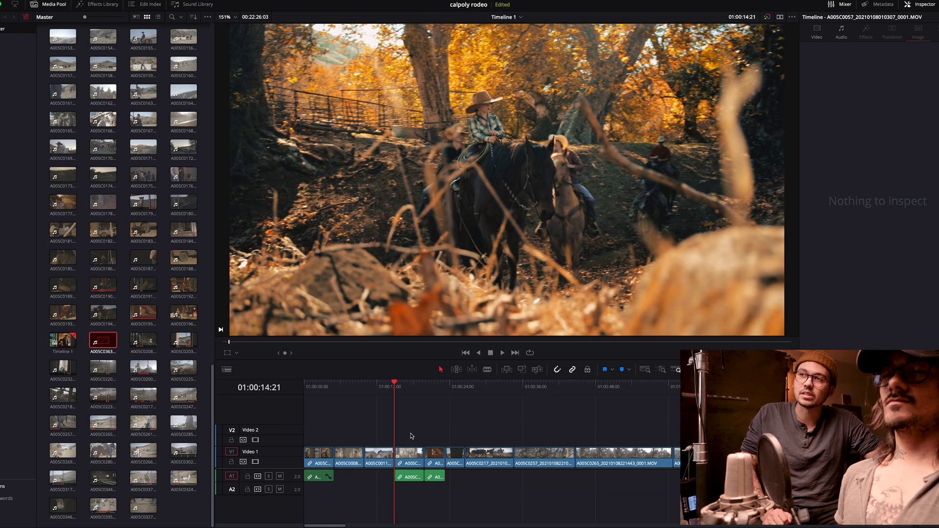
key(shift+v)
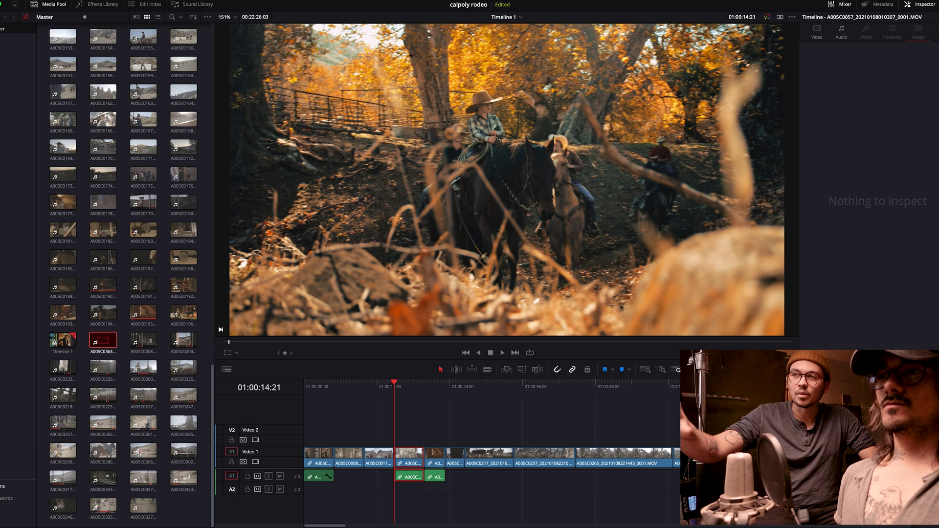
key(shift+6)
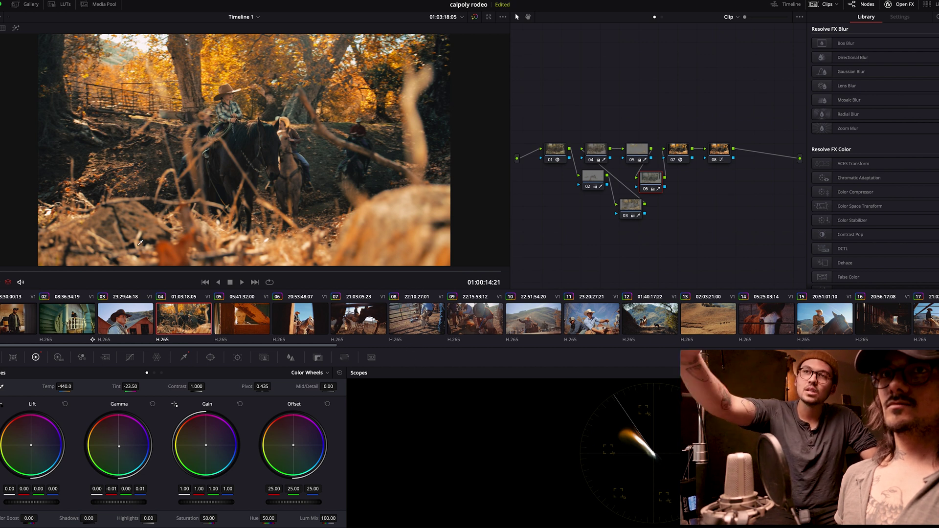
Step: Duplicate the timeline clips onto Video 2 and select the Video 2 copy of the horse-riders clip for grading
drag(1, 275, 65, 275)
key(shift+4)
key(shift+6)
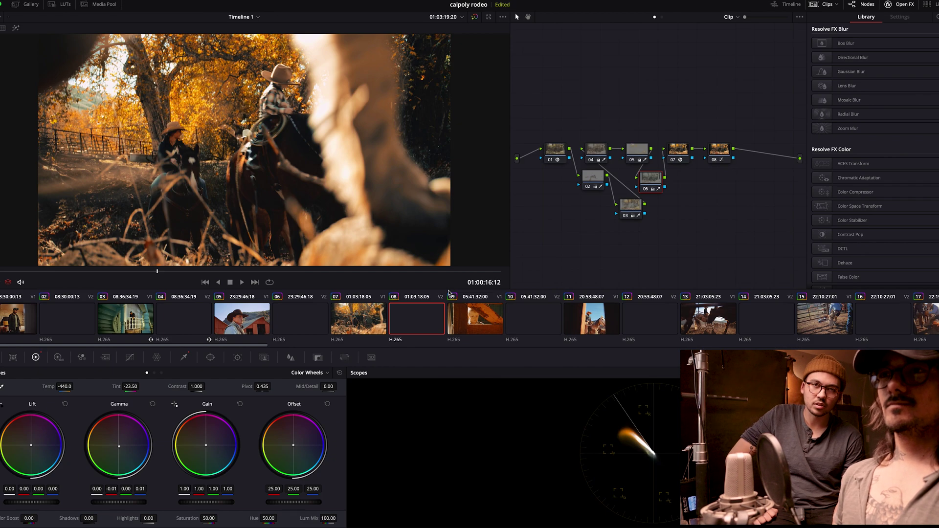
click(377, 325)
click(411, 318)
Step: Clean up the copied clip's node graph into a single row and show node 01's ZlogColor settings
drag(766, 119, 532, 221)
click(587, 90)
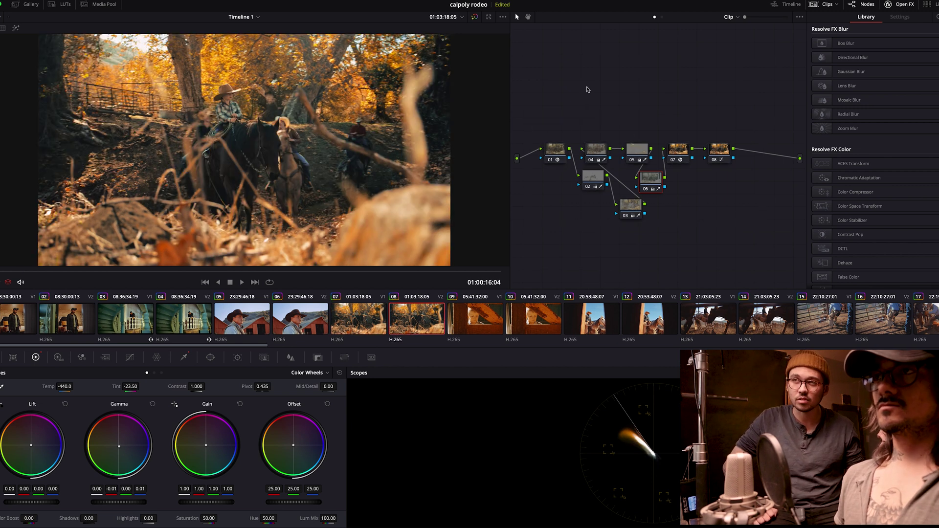
right_click(573, 237)
click(609, 319)
click(537, 159)
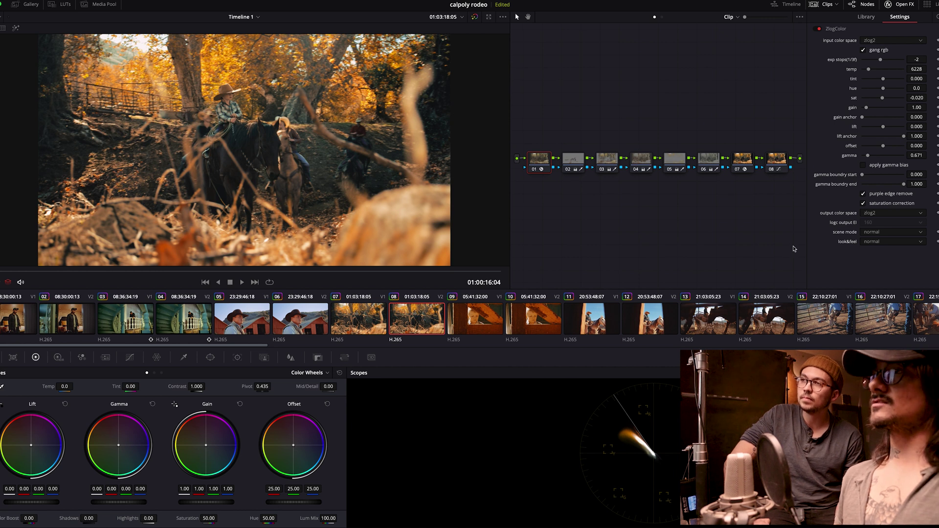
Step: Toggle node 02 off and on to compare its effect on the image, leaving it disabled
click(572, 162)
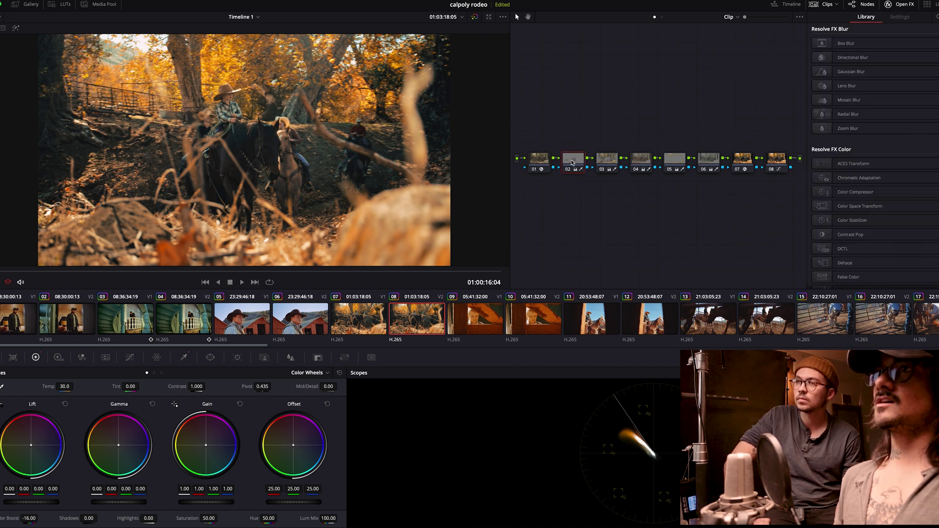
key(ctrl+d)
key(ctrl+d)
key(ctrl+d)
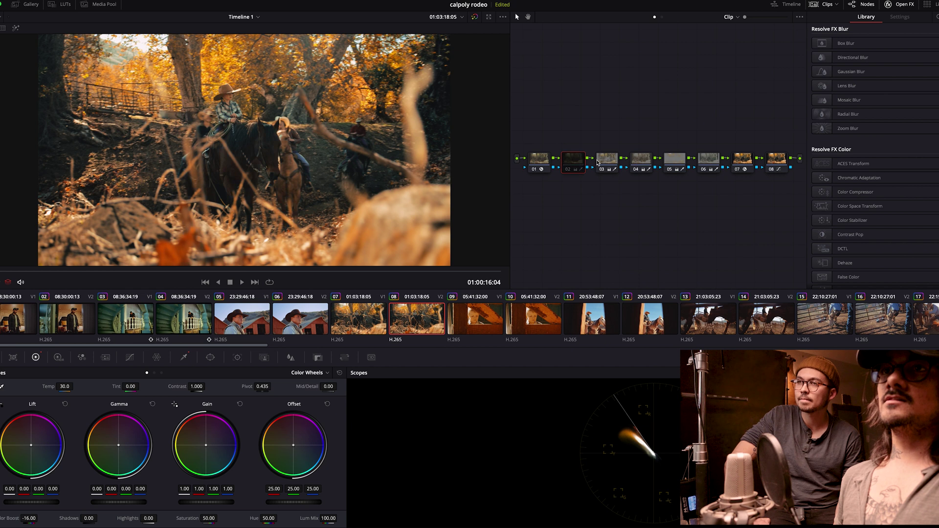
key(ctrl+d)
key(ctrl+d)
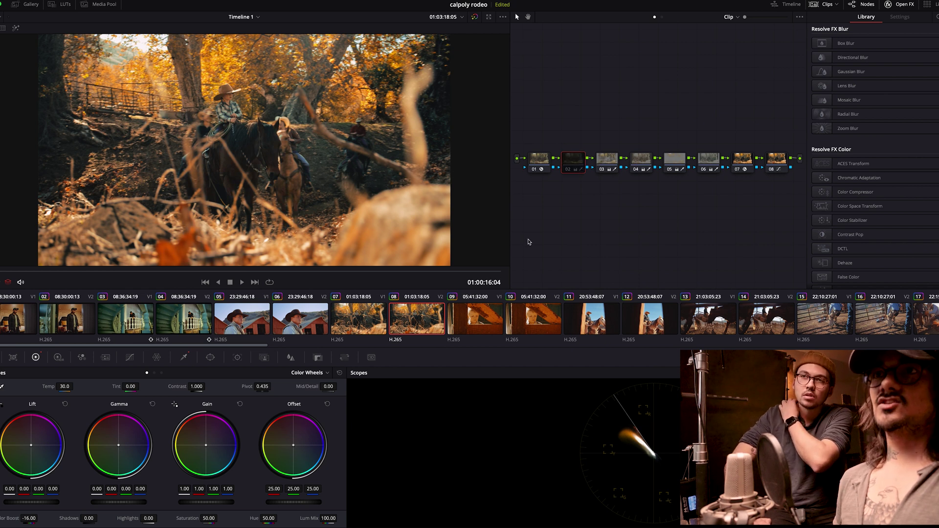
key(ctrl+d)
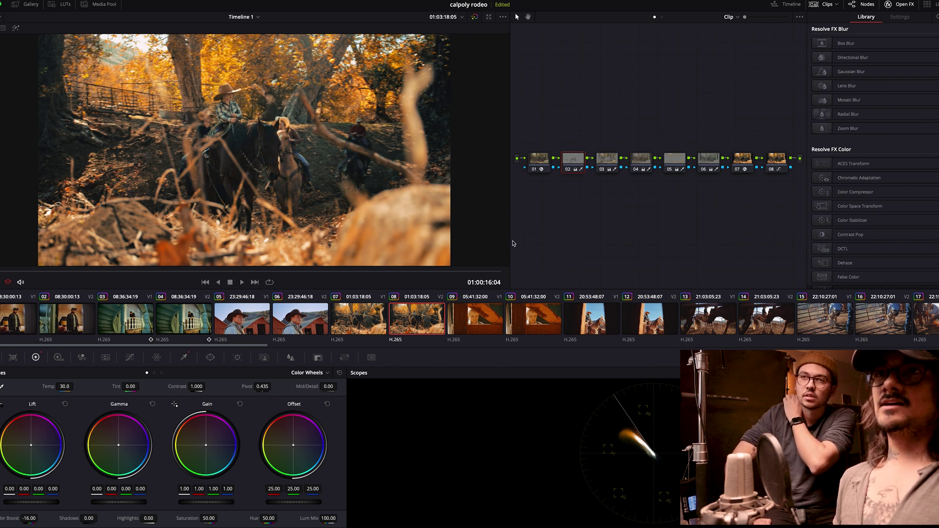
key(ctrl+d)
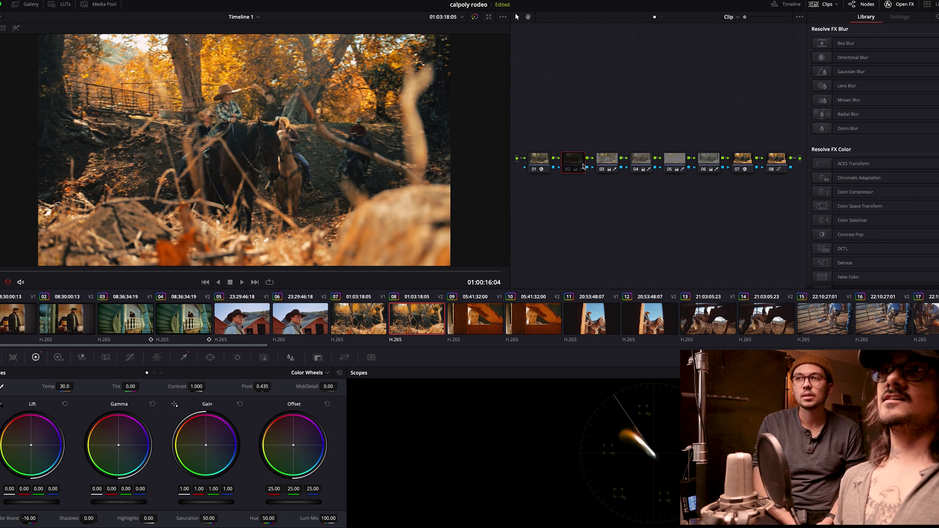
Step: Review node 03's HSL qualifier and color wheels, compare the image with and without it, and leave the node disabled
click(609, 162)
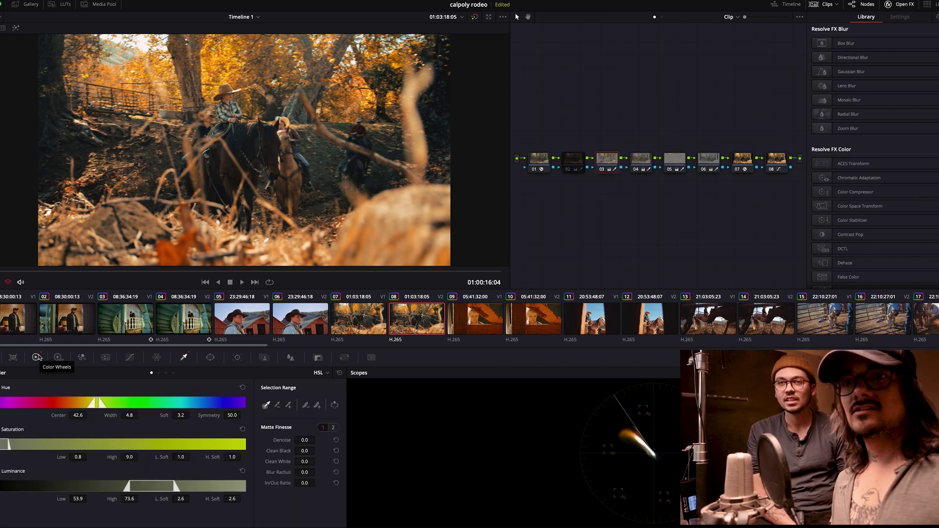
click(37, 357)
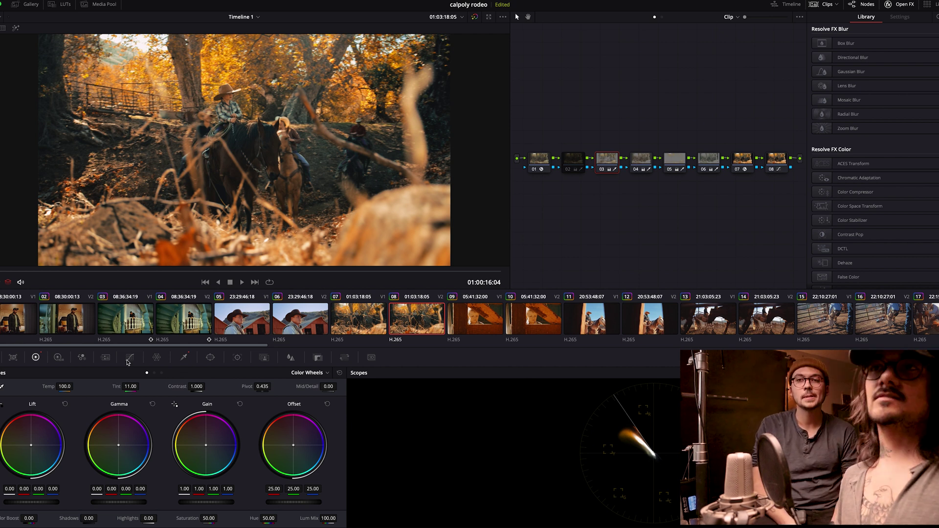
key(ctrl+d)
key(ctrl+d)
key(ctrl+d)
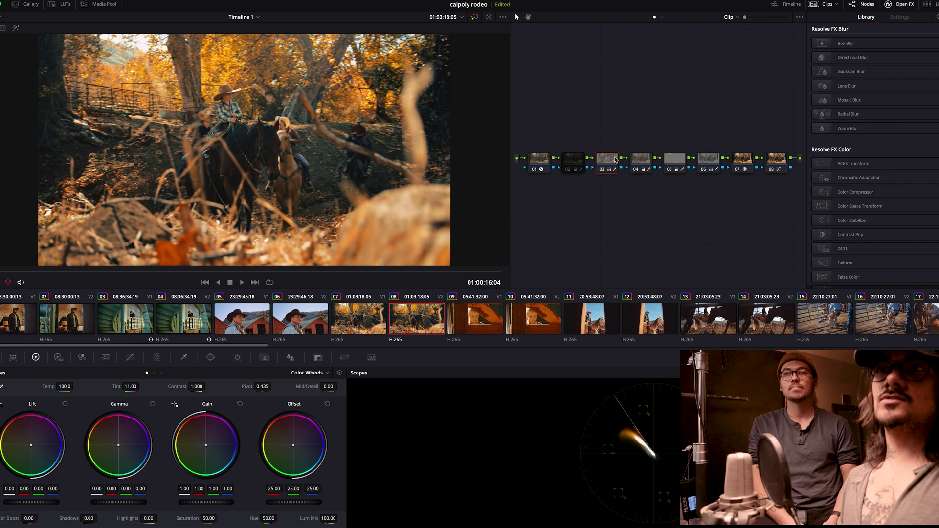
Step: Toggle node 04 repeatedly to compare its shadow adjustment, leaving the node disabled
click(641, 163)
key(ctrl+d)
key(ctrl+d)
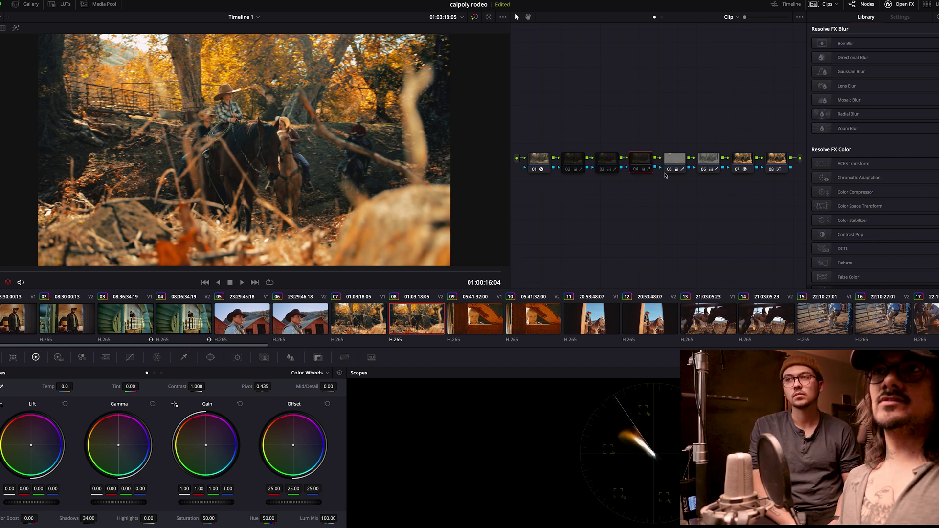
key(ctrl+d)
key(ctrl+d)
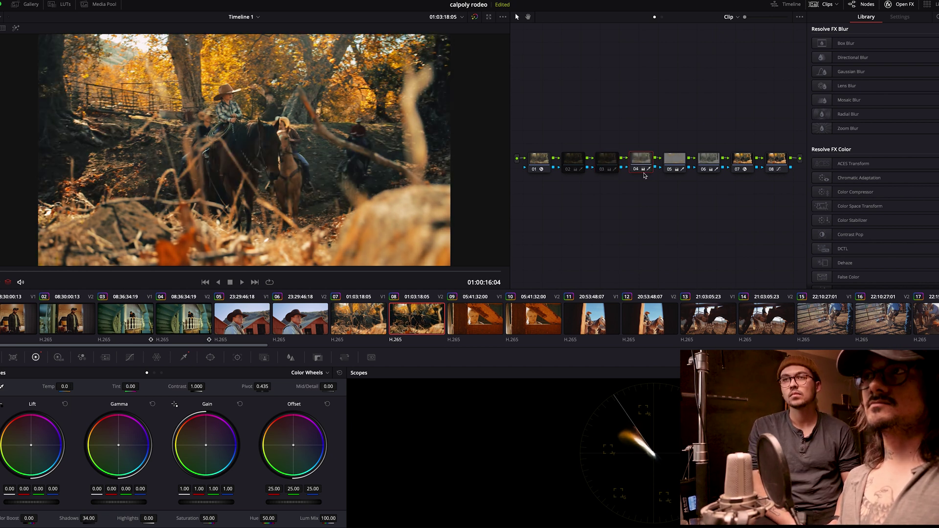
key(ctrl+d)
key(ctrl+d)
key(ctrl+d)
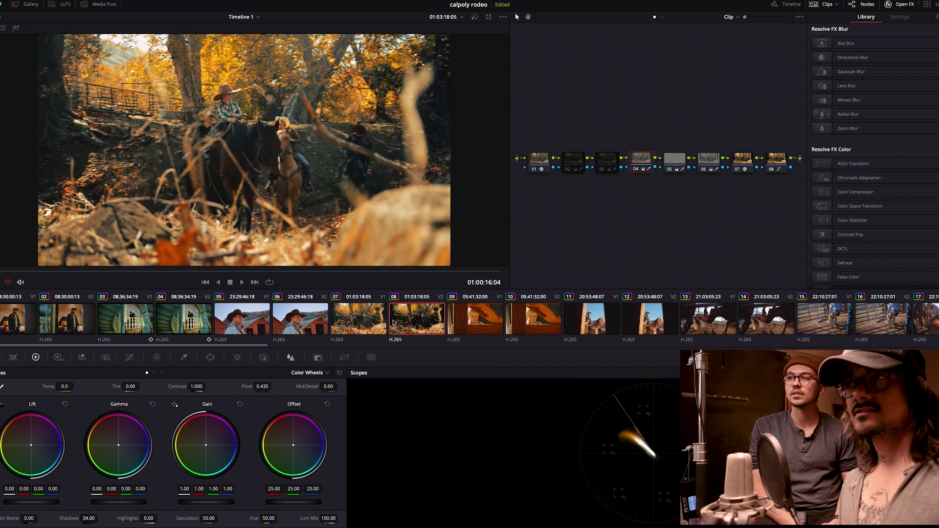
Step: Compare the image with and without node 05's highlight adjustment, leaving the node disabled
click(680, 161)
key(ctrl+d)
key(ctrl+d)
key(ctrl+d)
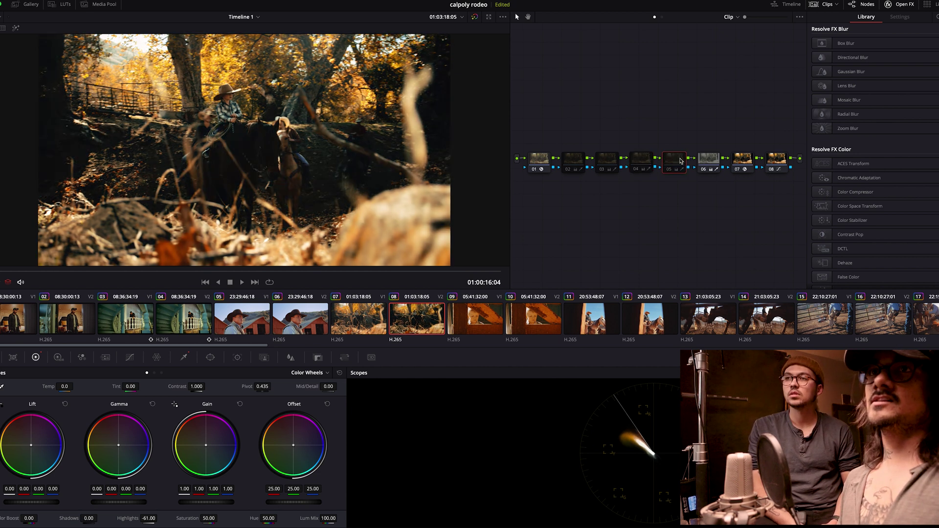
Step: Toggle node 06 to compare its temperature and tint correction, leaving the node disabled
click(716, 165)
key(ctrl+d)
key(ctrl+d)
key(ctrl+d)
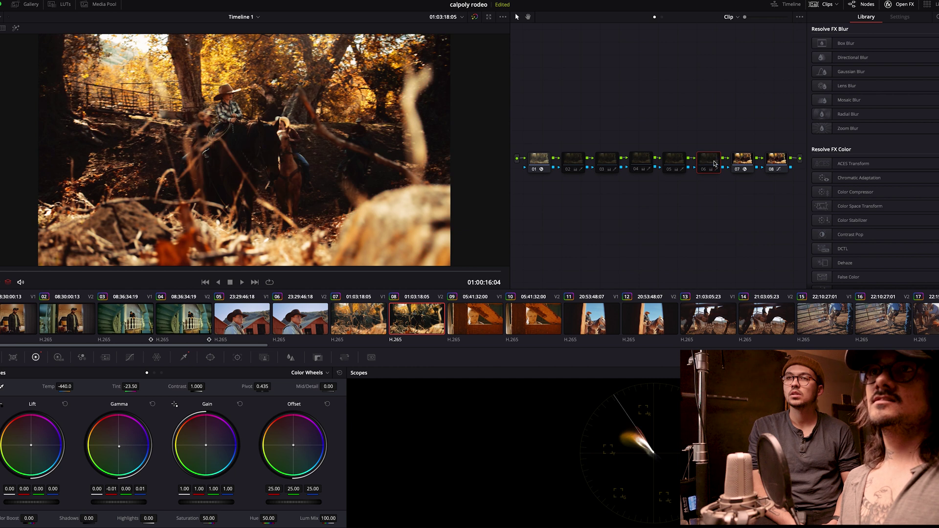
key(ctrl+d)
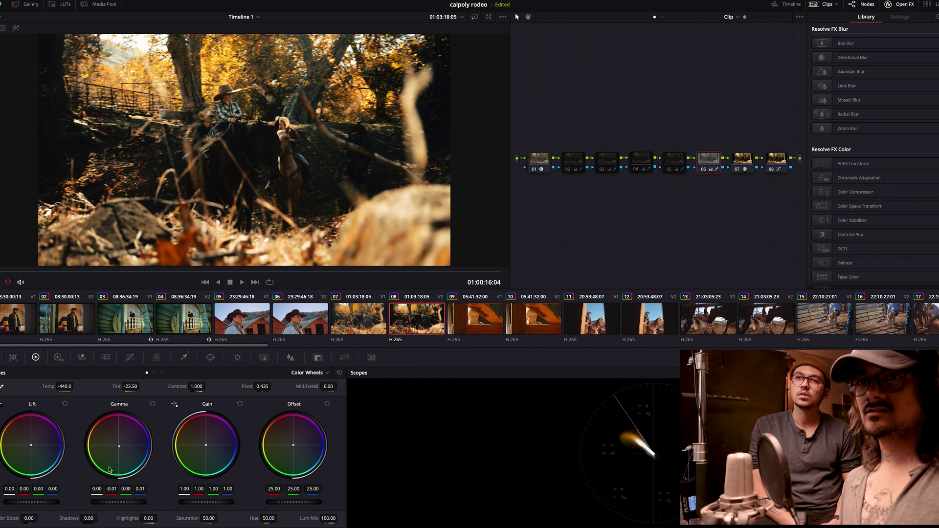
key(ctrl+d)
key(ctrl+d)
key(ctrl+d)
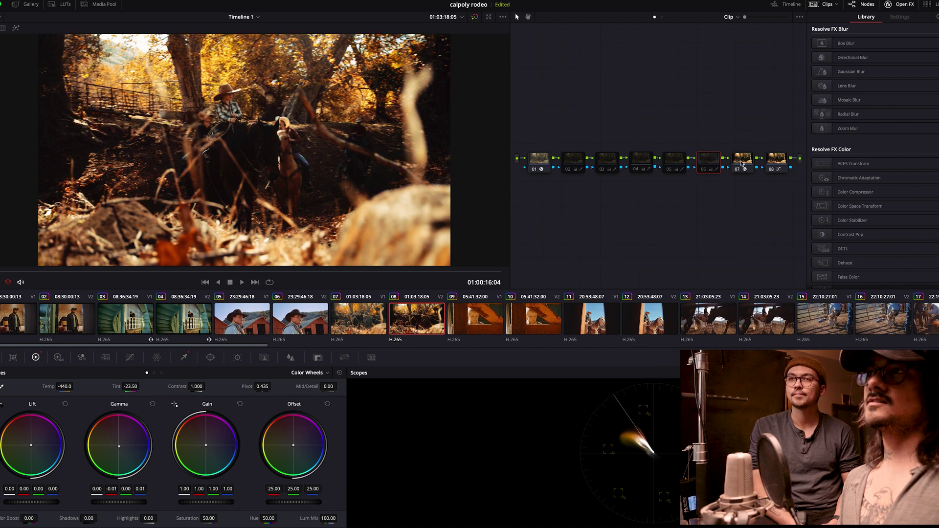
Step: Compare the image with and without the FilmConvert Nitrate effect on node 07, leaving the node disabled
click(743, 161)
key(ctrl+d)
key(ctrl+d)
key(ctrl+d)
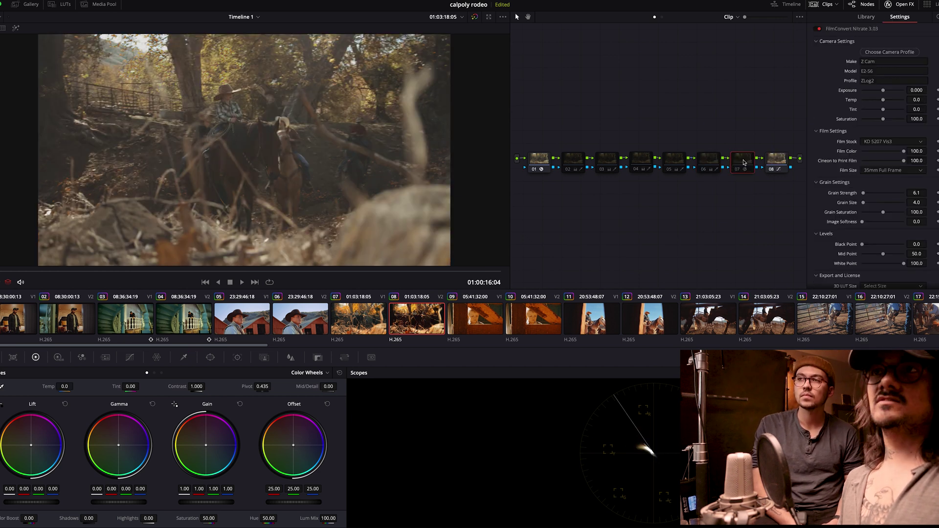
Step: Compare the image with node 08 off and on, leave it enabled, and show its custom curves
click(773, 163)
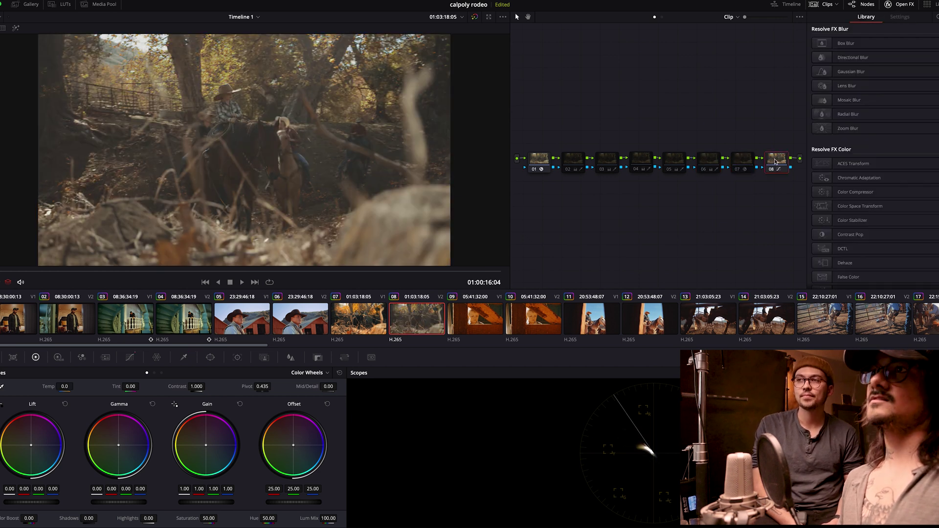
key(ctrl+d)
key(ctrl+d)
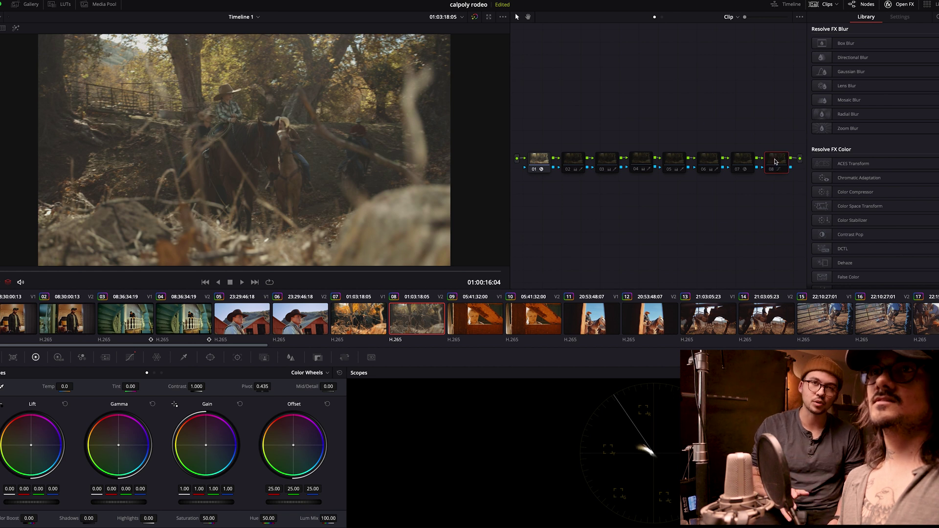
key(ctrl+d)
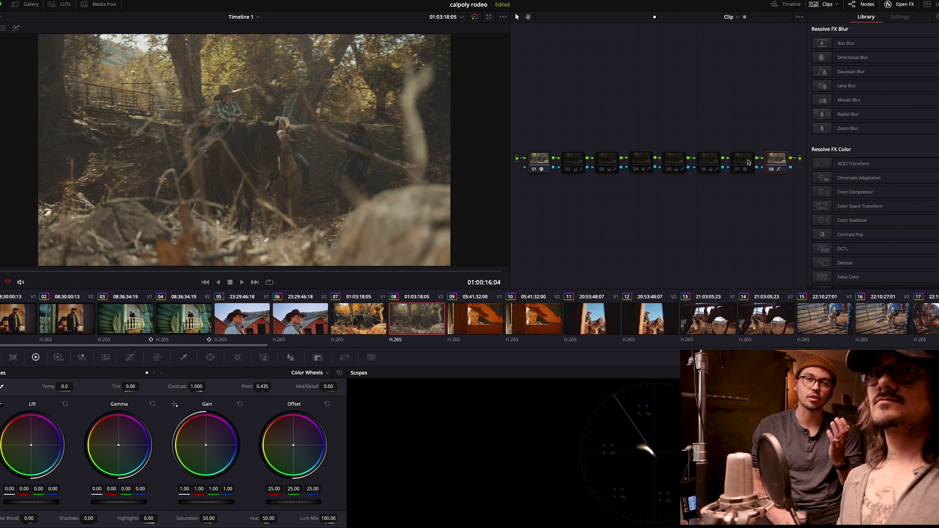
click(130, 359)
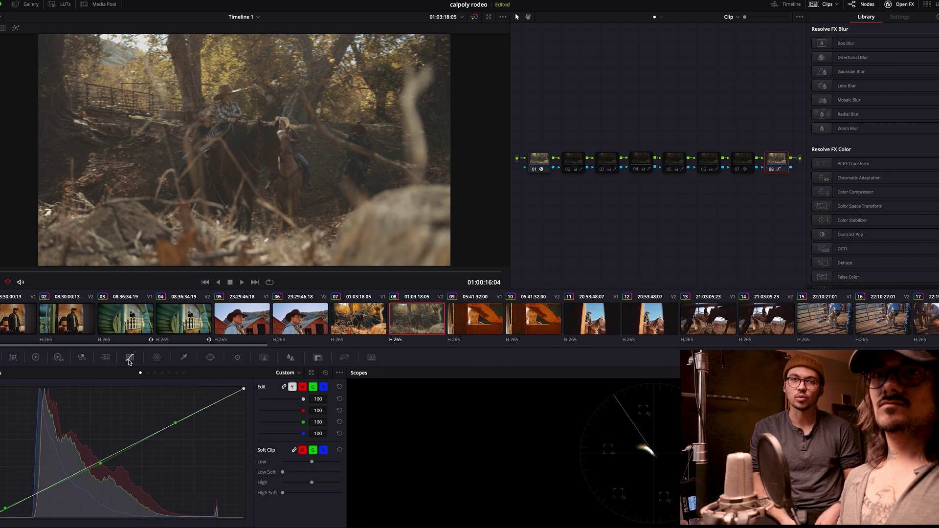
Step: Compare the image with and without the final custom-curves node, and strip the grade down to node 01 by deleting the nodes after it
key(ctrl+d)
key(ctrl+d)
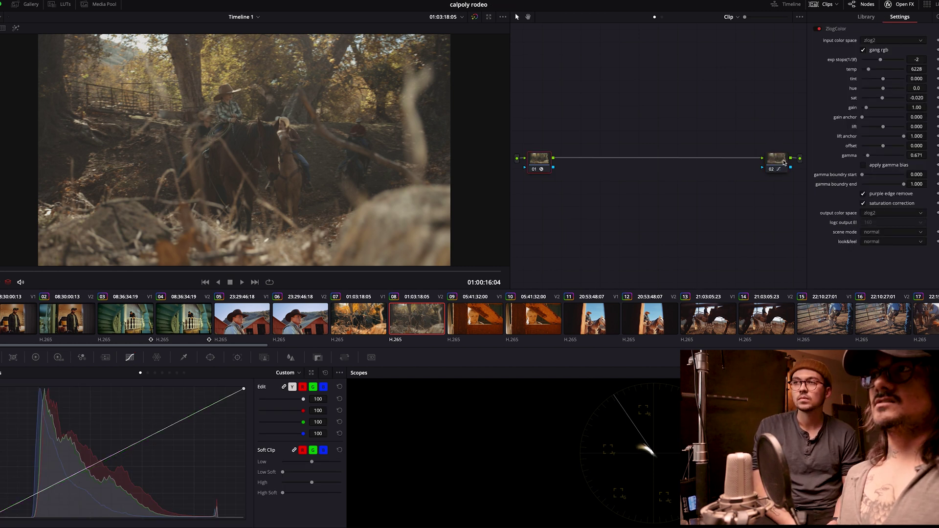
click(784, 163)
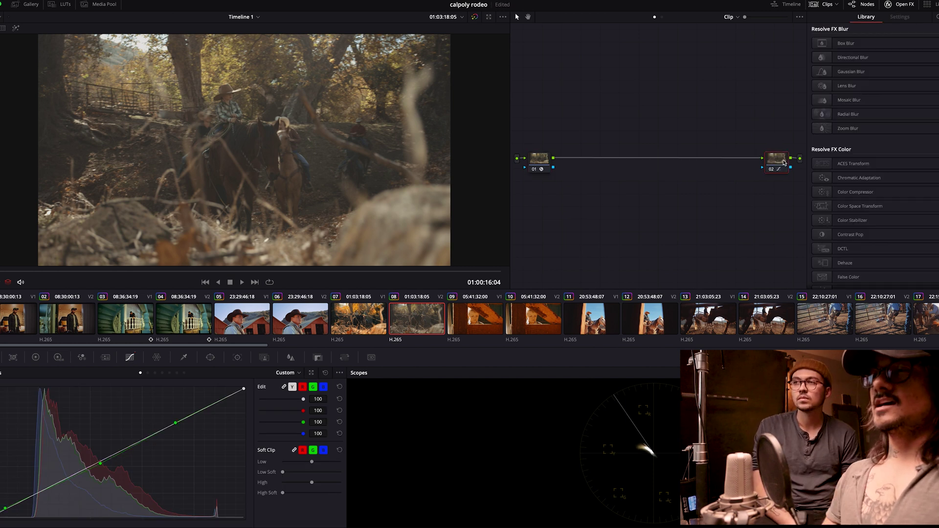
key(Delete)
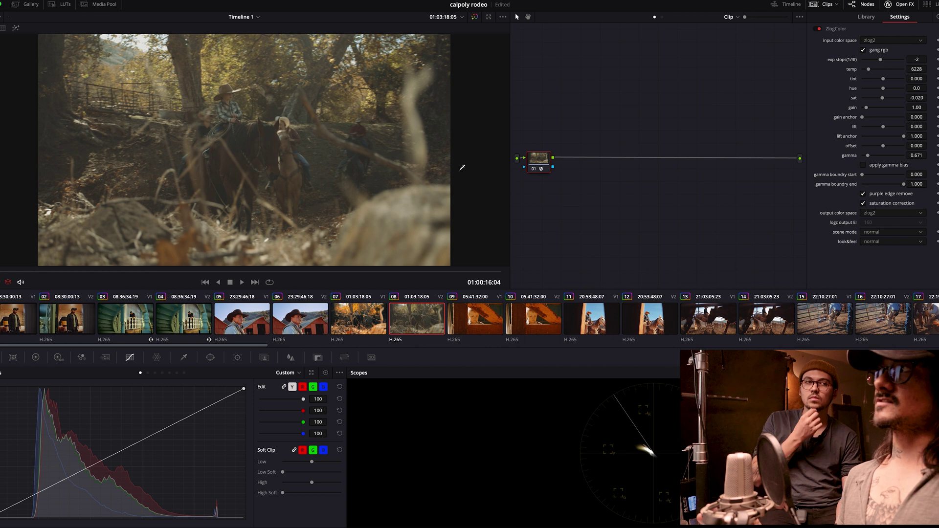
Step: Add a serial node with FilmConvert Nitrate and set its camera profile to Z Cam, E2-S6, ZLog2
key(alt+s)
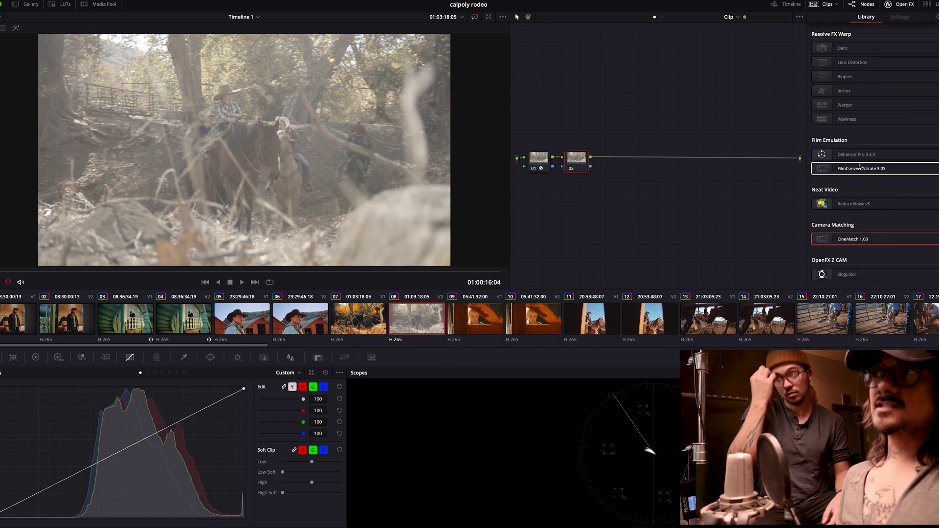
drag(863, 170, 577, 161)
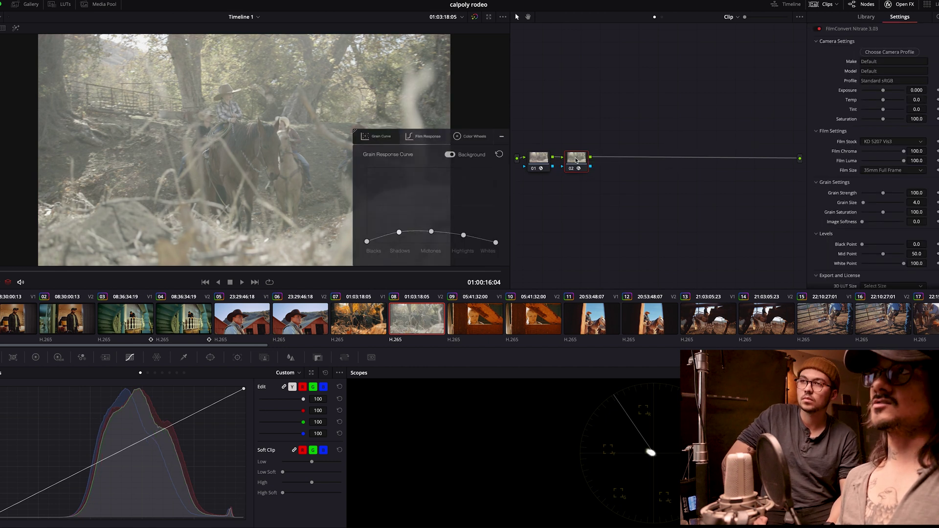
click(889, 52)
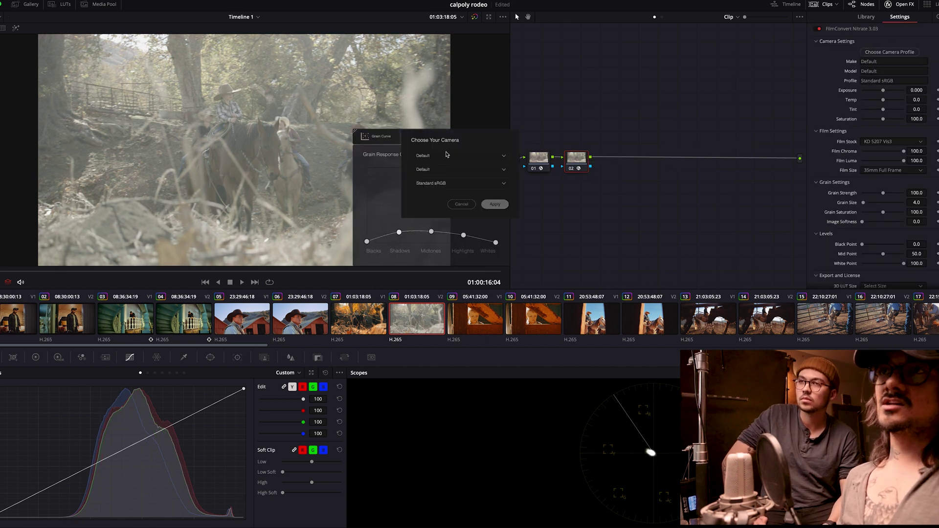
click(457, 140)
click(425, 266)
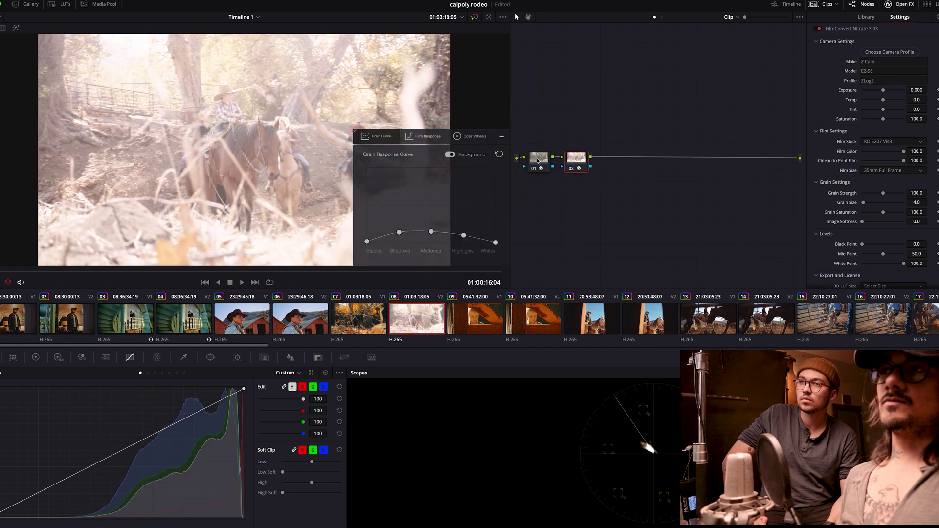
Step: Try lowering the ZlogColor exposure stops on node 01 to -6
click(539, 159)
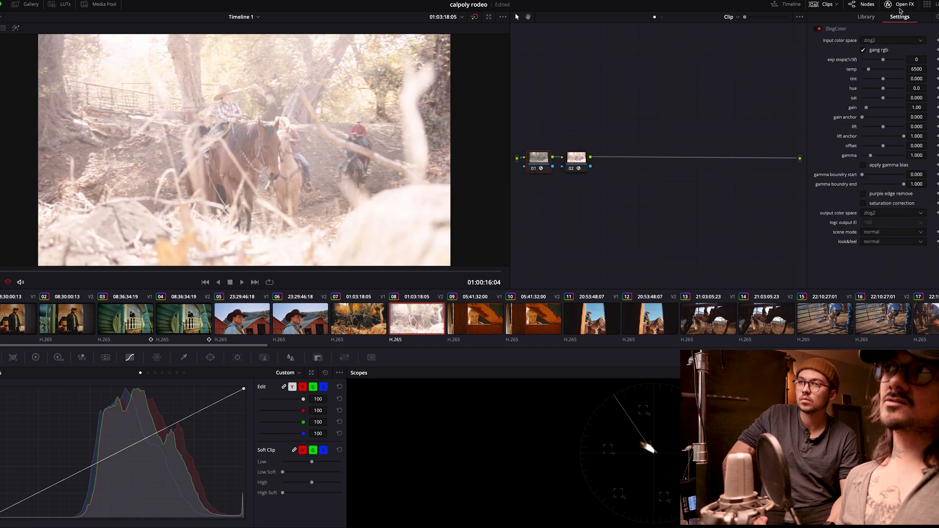
drag(881, 61, 877, 59)
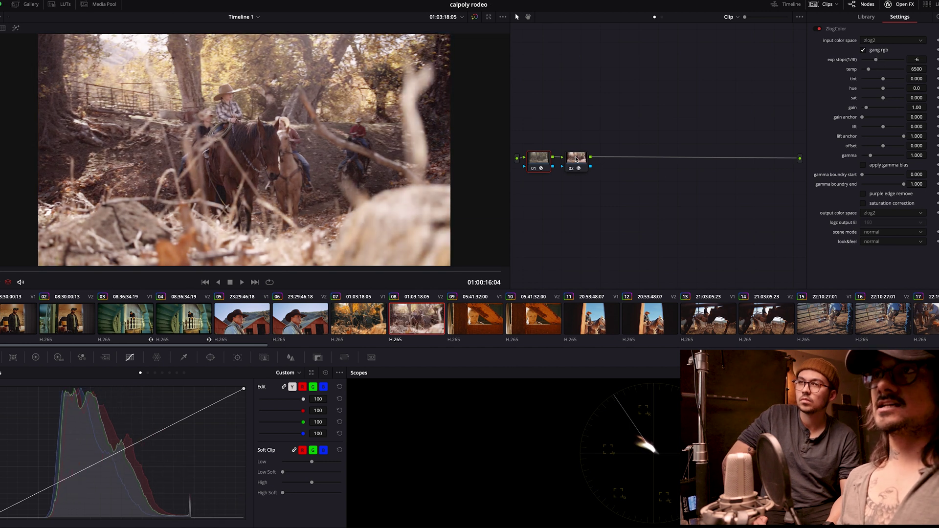
Step: Disable node 01, add a serial node before the FilmConvert node, and lower its Offset to 4.70 with Gain at its default
key(alt+s)
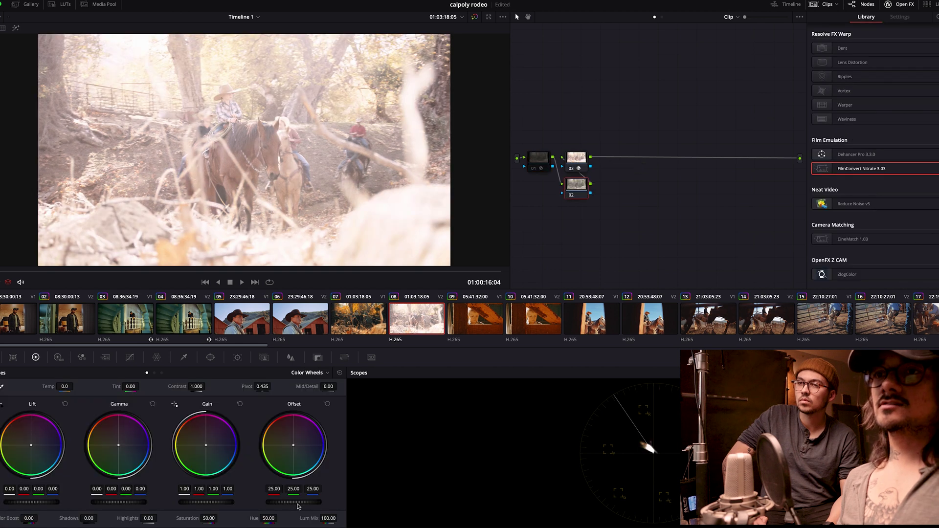
drag(320, 504, 288, 504)
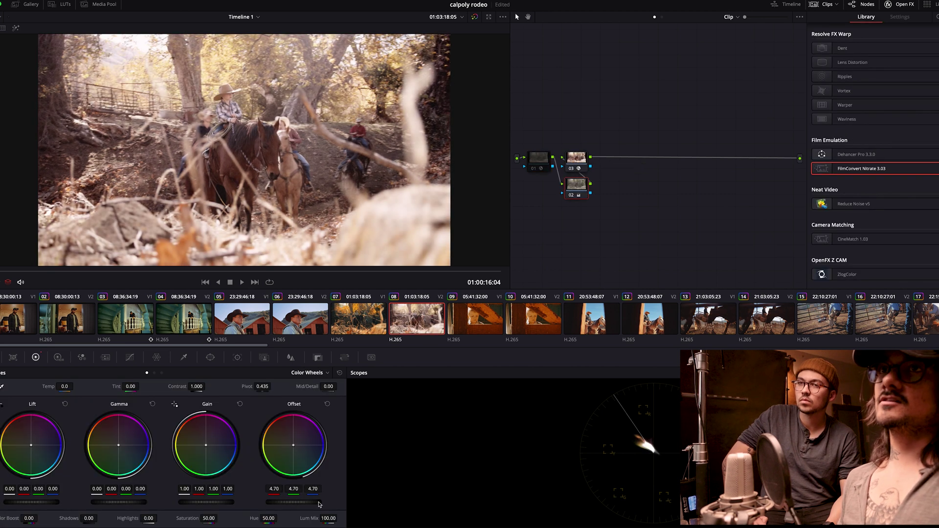
drag(216, 502, 209, 503)
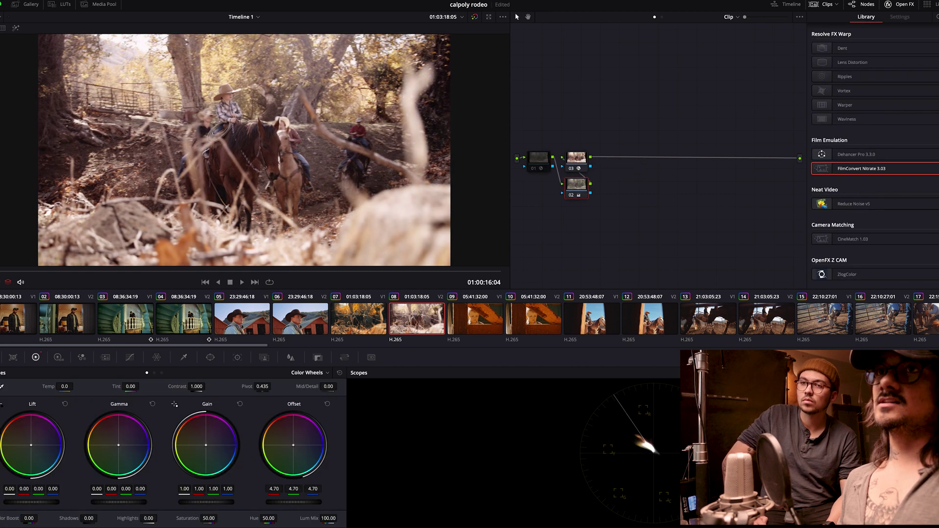
click(240, 405)
Step: Lower the Highlight zone's exposure to -0.97 with the HDR wheels on node 02
click(59, 358)
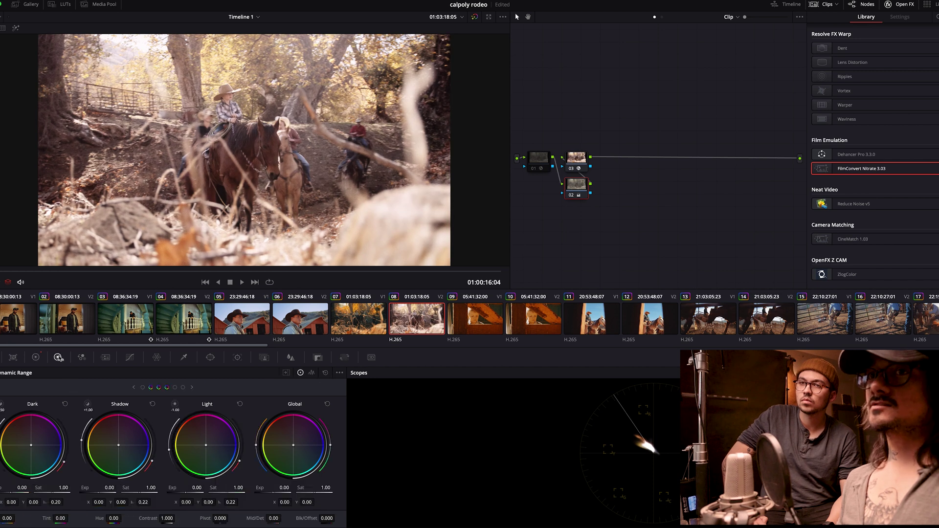
key(shift+d)
key(shift+d)
click(175, 388)
drag(172, 407, 175, 406)
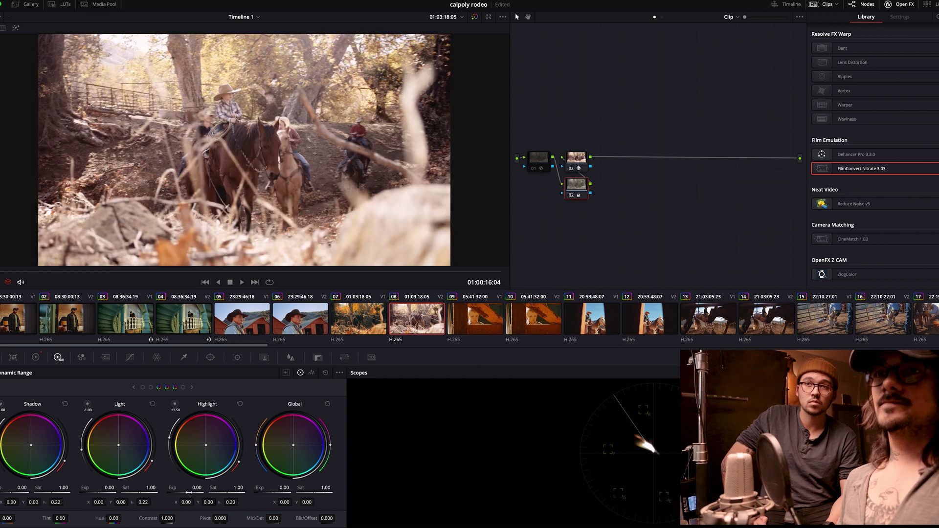
drag(196, 487, 186, 488)
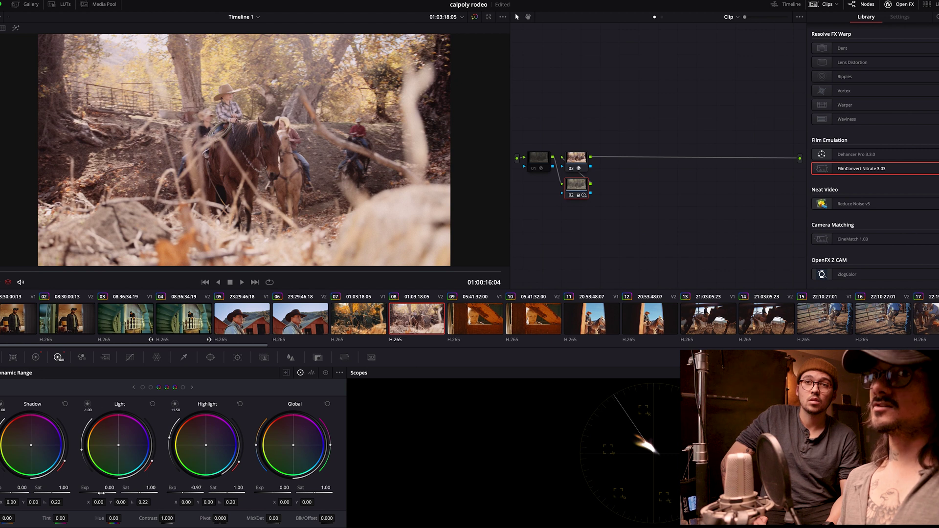
Step: Lower node 02's HDR Light zone exposure to -0.38 and set the HDR contrast to 0.898
drag(109, 487, 100, 488)
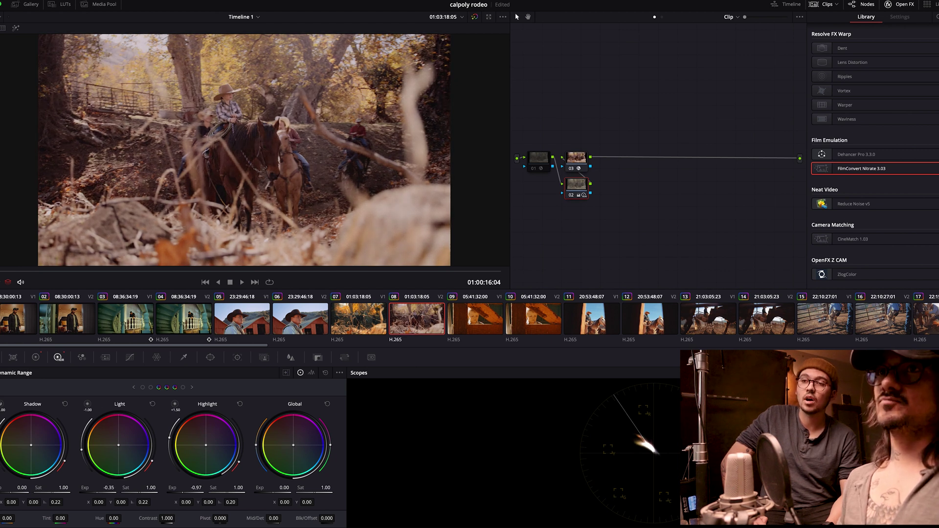
drag(99, 487, 100, 488)
drag(148, 518, 139, 518)
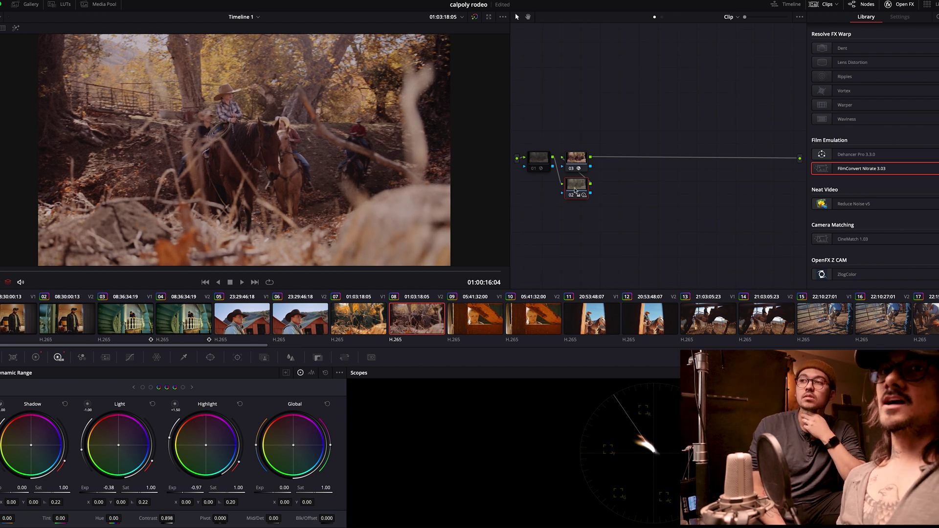
Step: In node 02's primary color wheels, set Tint to -9.50, Temp to -80.0 and Color Boost to 15.00
click(36, 357)
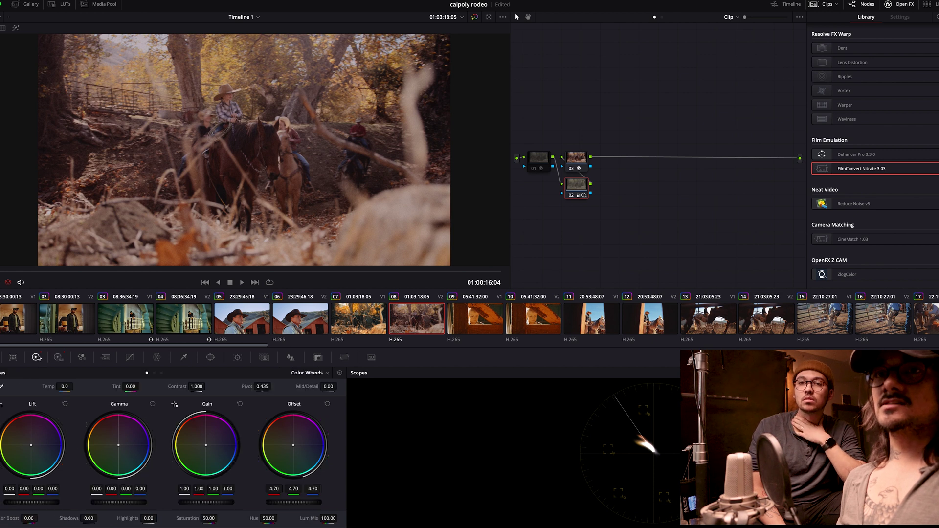
drag(131, 386, 124, 386)
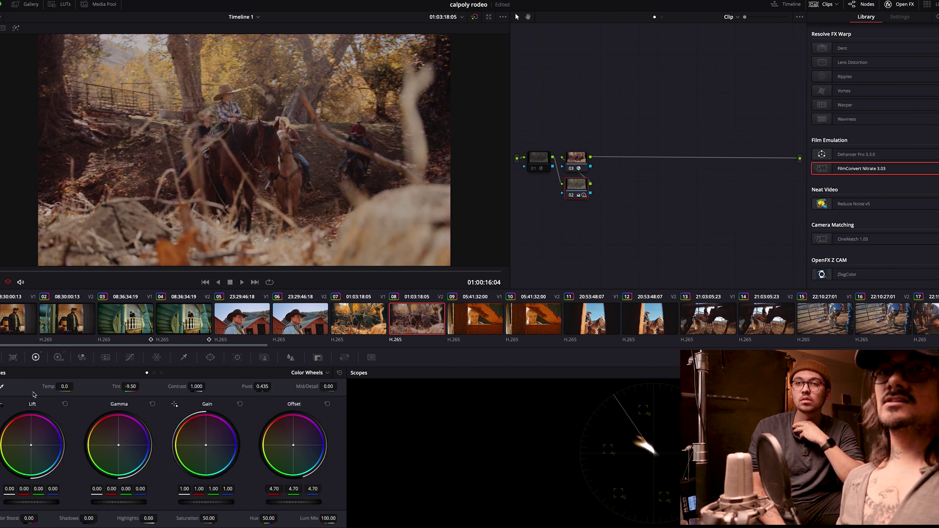
drag(65, 386, 49, 386)
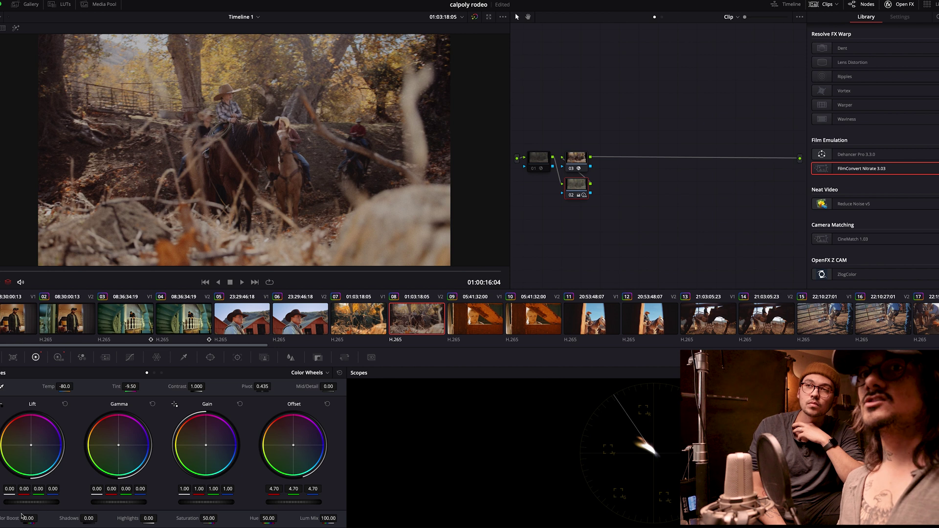
drag(29, 518, 39, 518)
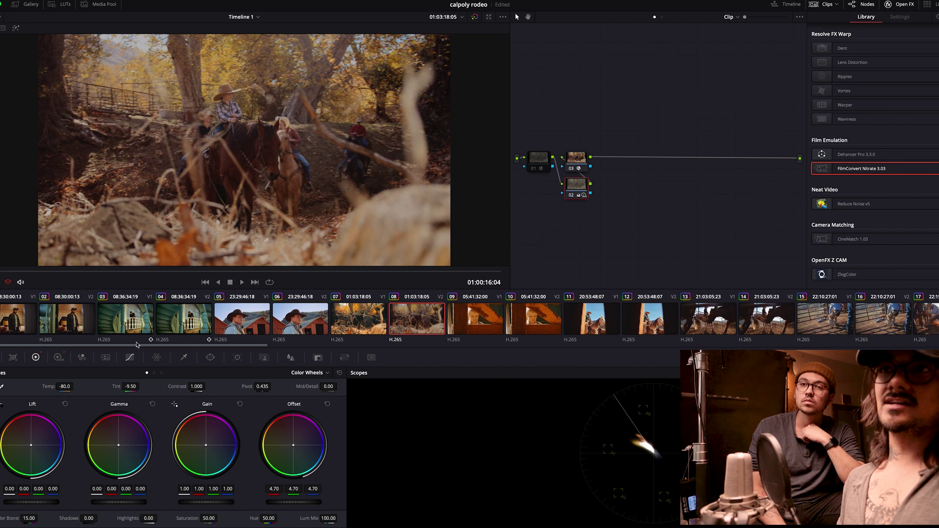
Step: Compare the image with node 02 off and on, leaving the node enabled
key(ctrl+d)
key(ctrl+d)
key(ctrl+d)
key(ctrl+d)
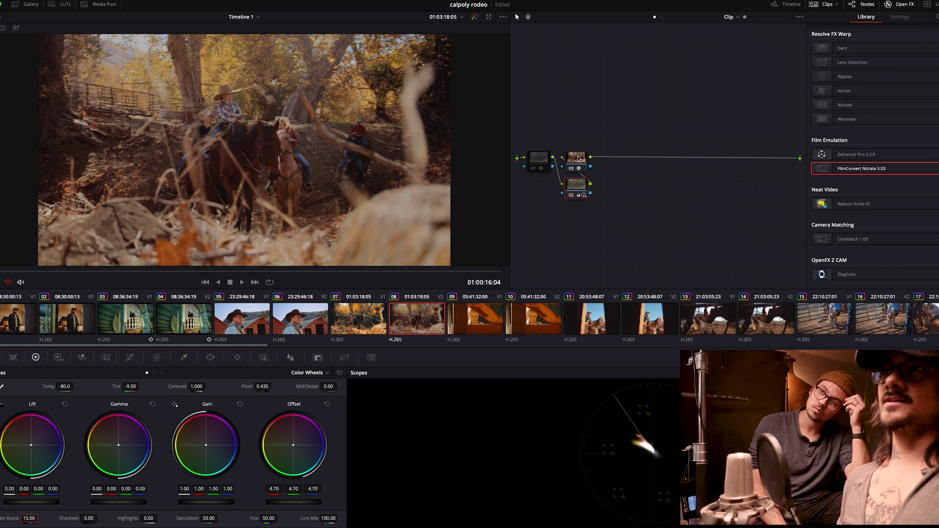
Step: Move the FilmConvert node aside and clean up the node graph into an evenly spaced row
drag(577, 158, 600, 158)
right_click(597, 230)
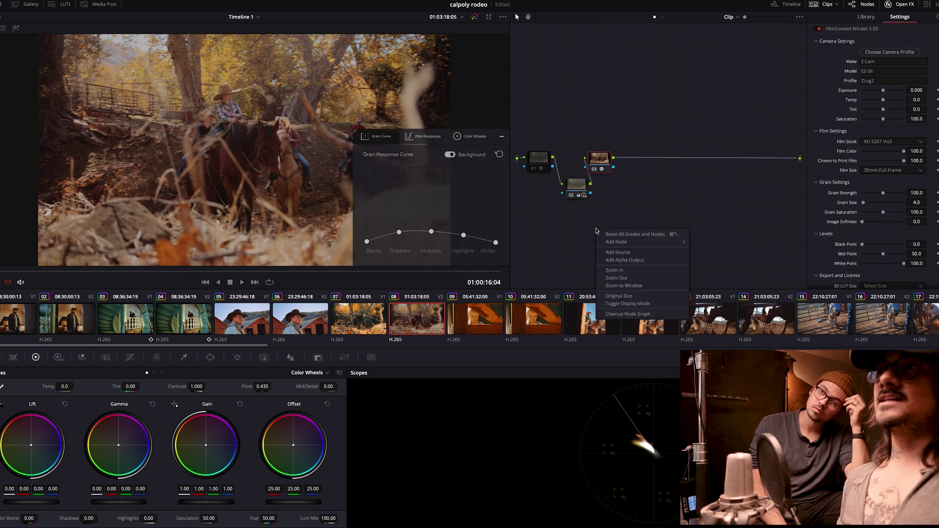
click(627, 314)
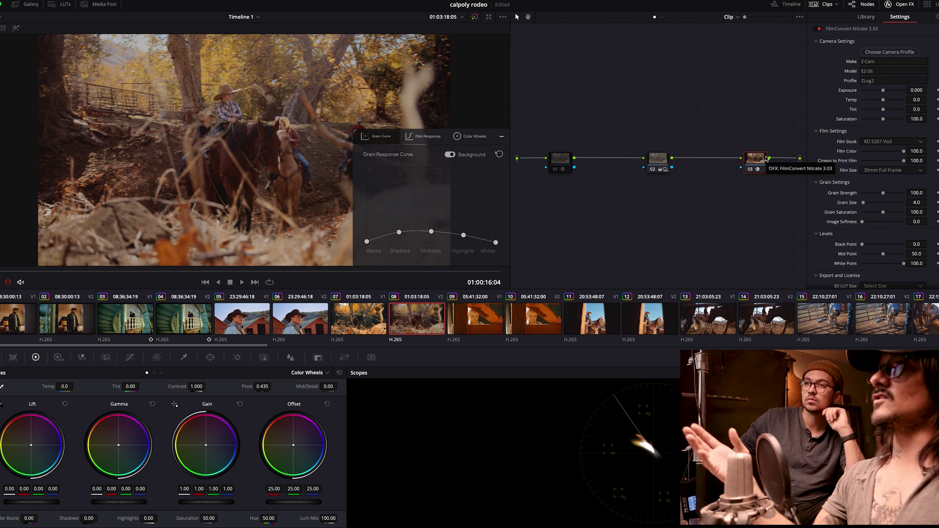
Step: Set FilmConvert's Grain Strength to 0.0 and collapse its overlay in the viewer
drag(883, 193, 862, 196)
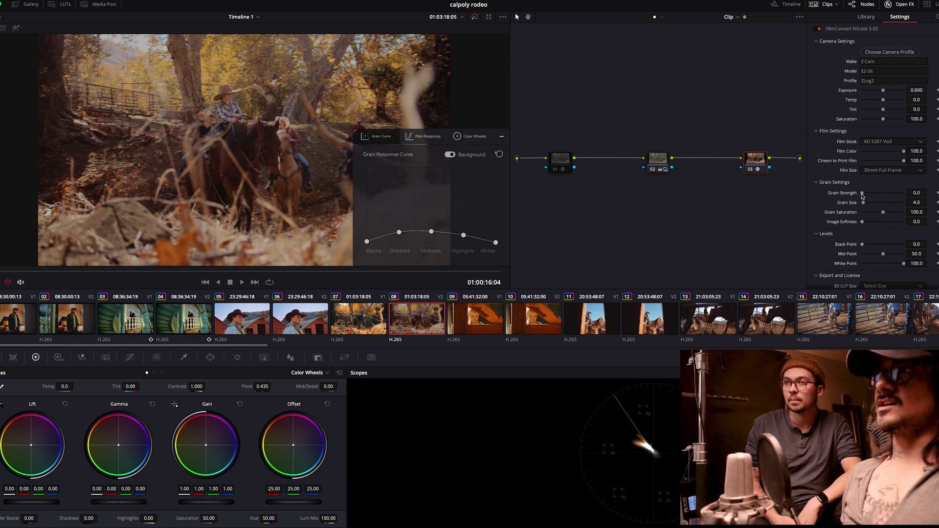
click(502, 137)
Step: Scrub ahead in the clip and preview which tones node 02's HDR Dark and Shadow zones affect
drag(39, 274, 151, 281)
click(664, 165)
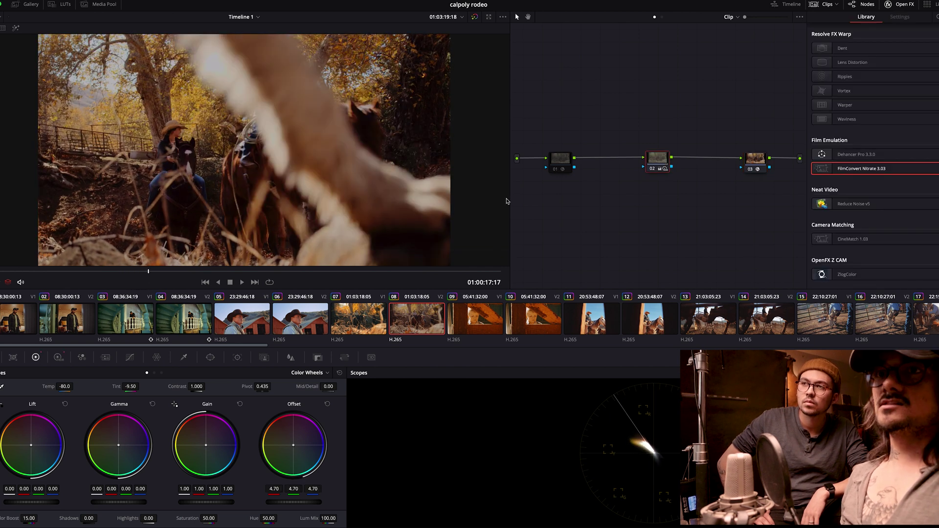
click(57, 357)
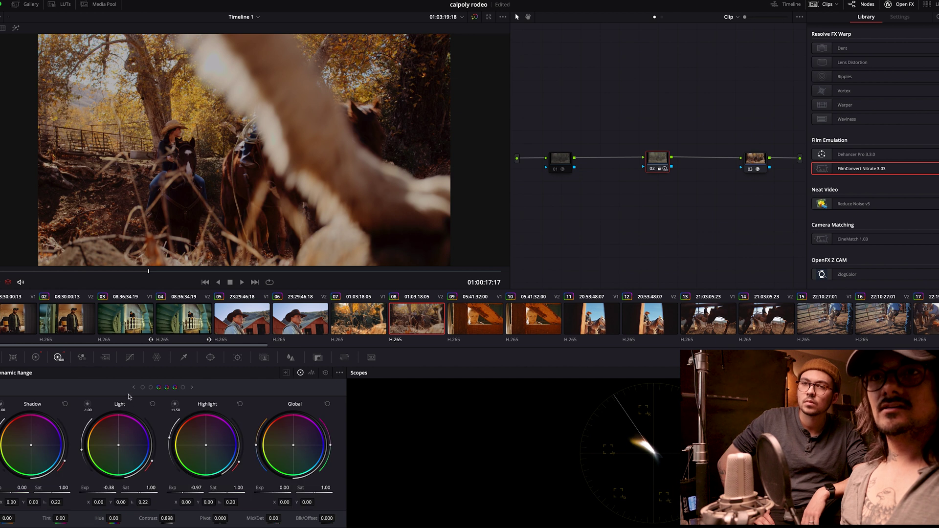
click(150, 387)
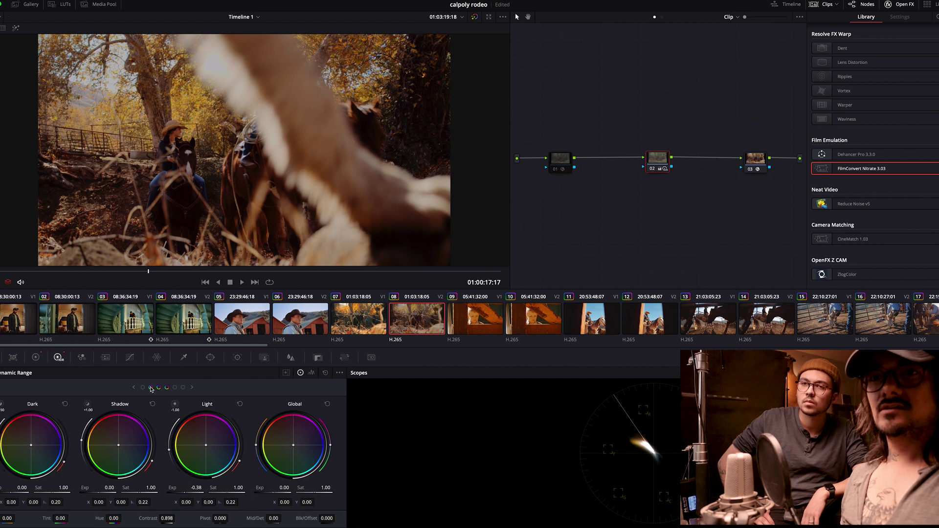
click(2, 406)
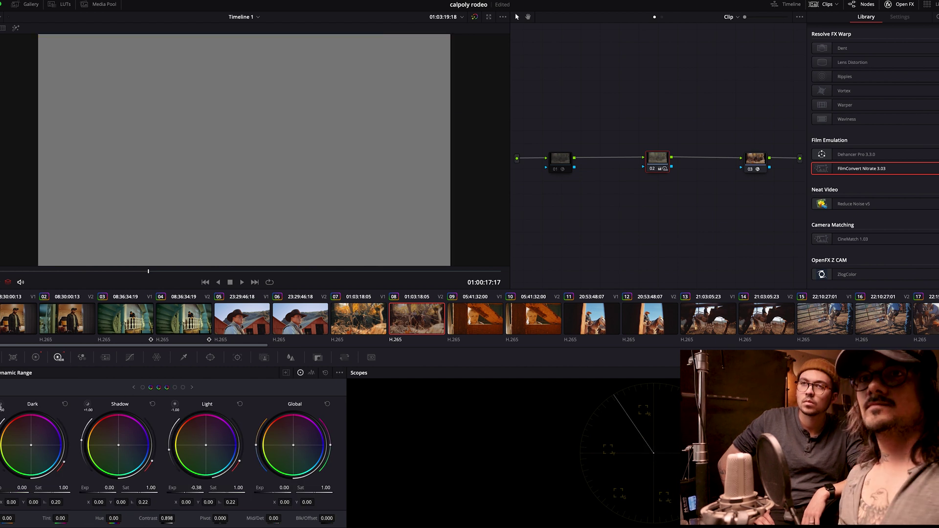
click(88, 405)
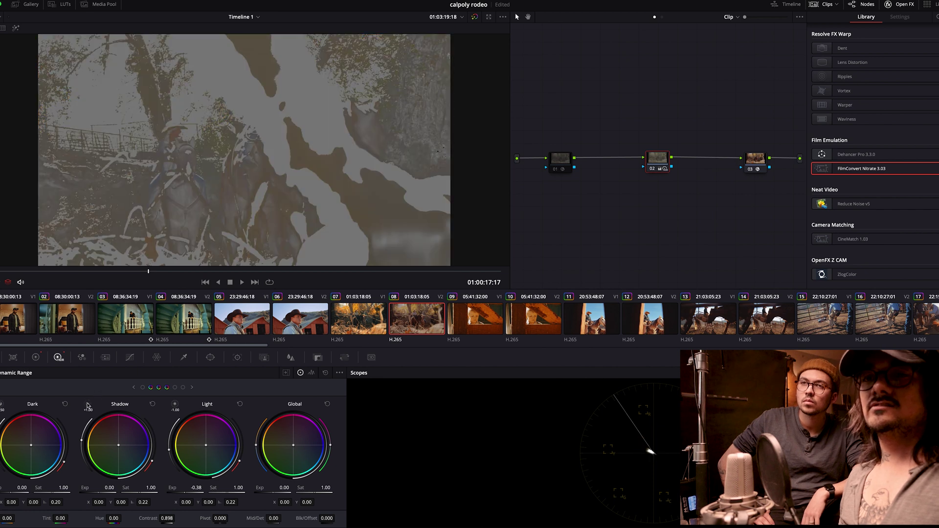
Step: Adjust node 02's HDR Shadow zone to a range of about +0.69 and an exposure of 0.82, checking a slightly later frame
drag(82, 441, 81, 446)
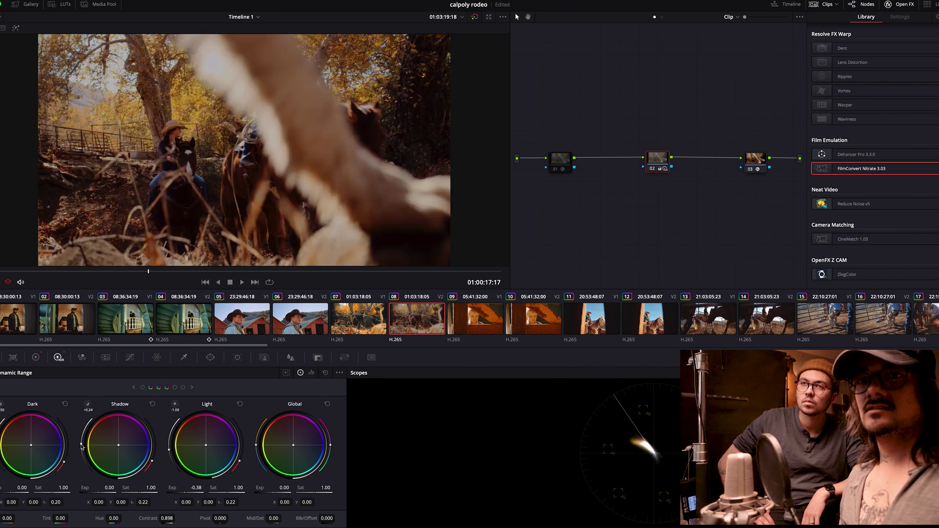
click(88, 405)
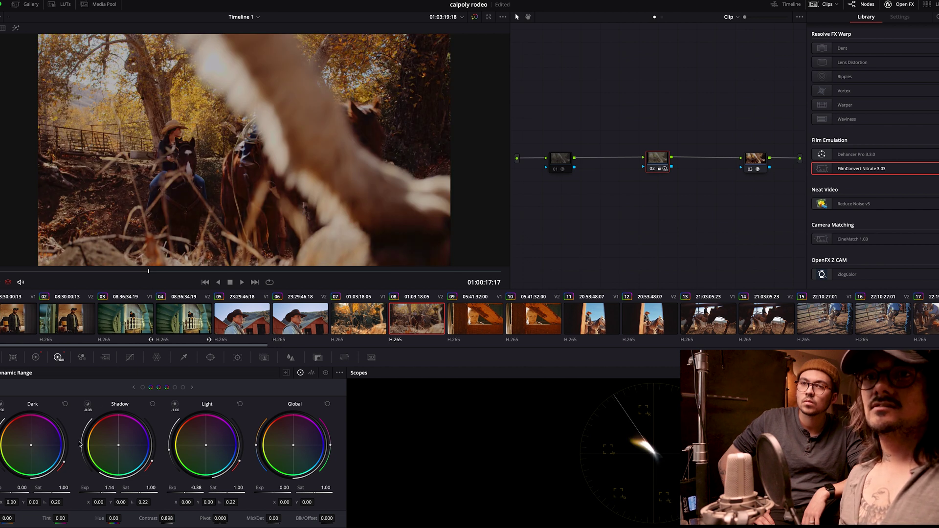
drag(82, 447, 81, 443)
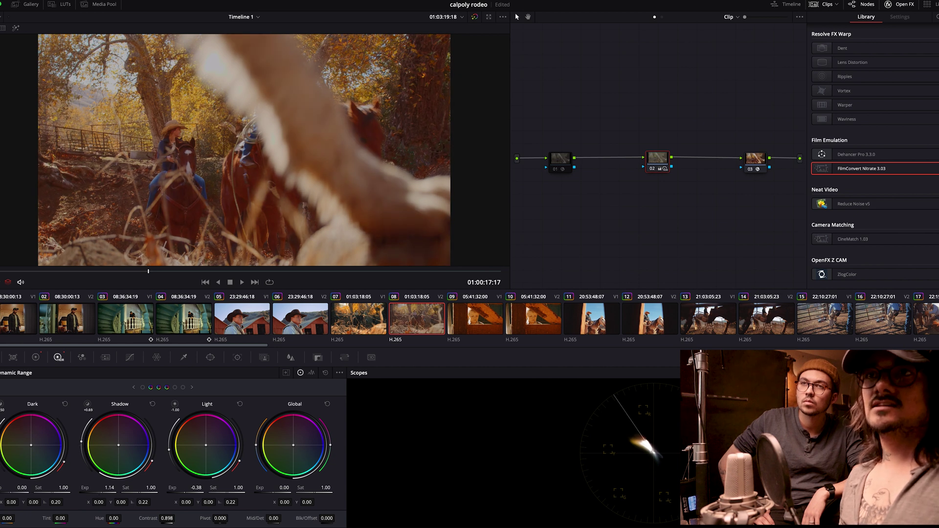
mouse_move(148, 271)
mouse_down()
mouse_move(11, 272)
mouse_move(167, 267)
mouse_move(154, 266)
mouse_up()
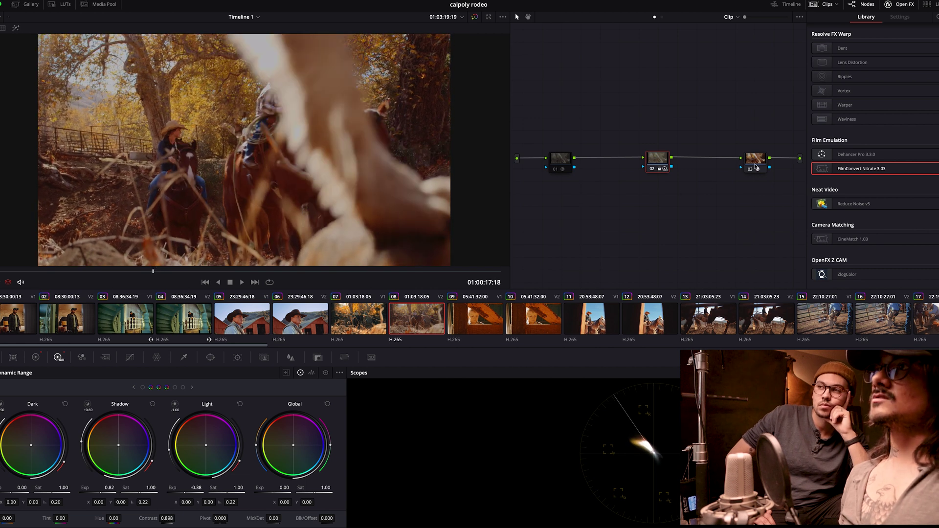
right_click(677, 245)
click(738, 185)
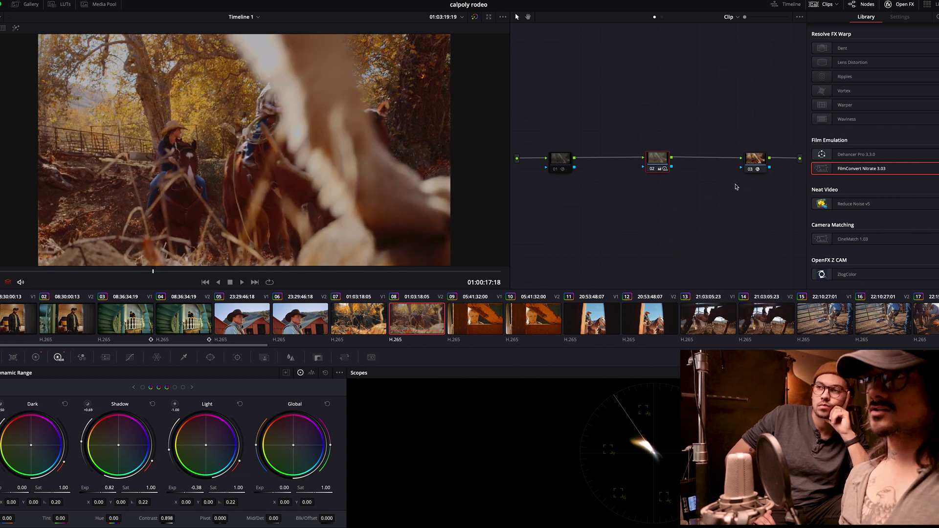
Step: Delete the first node, add a new node after FilmConvert in an evenly spaced row, and save the project
click(566, 162)
key(Delete)
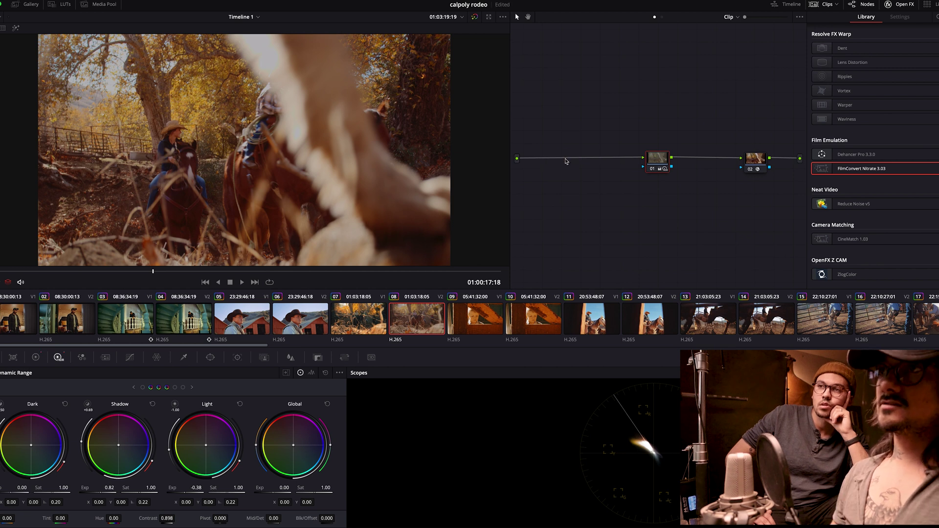
click(759, 157)
key(alt+o)
right_click(690, 211)
click(721, 295)
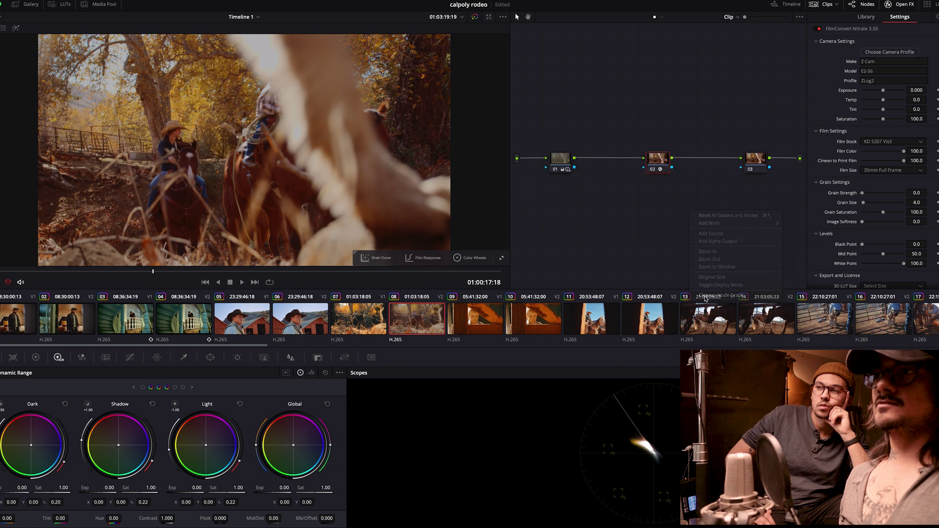
key(ctrl+s)
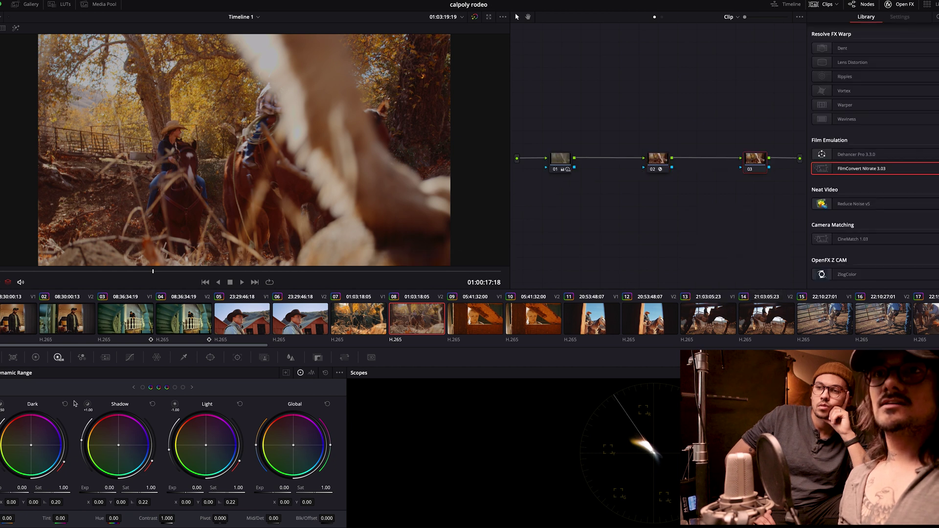
Step: Balance node 03 with the primary wheels: Lift red -0.04, Gamma red 0.02, and Gain red 0.95, green 1.01, blue 1.05
click(35, 357)
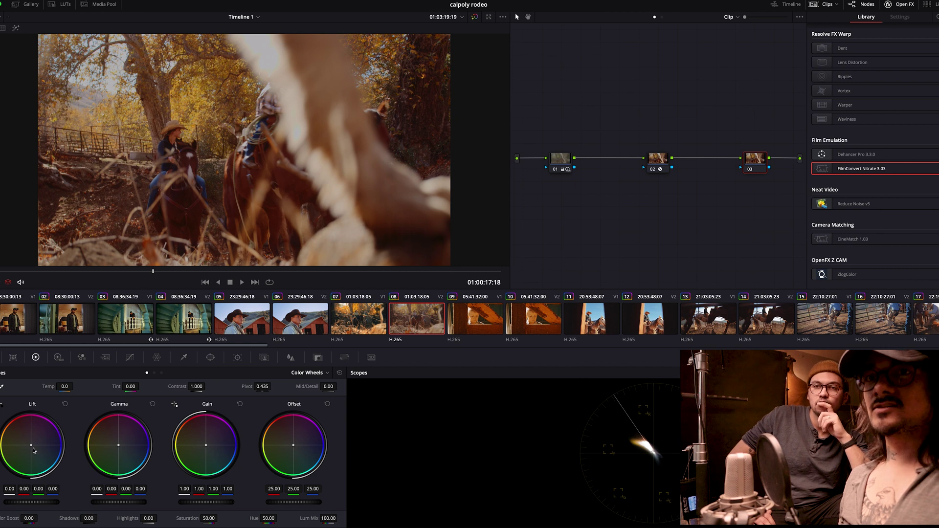
drag(31, 445, 32, 447)
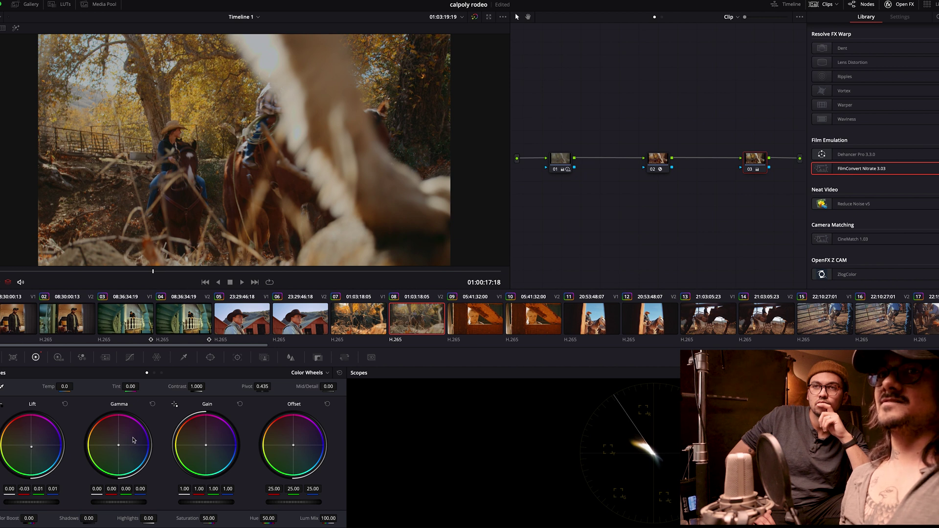
drag(205, 445, 207, 445)
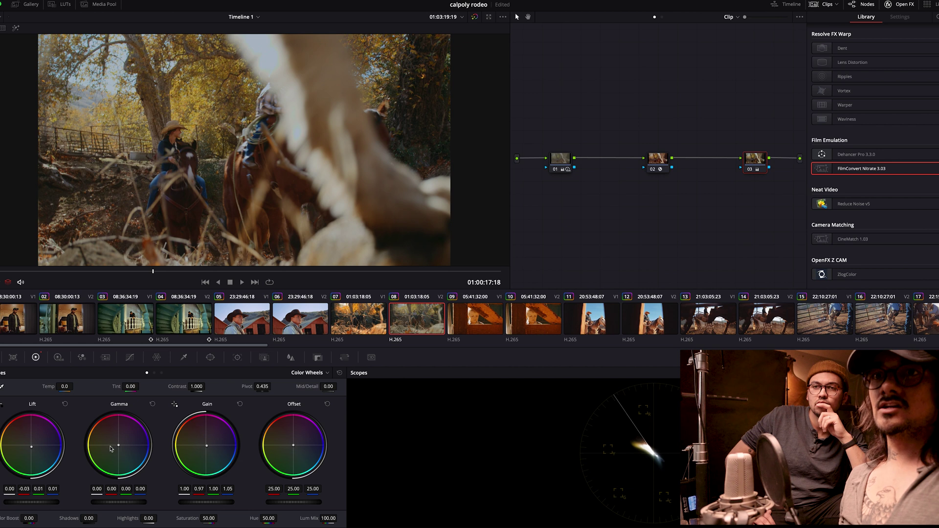
drag(117, 447, 118, 444)
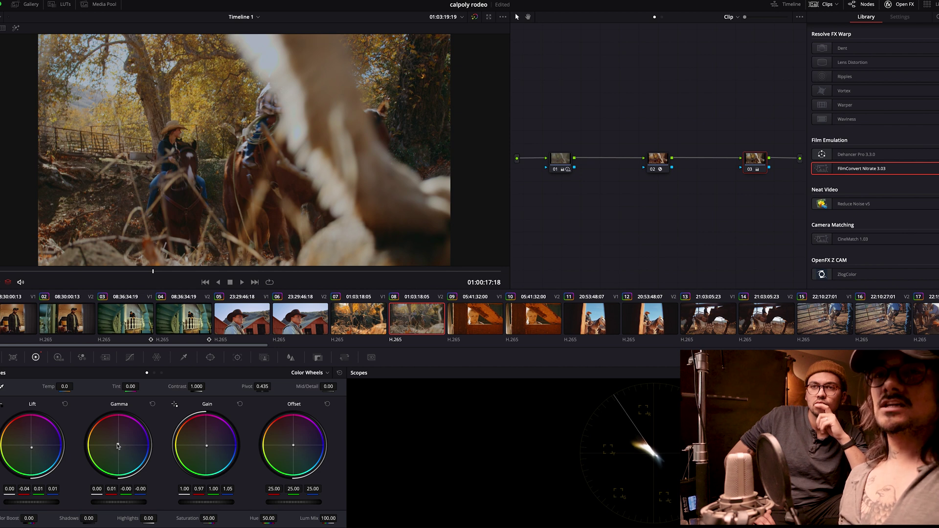
drag(118, 444, 118, 443)
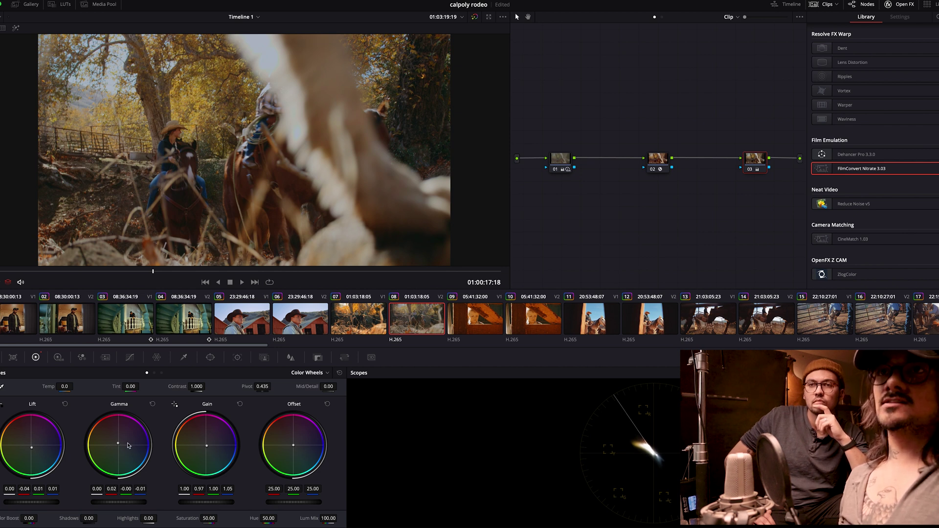
drag(206, 445, 207, 446)
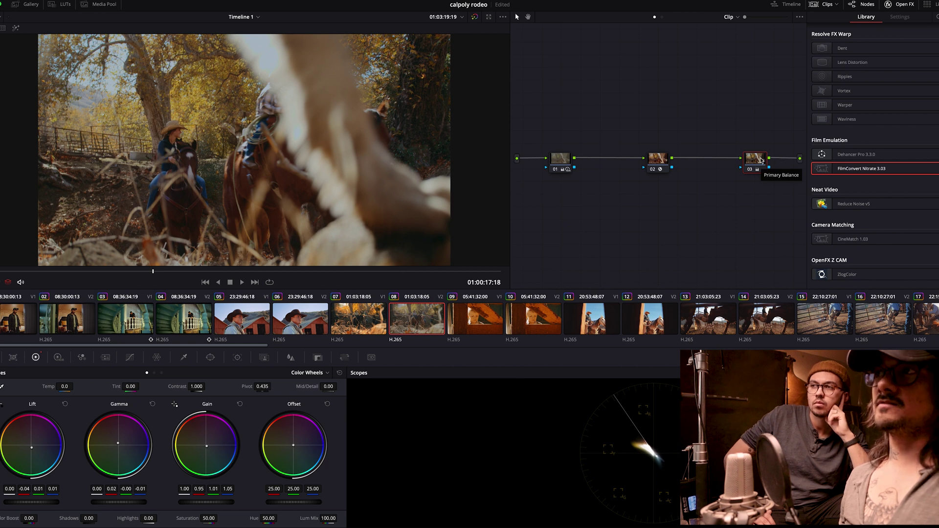
Step: Add a node before the primary balance and set a Hue Vs Hue rotation of 6.33 on the sampled yellow foliage
key(alt+s)
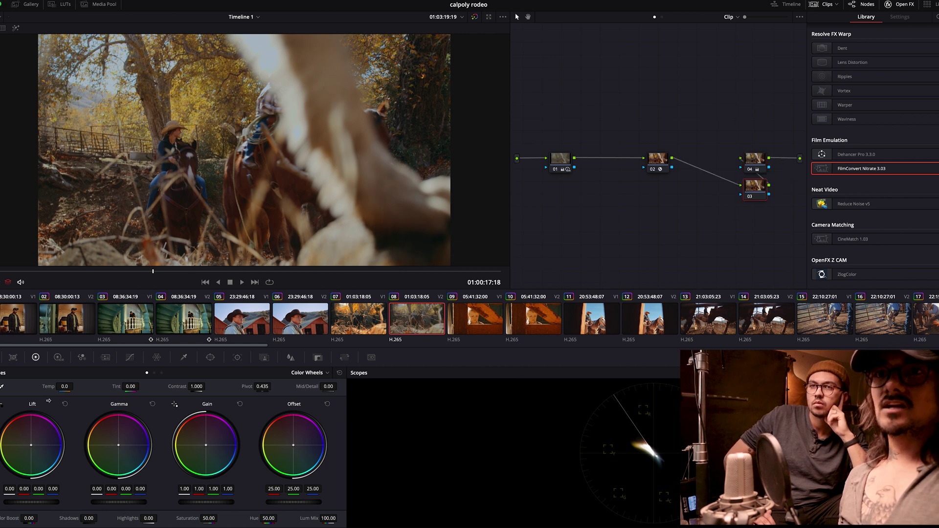
click(130, 357)
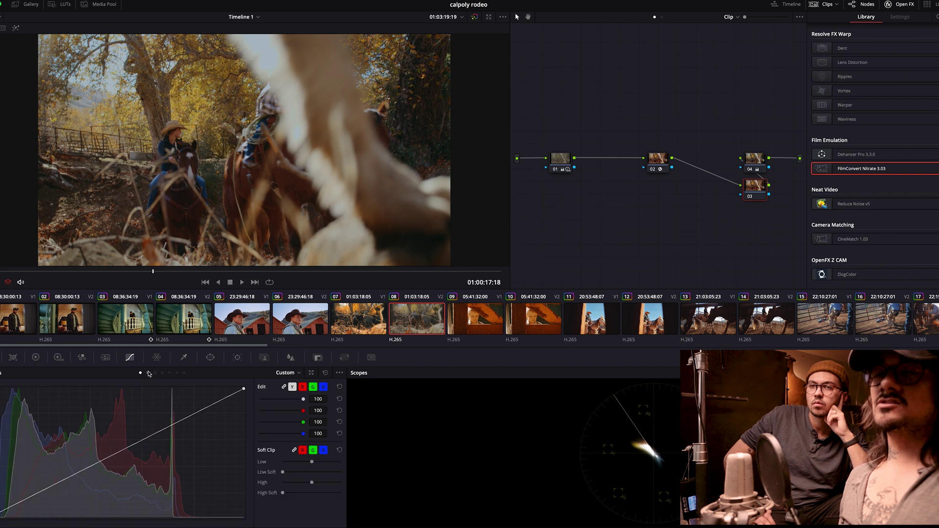
click(147, 374)
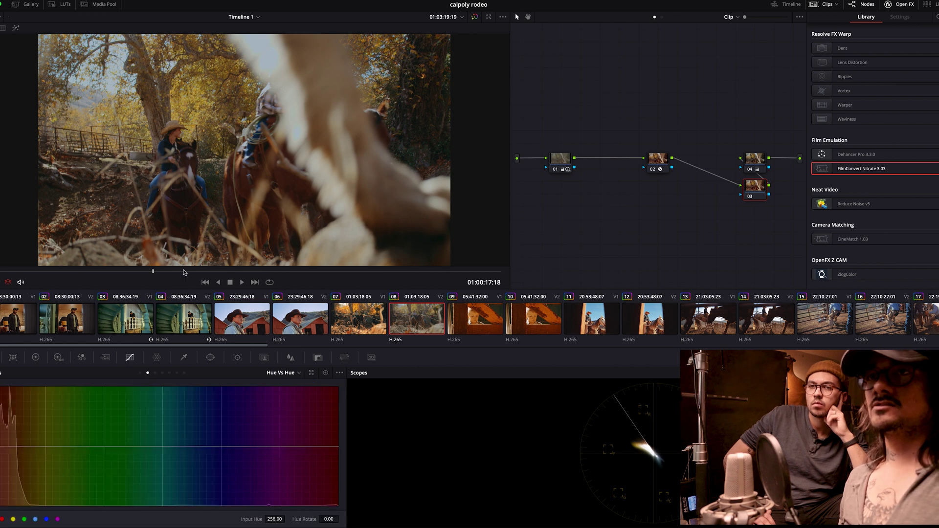
click(192, 129)
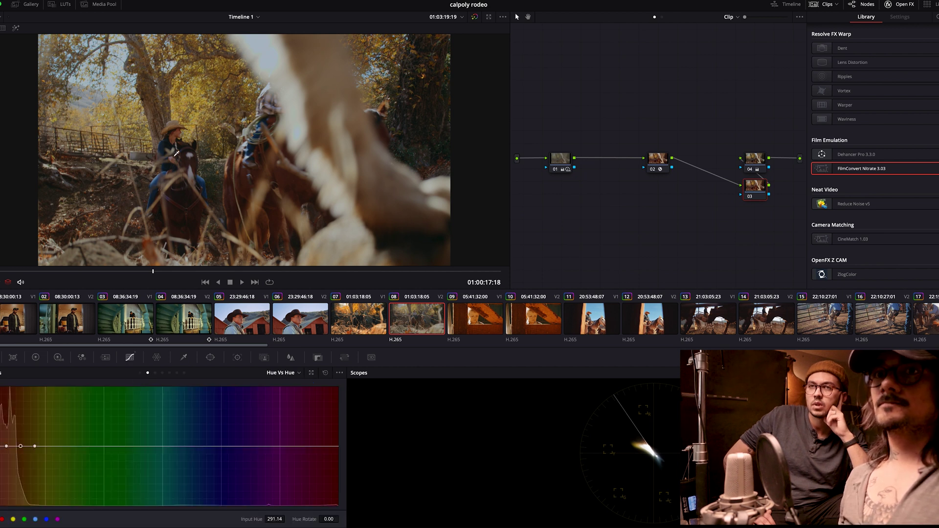
drag(21, 448, 21, 445)
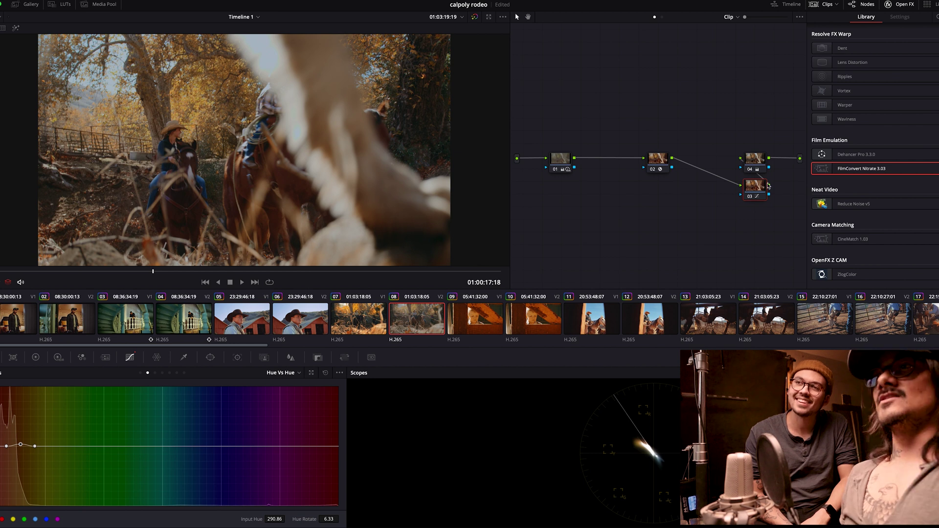
Step: Clean up the node graph into an evenly spaced four-node row
right_click(658, 257)
click(687, 336)
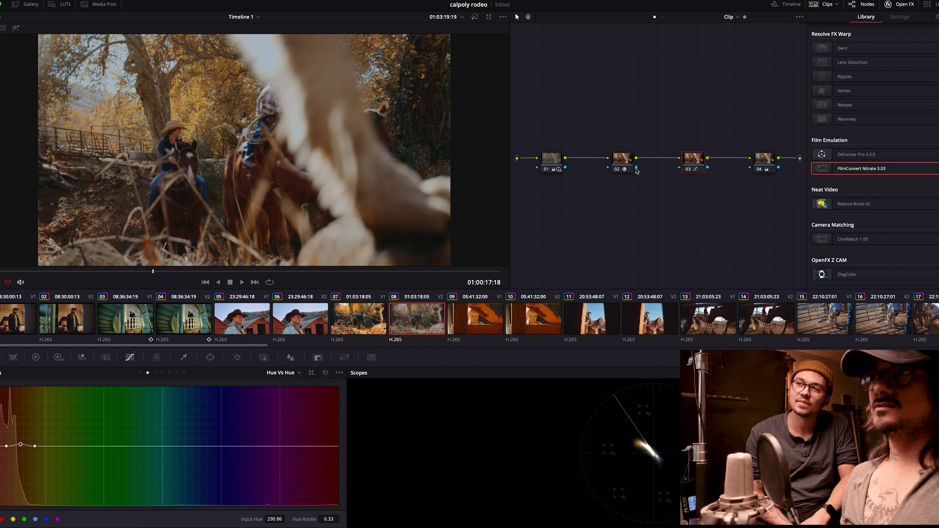
right_click(691, 160)
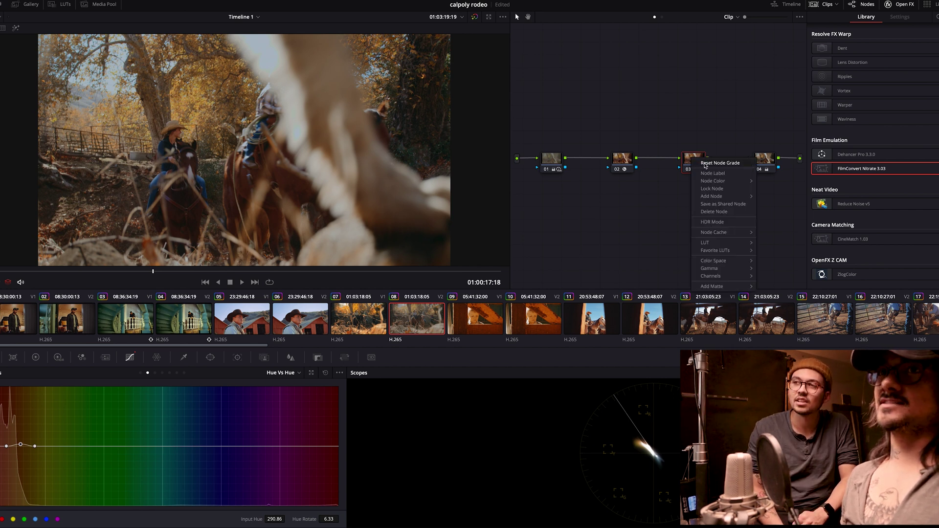
key(Escape)
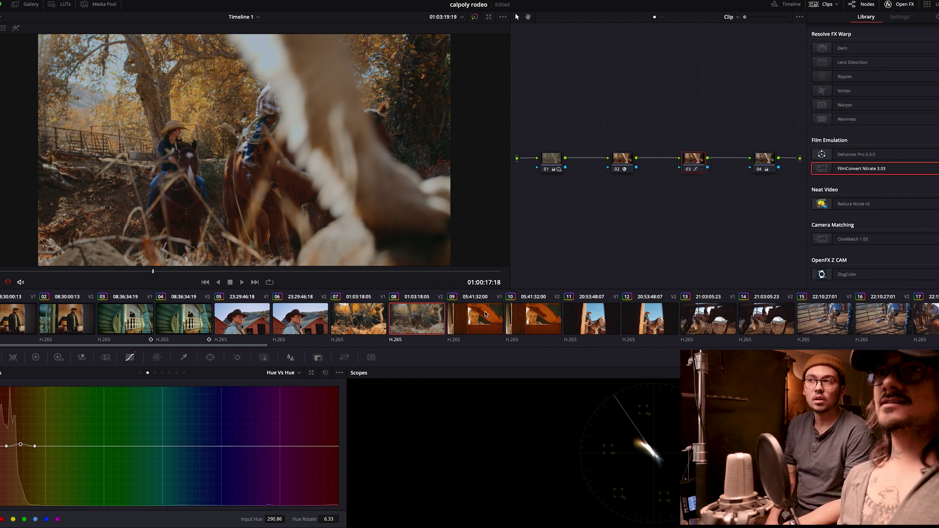
Step: Compare the original grade on clip 07 with the rebuilt grade on clip 08 by switching between them
click(346, 317)
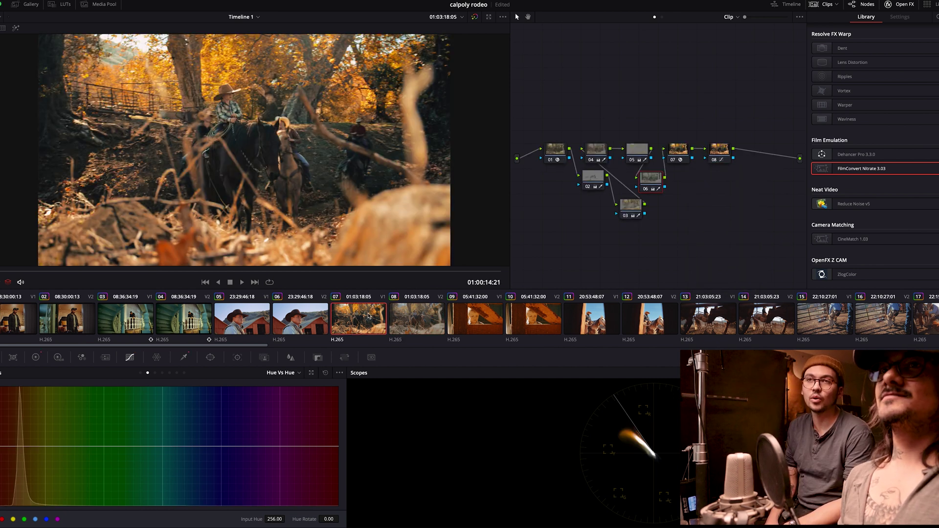
click(399, 315)
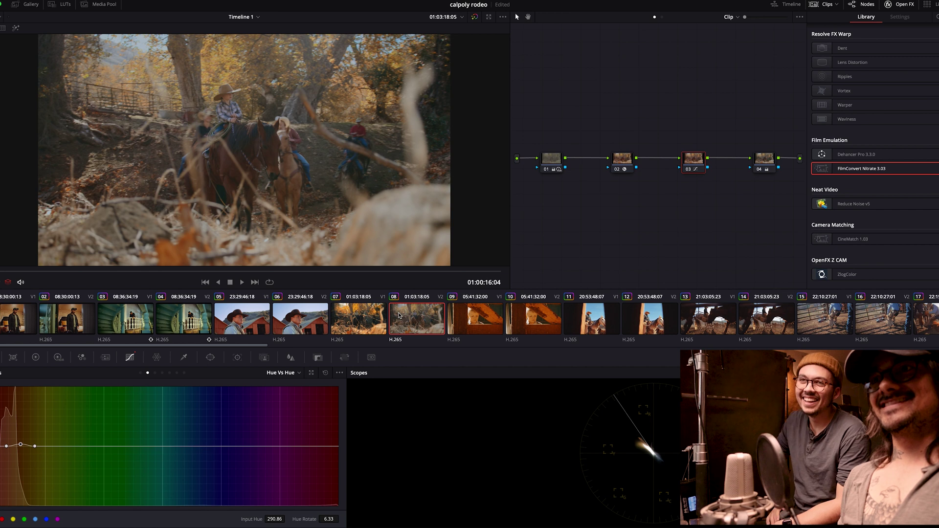
click(350, 318)
click(395, 318)
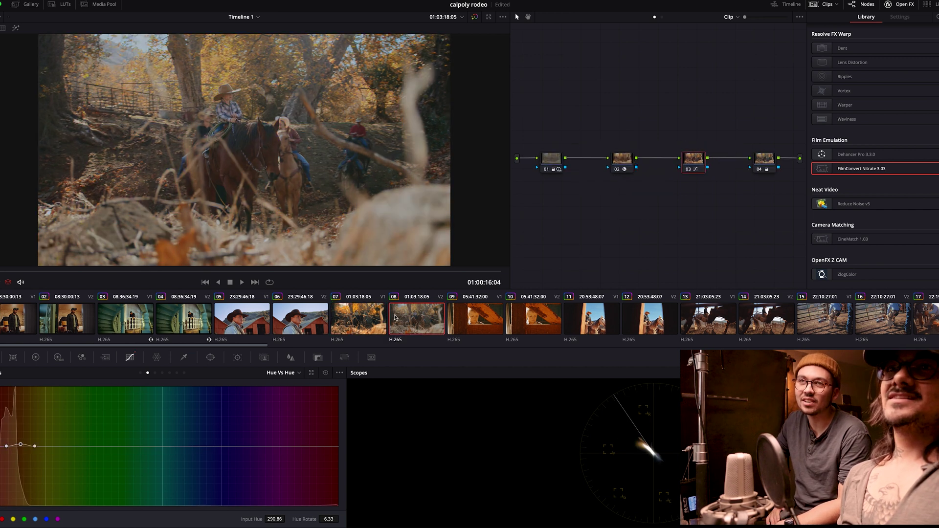
click(365, 321)
click(404, 322)
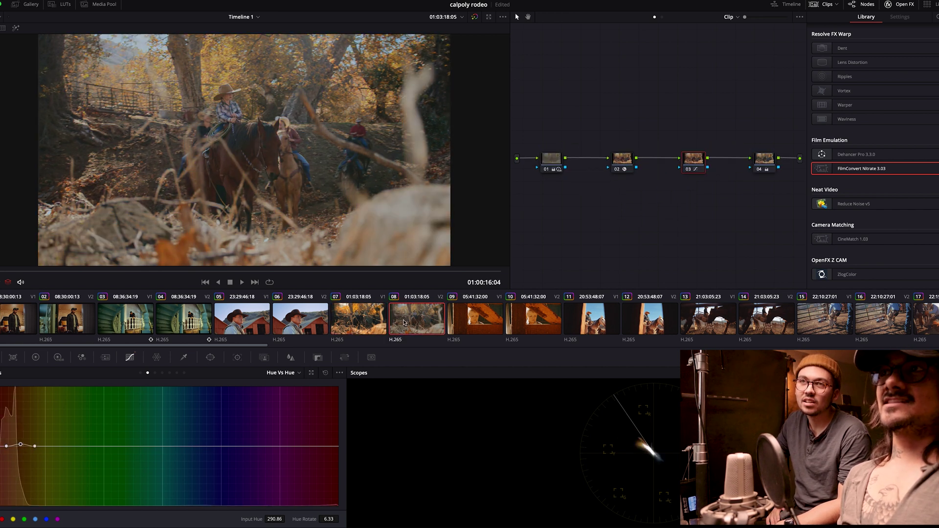
Step: Add a node after node 04 and shape its custom curve with slightly lowered shadows, an anchored highlight point and a pulled-in black point
click(770, 159)
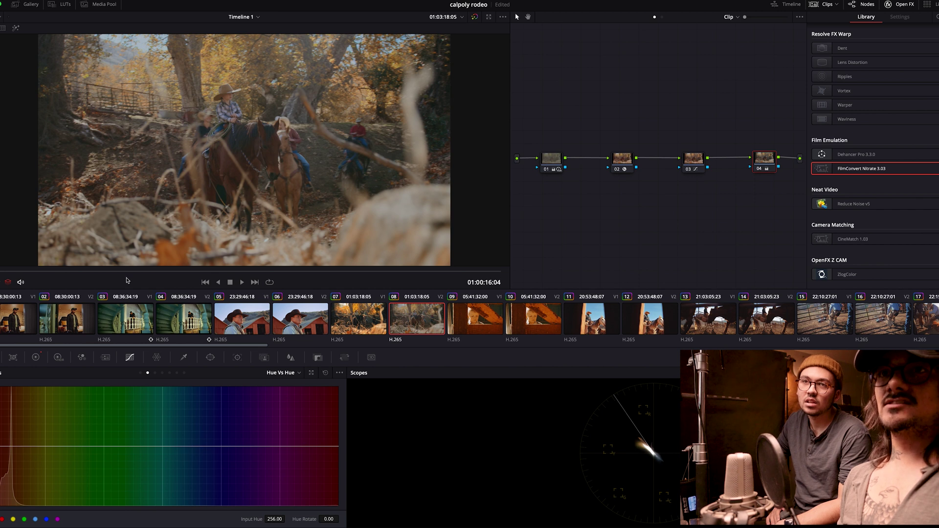
drag(129, 275, 192, 273)
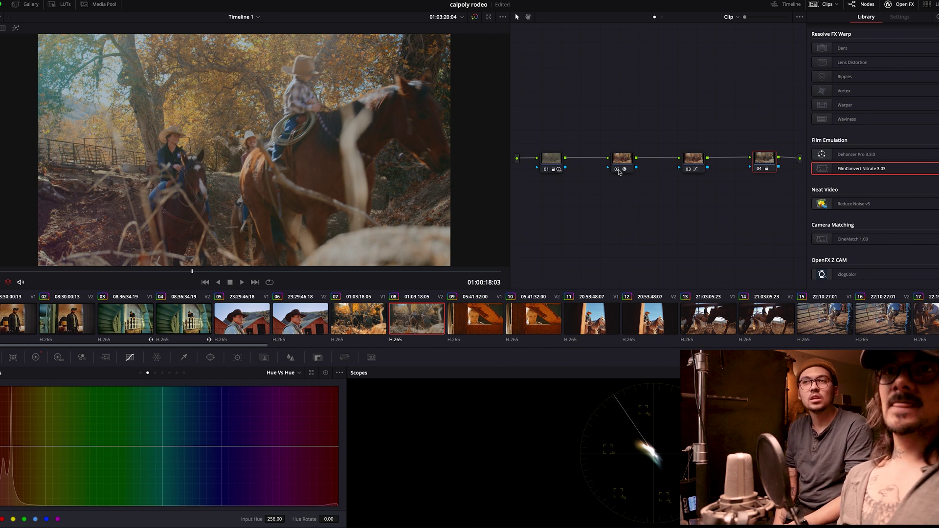
key(alt+o)
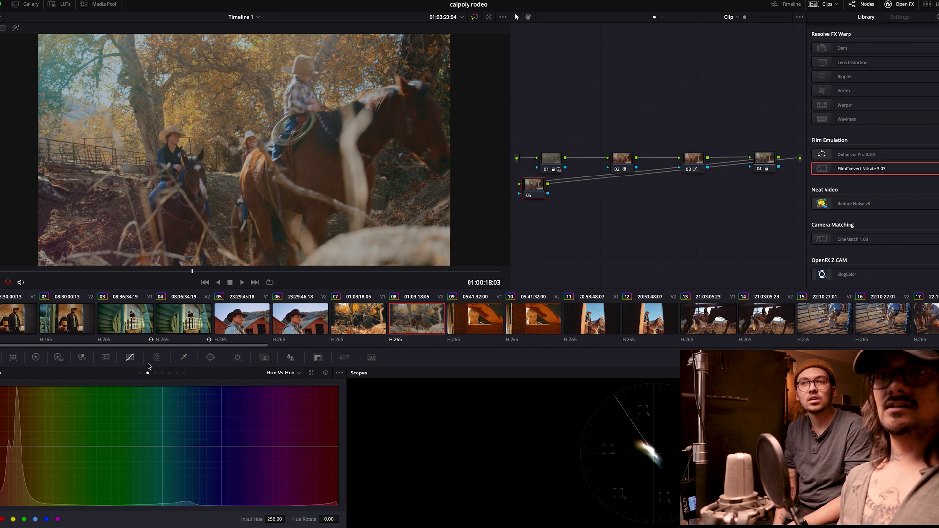
click(140, 373)
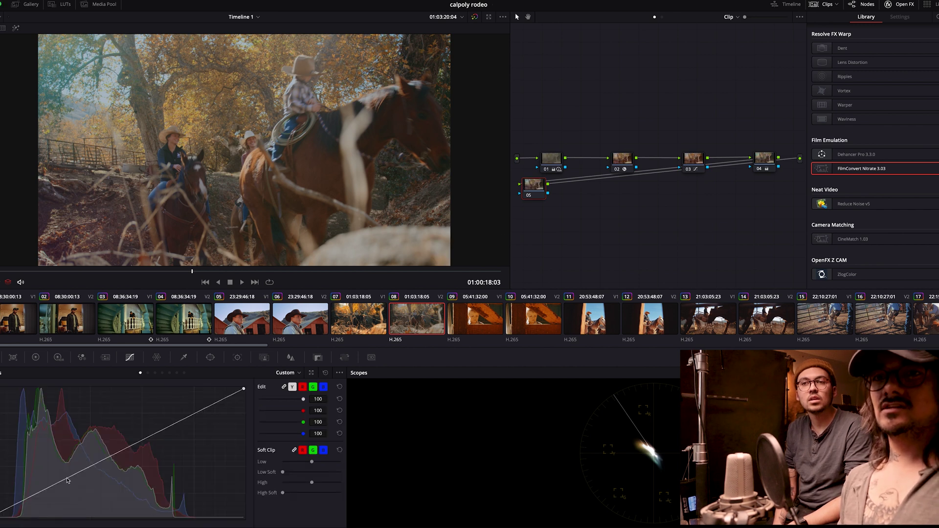
drag(68, 480, 56, 486)
click(215, 408)
drag(0, 516, 10, 517)
Step: Play the clip and scrub back towards its start to review the curve adjustment
key(space)
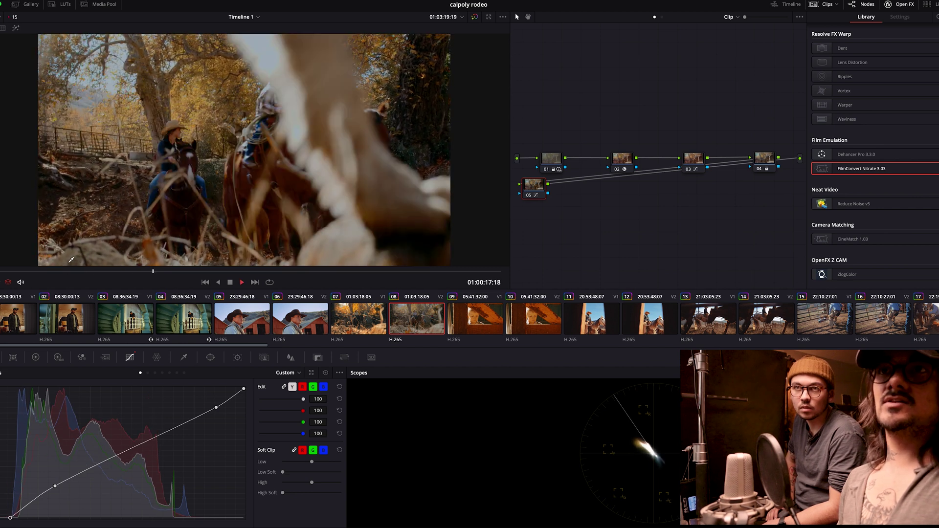
key(space)
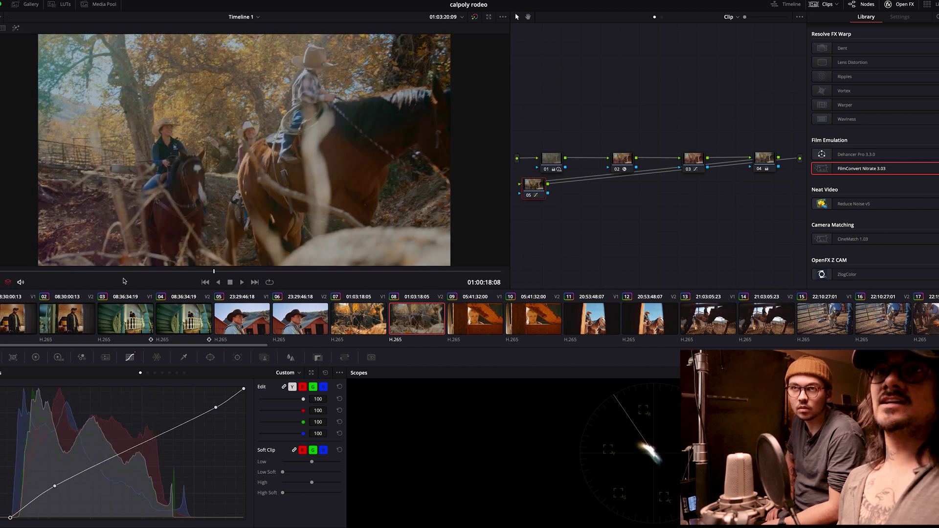
drag(117, 271, 61, 253)
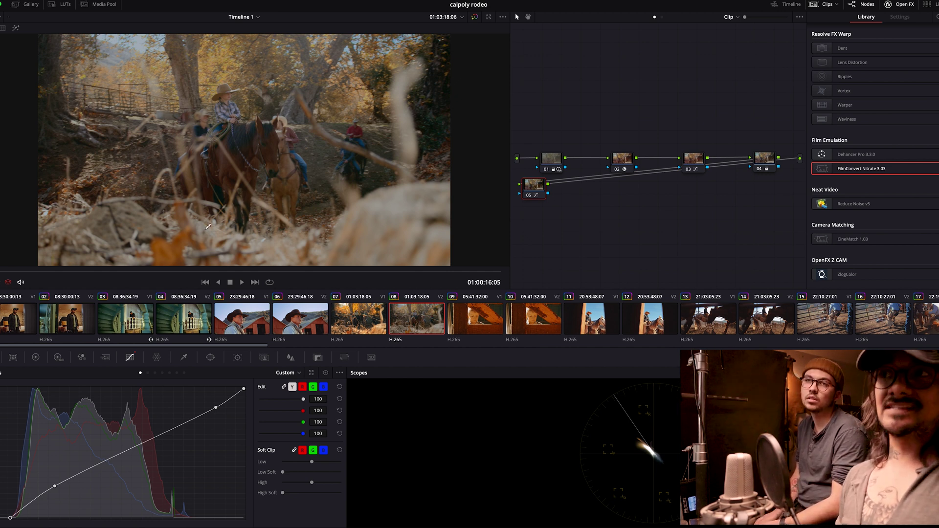
Step: Reposition node 05 beneath node 04, bring up the primary color wheels and return to the clip's first frame
click(772, 161)
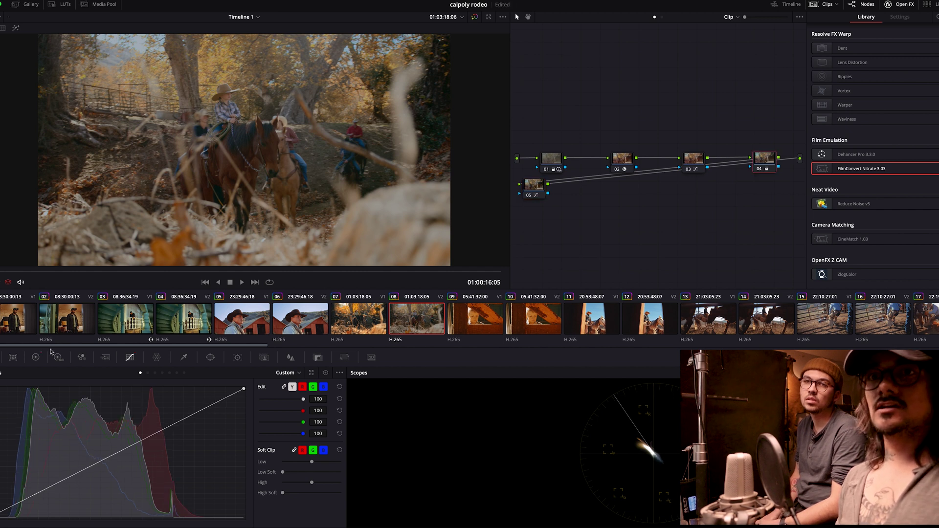
click(35, 357)
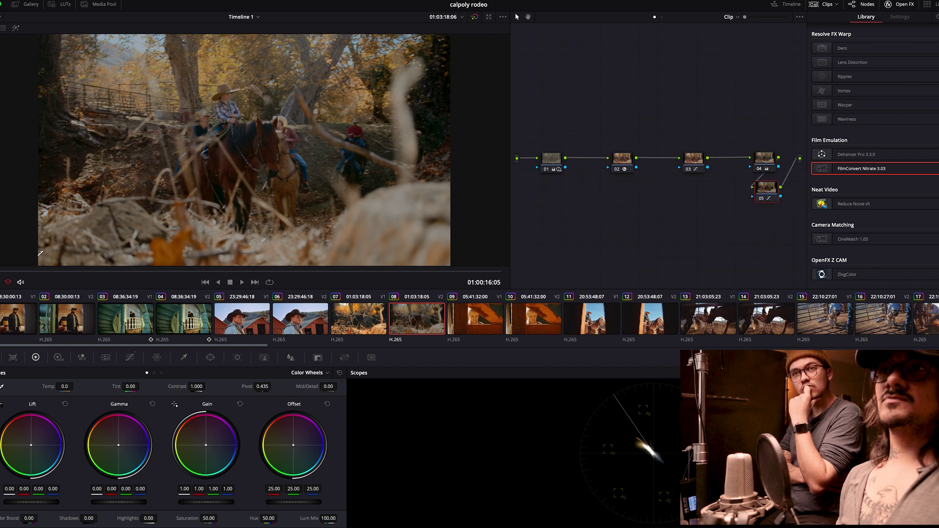
drag(6, 273, 1, 254)
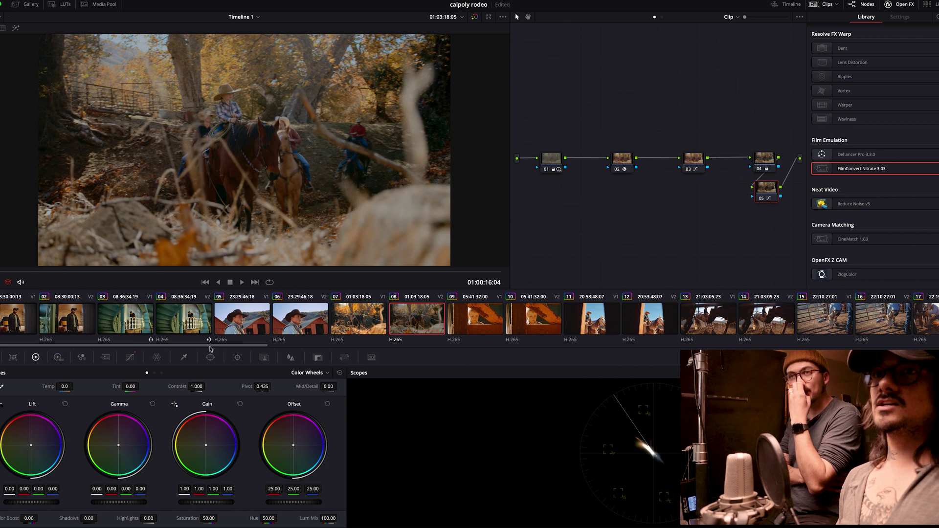
Step: Add an outside node after node 05 and place a linear Power Window over the rocks and branches in the foreground
key(alt+o)
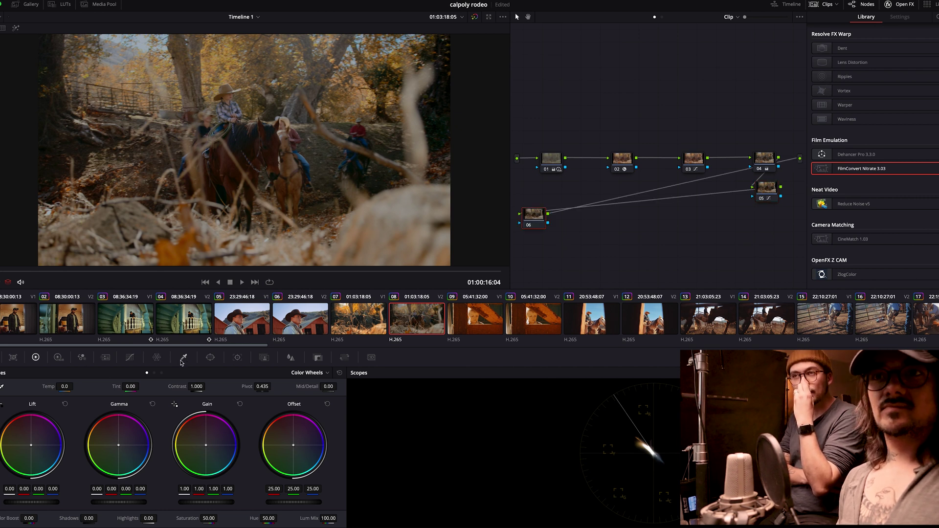
click(214, 358)
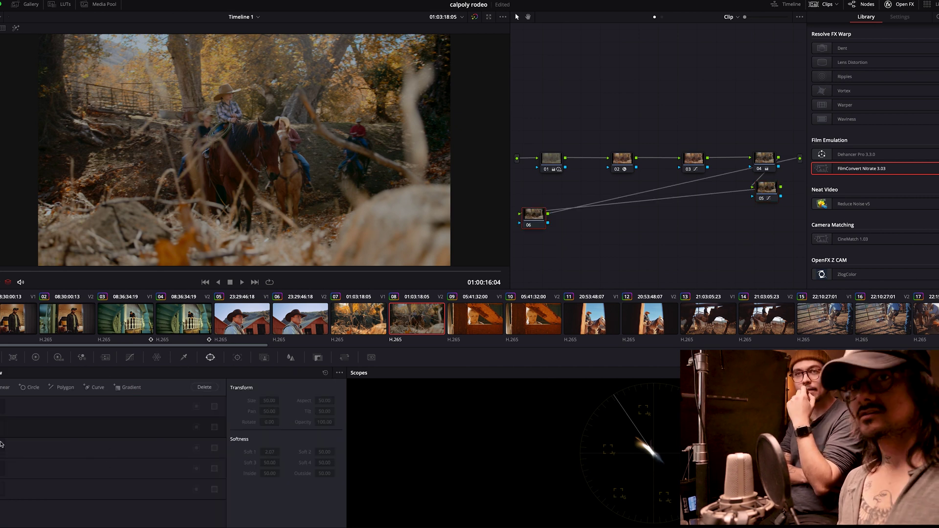
click(5, 387)
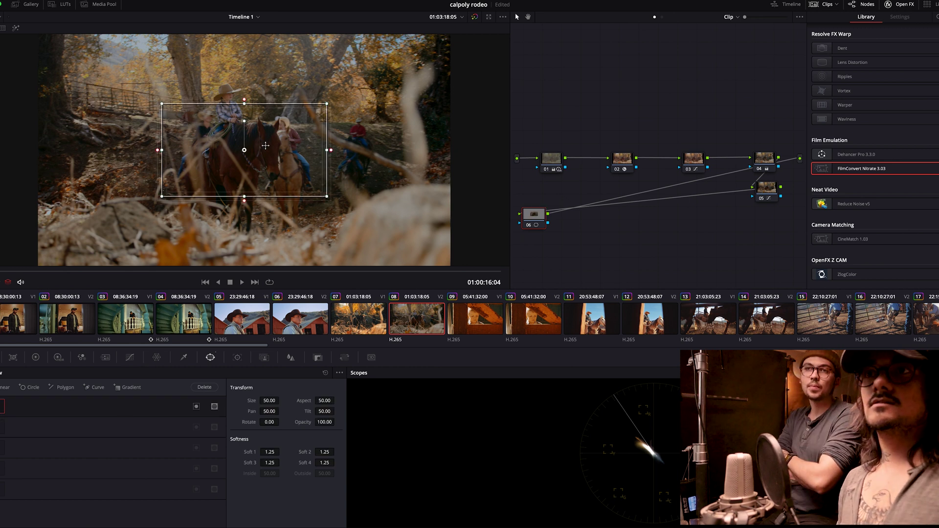
scroll(244, 150, down, 2)
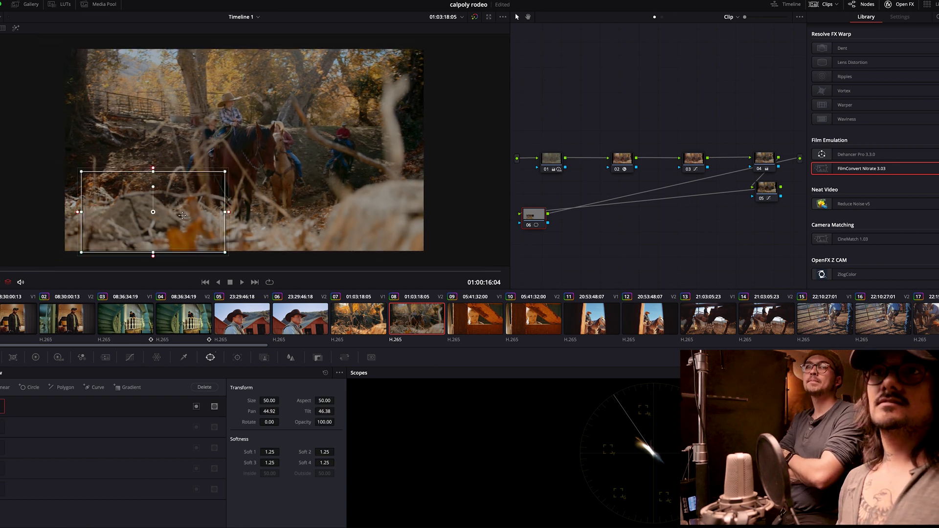
Step: Warm node 06 with gain at 1.04 red and 0.88 blue, compare it disabled and enabled, and save the project
click(35, 357)
key(ctrl+d)
key(ctrl+d)
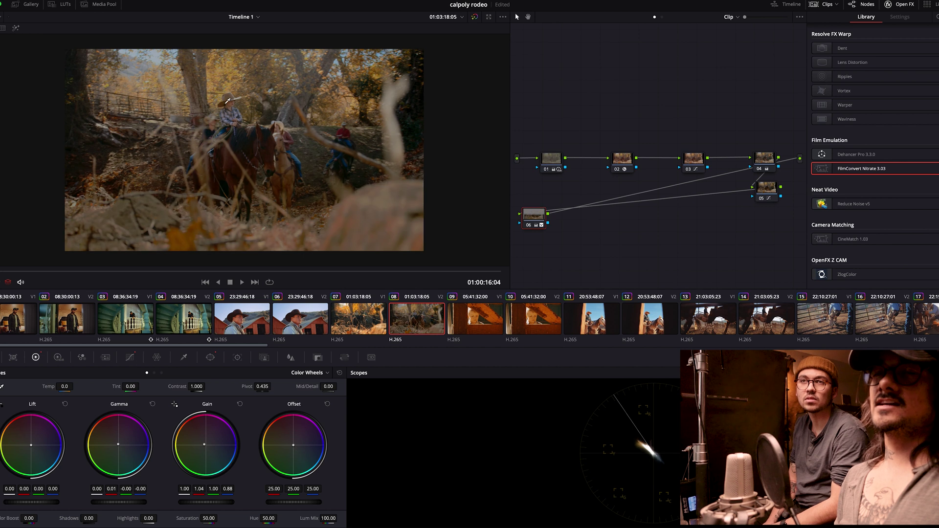
key(ctrl+d)
key(ctrl+d)
key(ctrl+s)
Step: Play clip 08 and scrub back to its start to review the warmed foreground window over the whole shot
key(space)
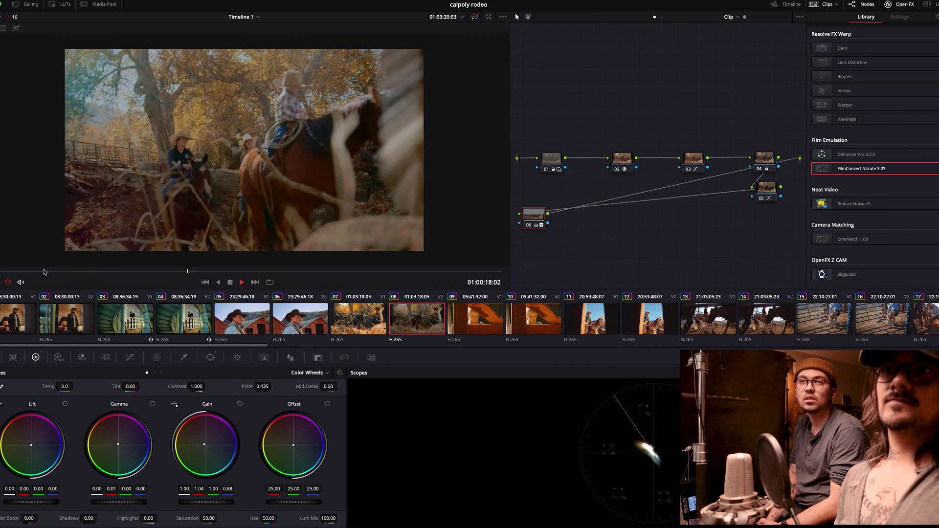
key(space)
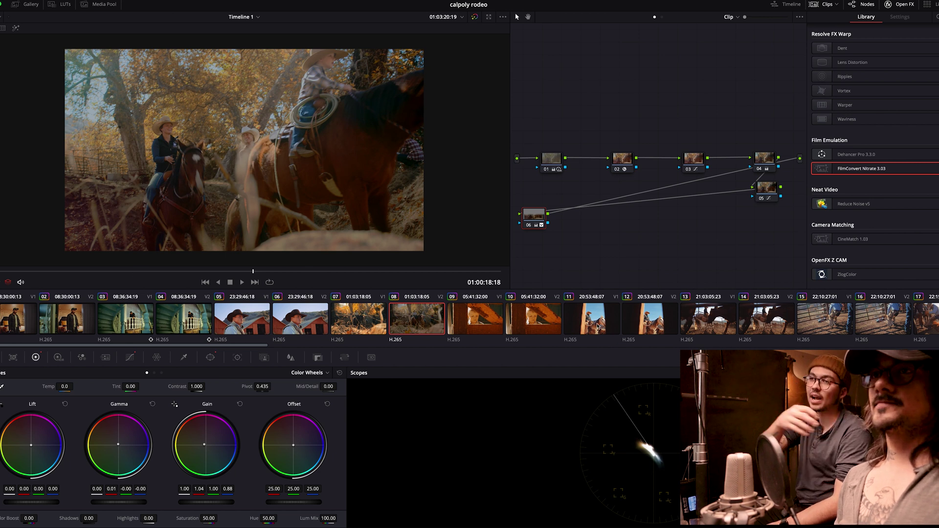
key(space)
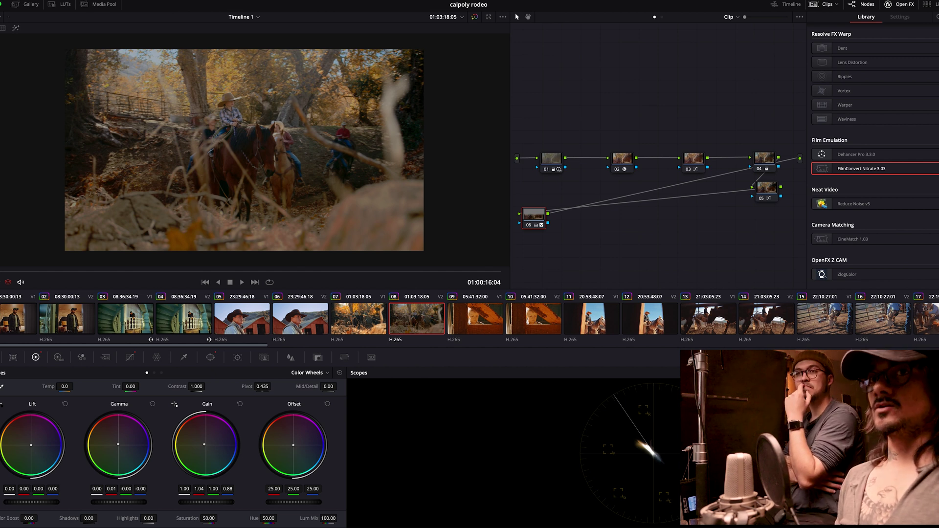
key(space)
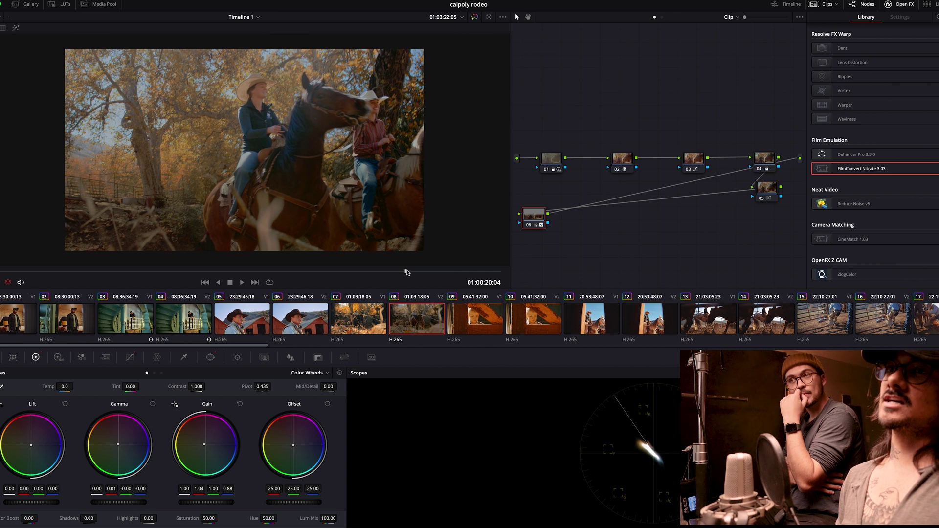
drag(440, 271, 292, 271)
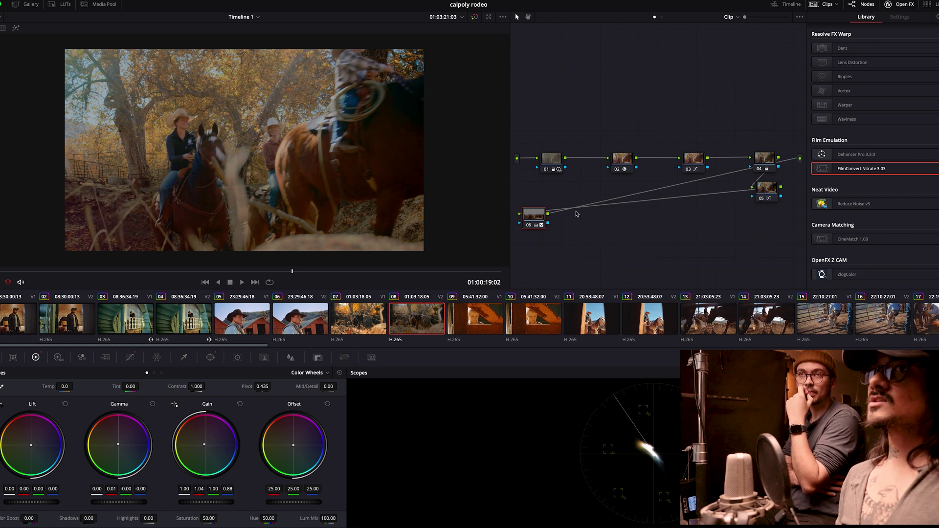
drag(7, 272, 1, 271)
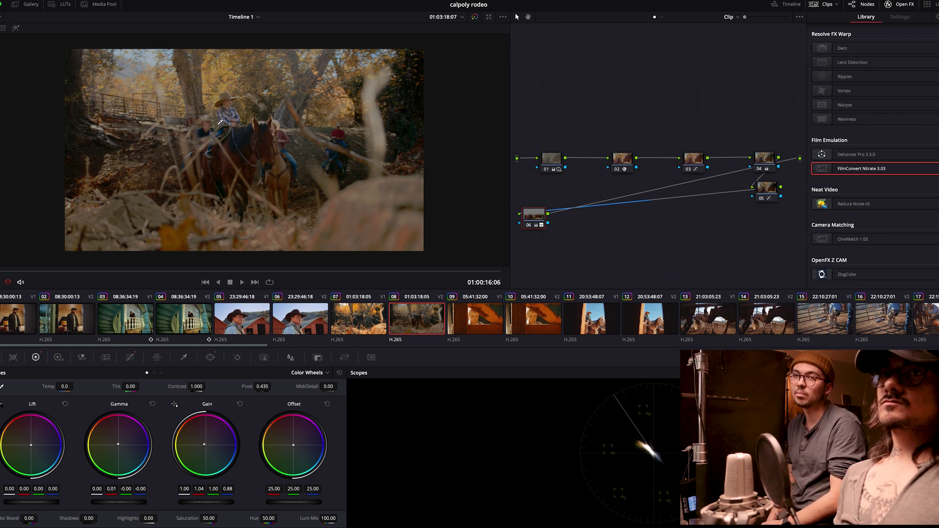
Step: Switch back and forth between clips 07 and 08 to compare the original grade with the finished rebuild
click(363, 336)
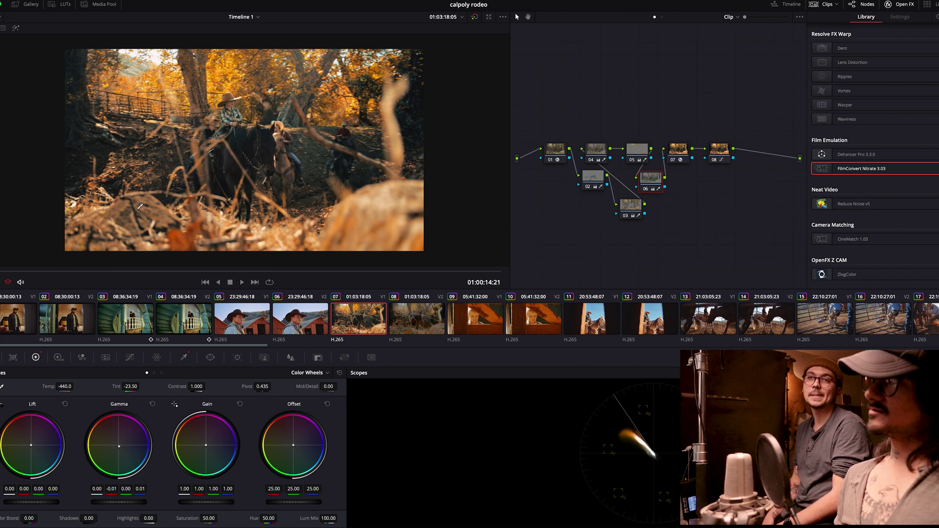
click(410, 330)
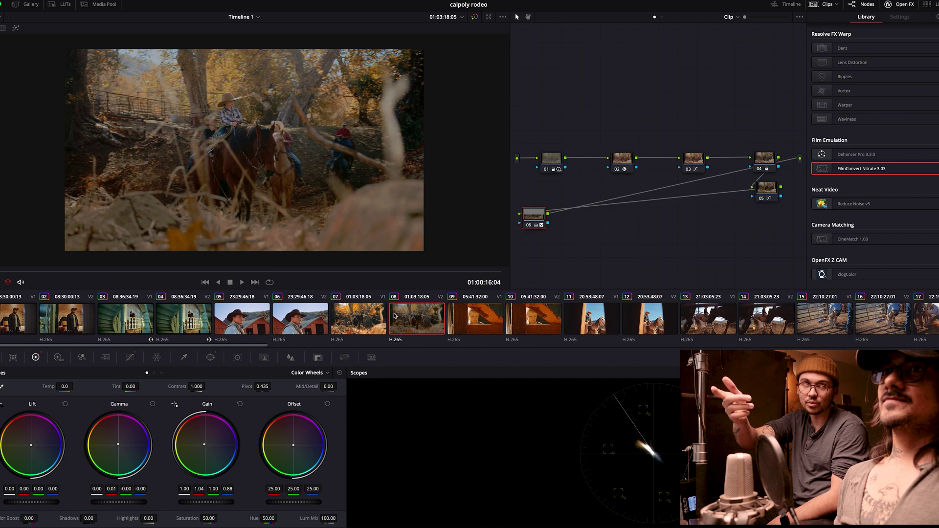
click(355, 318)
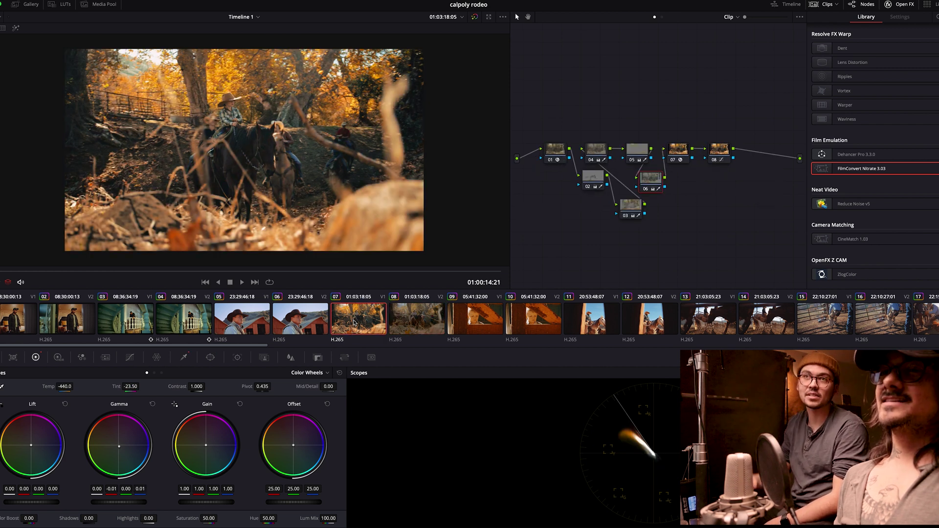
click(404, 320)
click(360, 319)
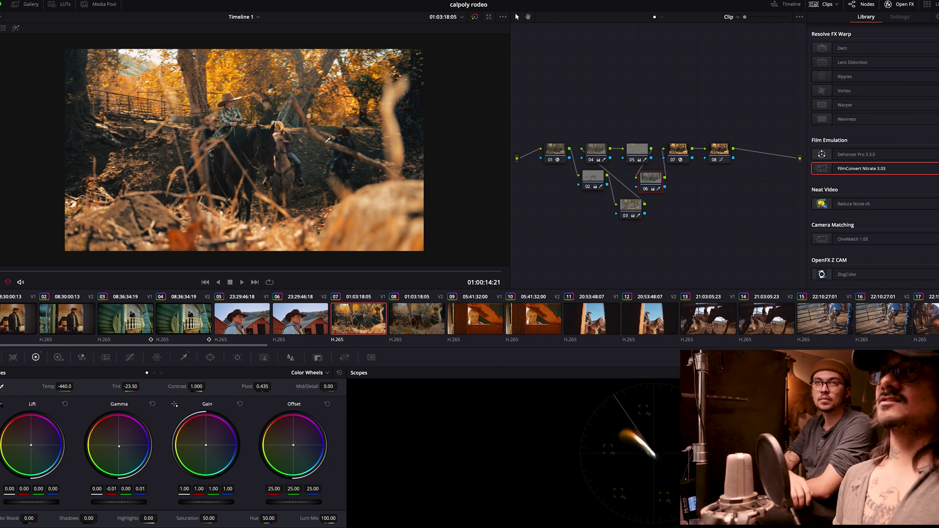
key(Down)
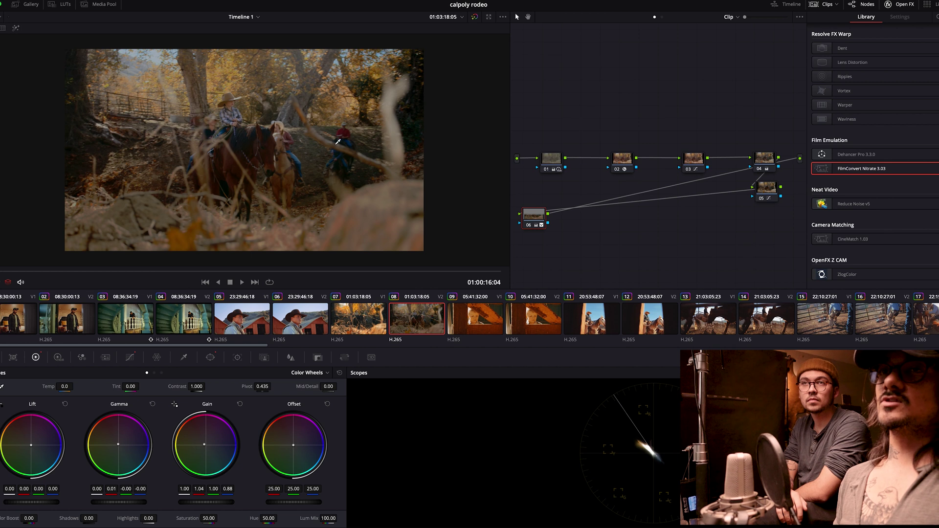
Step: Move node 05 below the main node row and go to clip 20 of the roping cowboy
drag(769, 190, 671, 239)
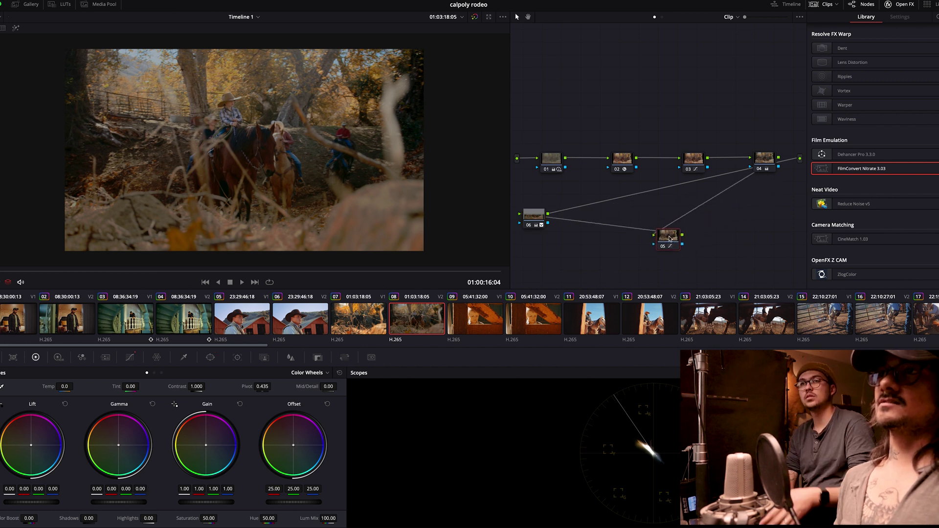
right_click(604, 253)
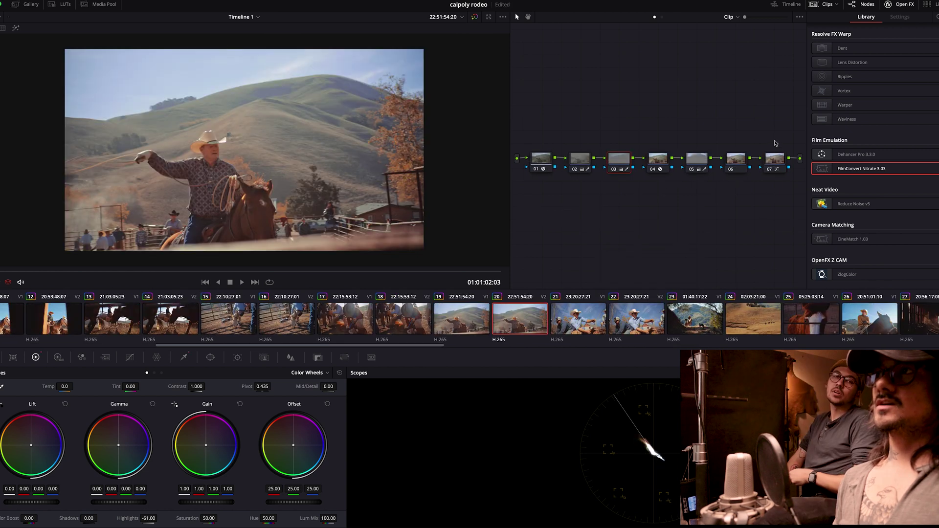
Step: Delete clip 20's grading nodes except FilmConvert Nitrate and add an empty node before it
drag(779, 141, 533, 181)
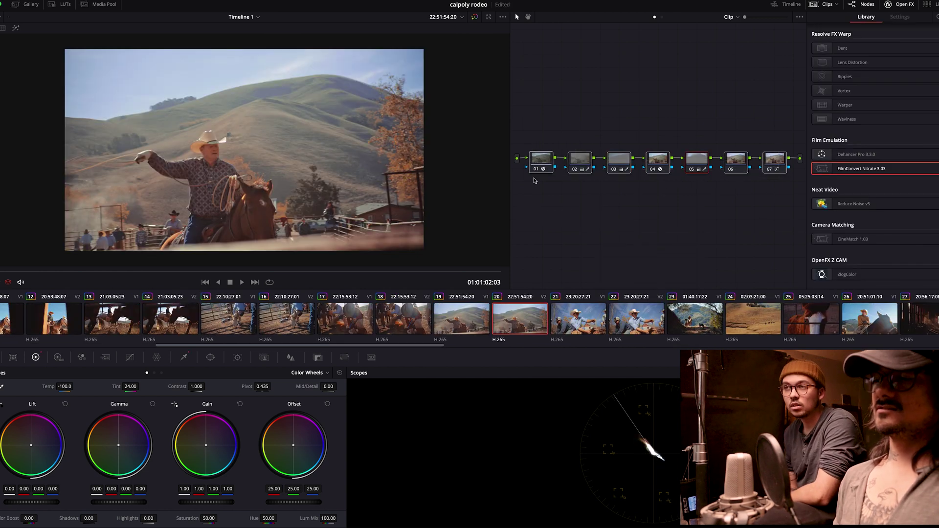
key(Delete)
key(shift+s)
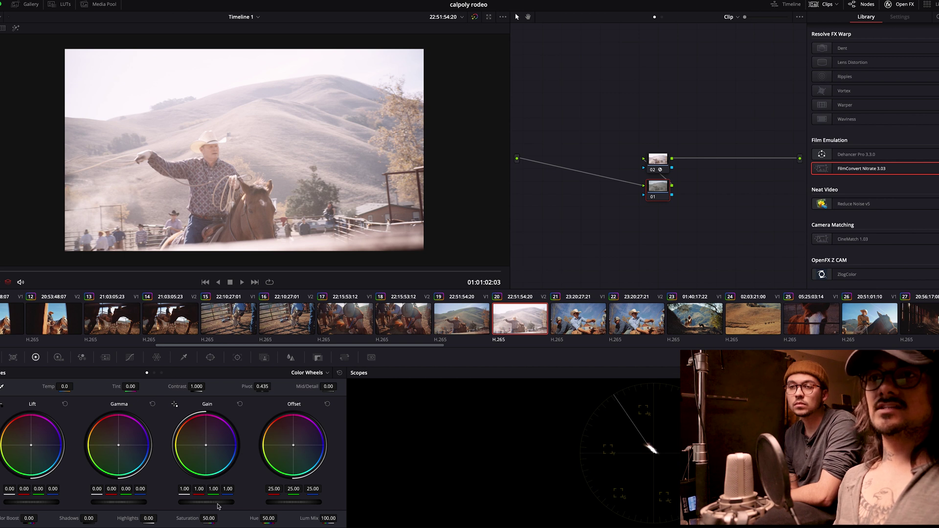
Step: Lower the HDR exposure on node 01 to -1.04 for the Light zone and -0.14 for Global
click(58, 357)
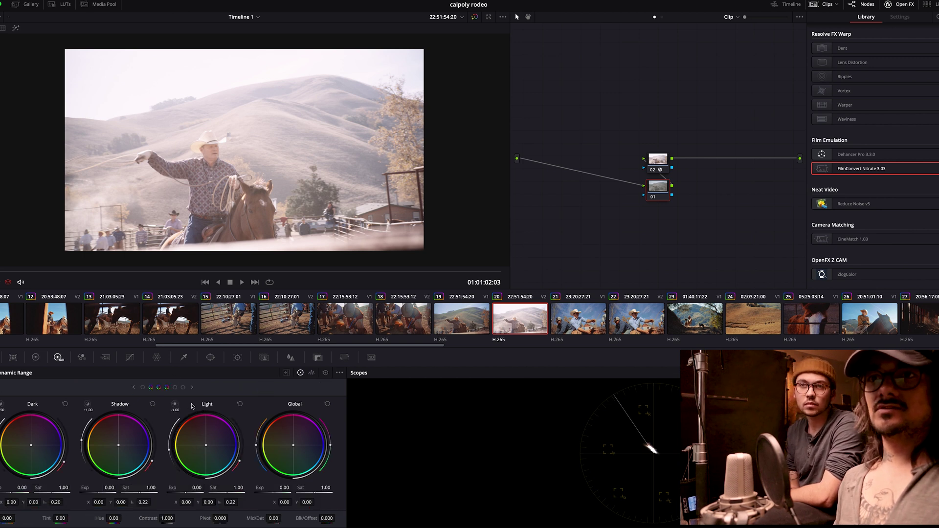
click(175, 404)
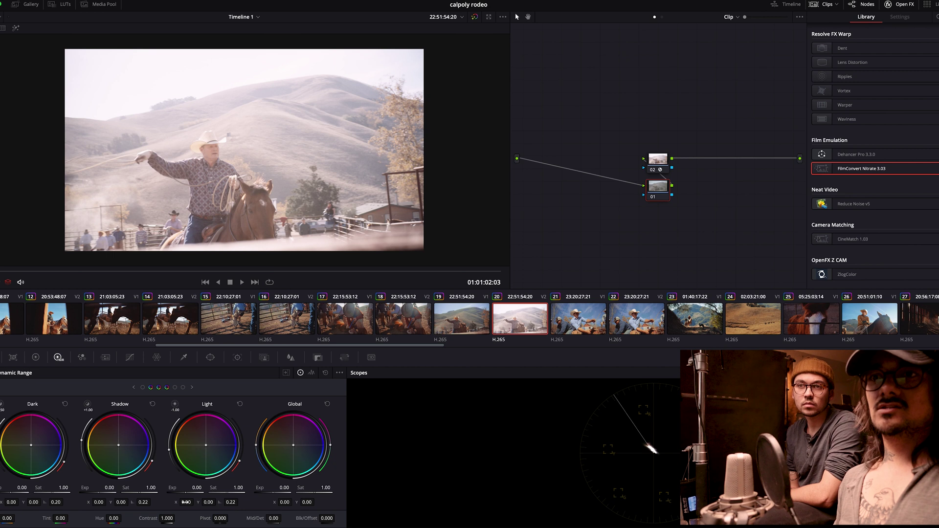
drag(196, 488, 164, 488)
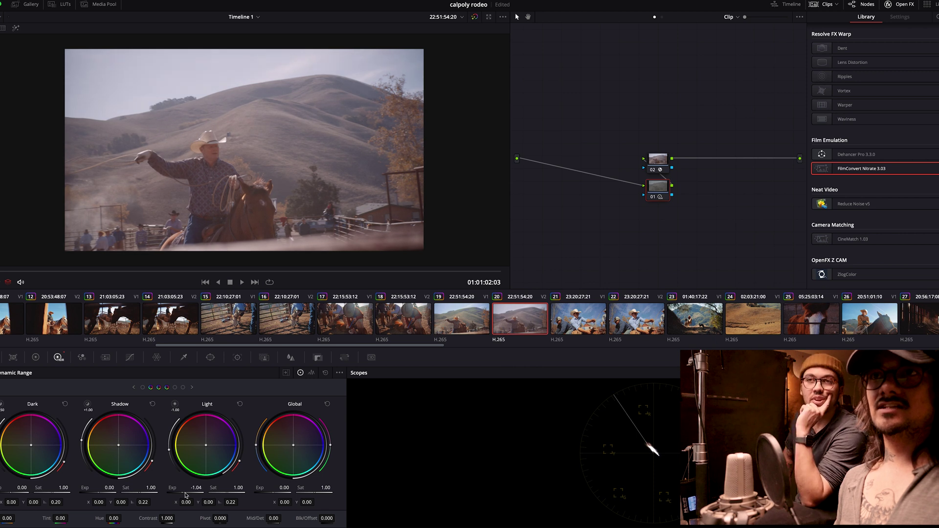
drag(284, 488, 279, 488)
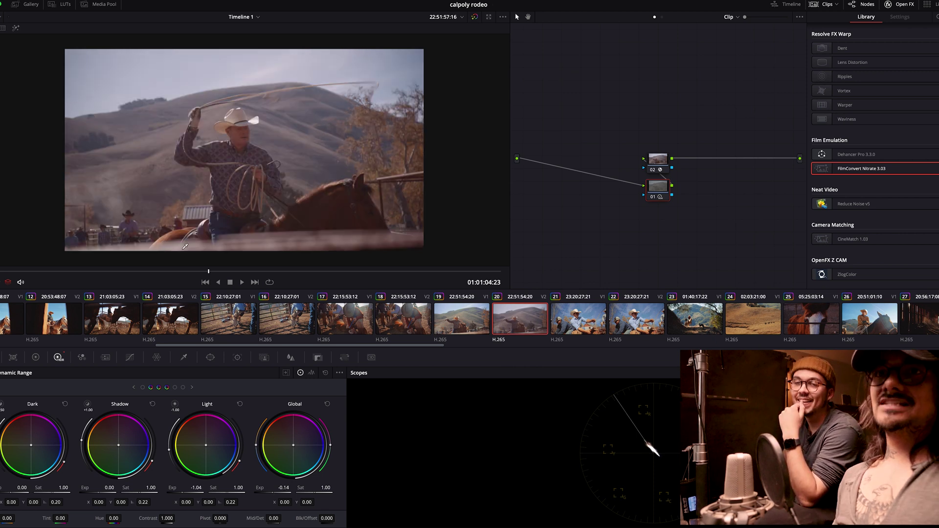
Step: Set the primary tint on node 01 to -18.00 to shift the image towards green
click(36, 358)
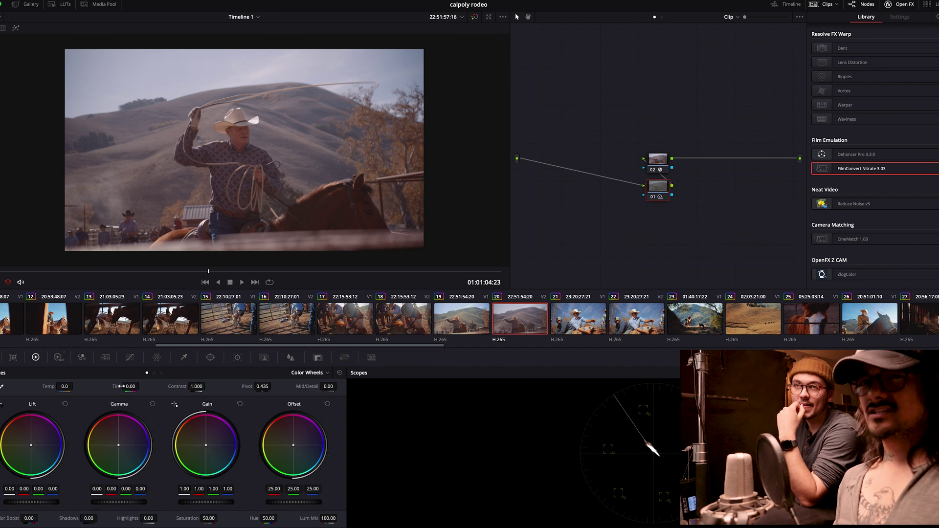
drag(116, 386, 110, 387)
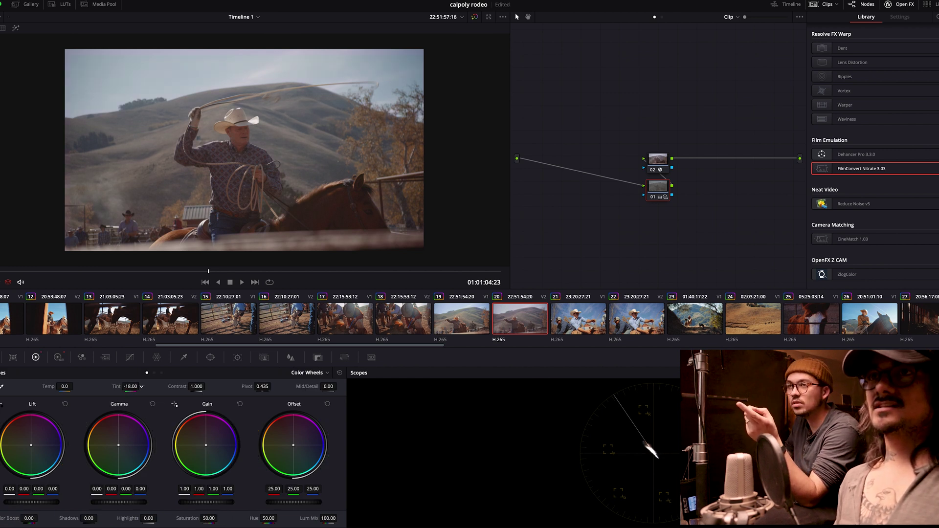
double_click(115, 386)
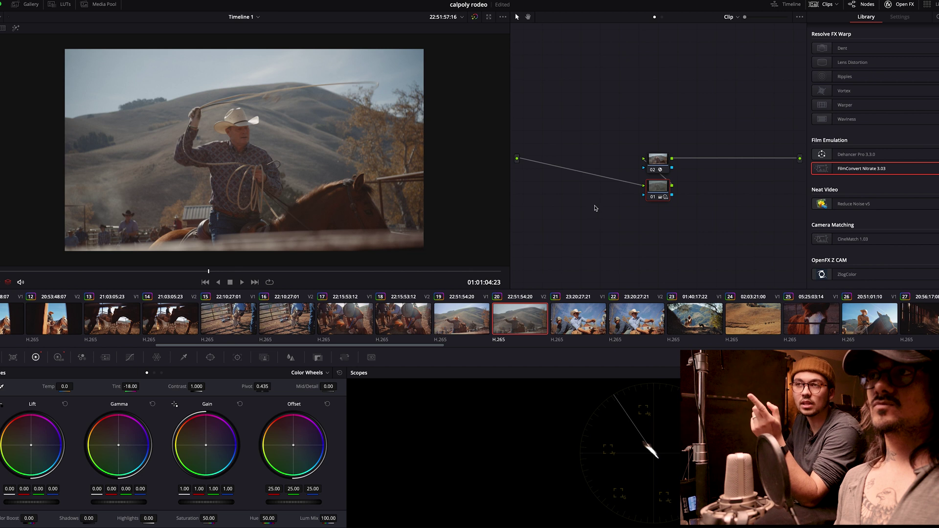
Step: Reposition node 01 ahead of the FilmConvert node in the node graph and save the project
click(655, 165)
drag(657, 188, 613, 164)
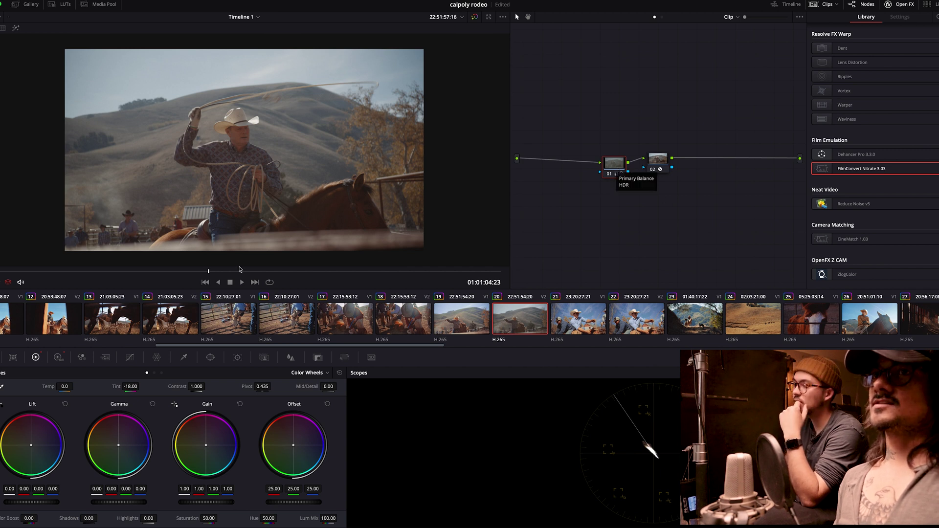
key(ctrl+s)
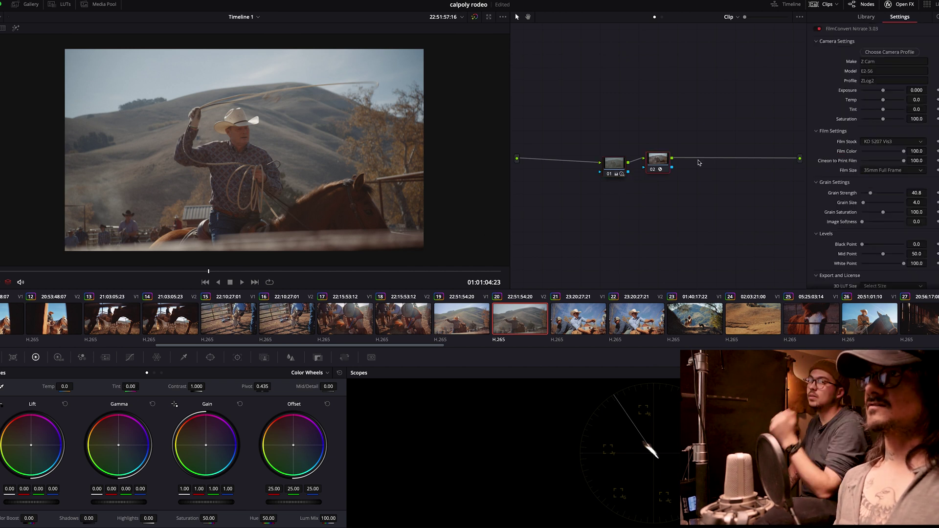
Step: Scrub through clip 20 and compare its new grade with the original grade on clip 19
mouse_move(201, 272)
mouse_down()
mouse_move(56, 273)
mouse_move(141, 283)
mouse_move(203, 274)
mouse_move(300, 280)
mouse_move(195, 271)
mouse_move(234, 272)
mouse_up()
click(467, 319)
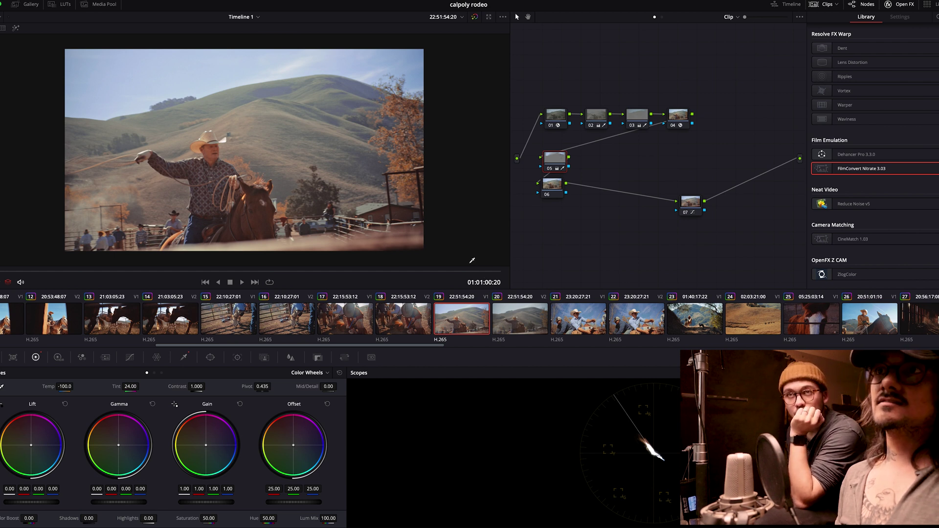
click(524, 326)
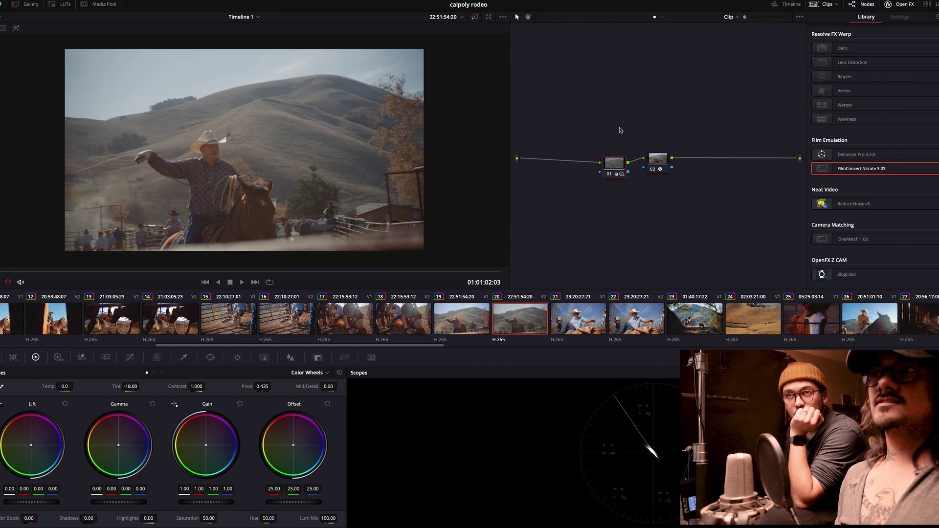
Step: Set Color Boost on node 01 to 19.00 and cool its temperature to -150.0
drag(4, 516, 26, 517)
drag(65, 386, 49, 387)
key(ctrl+z)
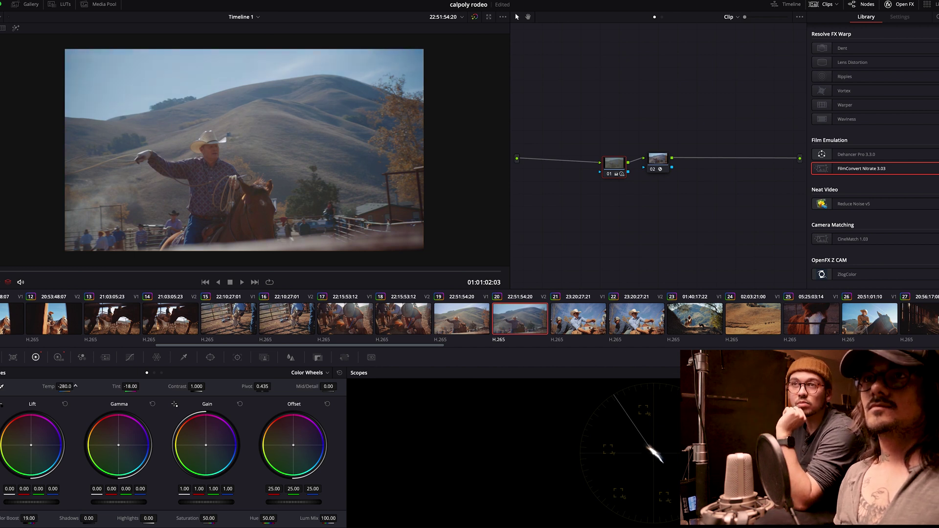
key(ctrl+z)
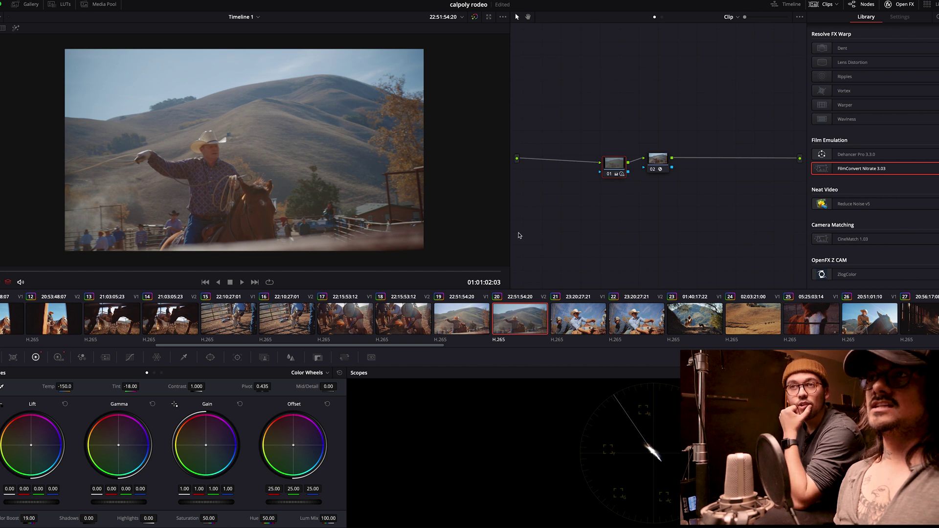
Step: Insert a serial node before the FilmConvert node and slightly lower the cowboy's sampled skin hue on its Hue Vs Sat curve
drag(661, 162, 715, 161)
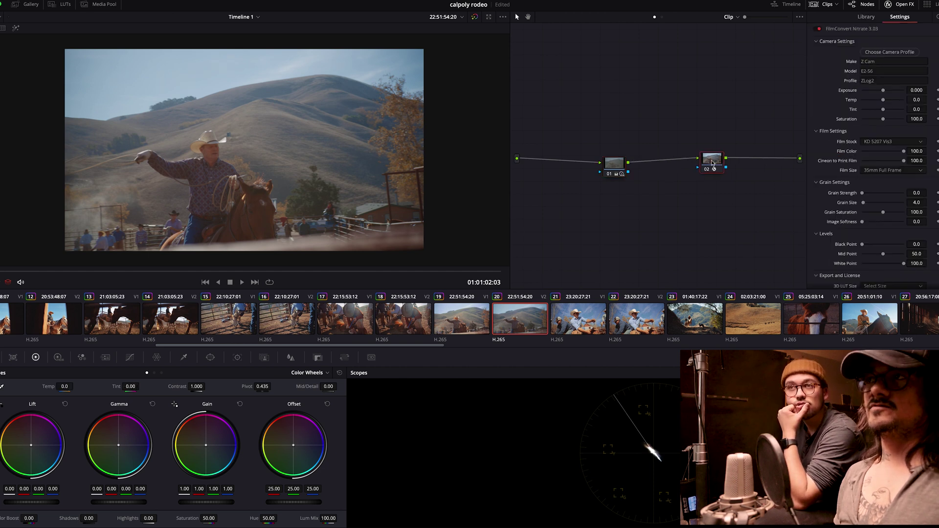
key(shift+s)
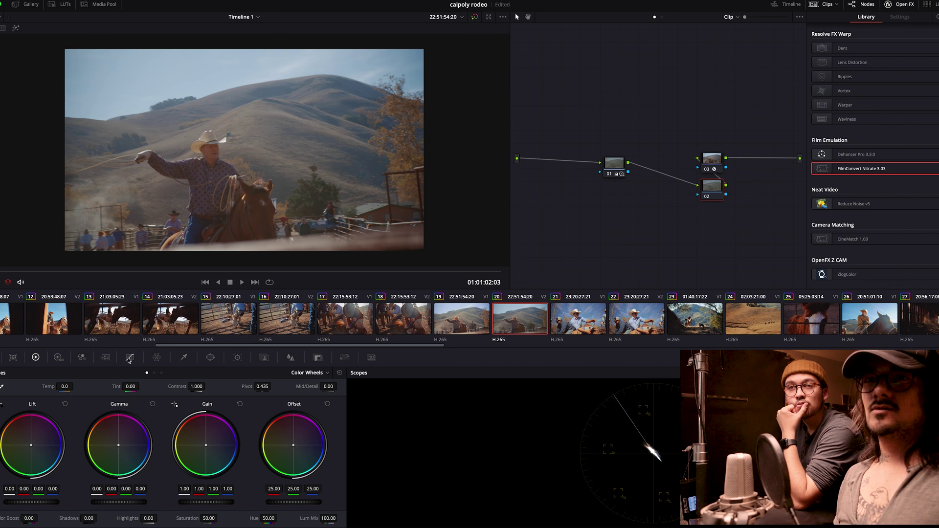
click(129, 358)
click(155, 373)
click(155, 372)
click(213, 147)
drag(16, 446, 15, 453)
Step: Sample the cowboy's skin tone on the new node's Hue Vs Hue curve and rotate that hue by -2.88
click(147, 373)
click(212, 149)
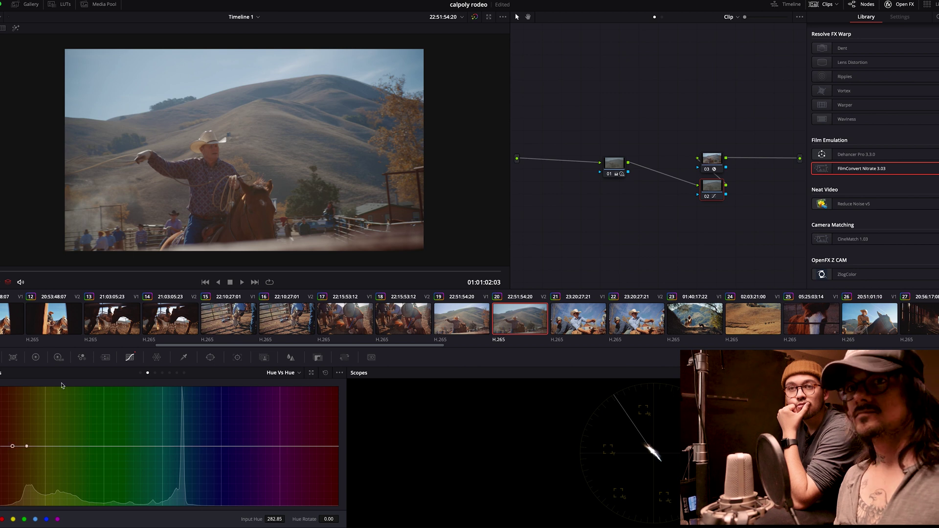
drag(12, 447, 10, 447)
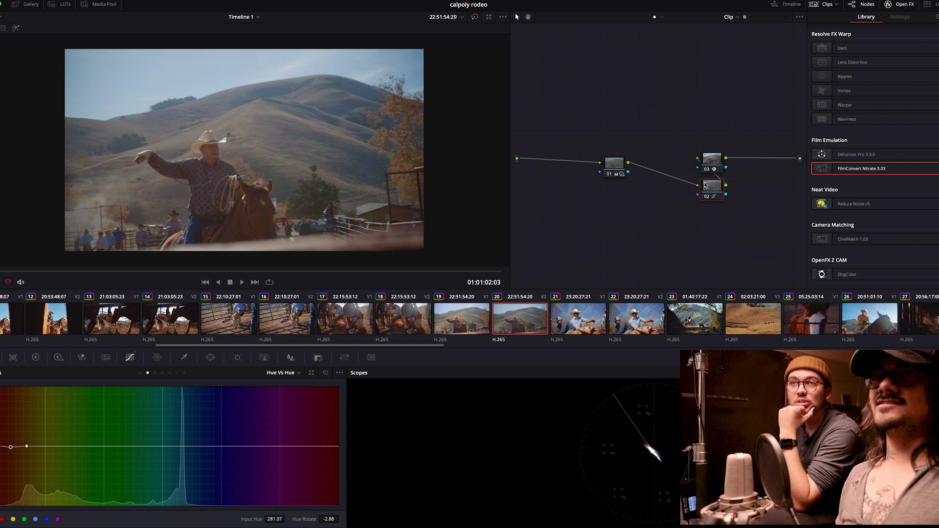
key(ctrl+z)
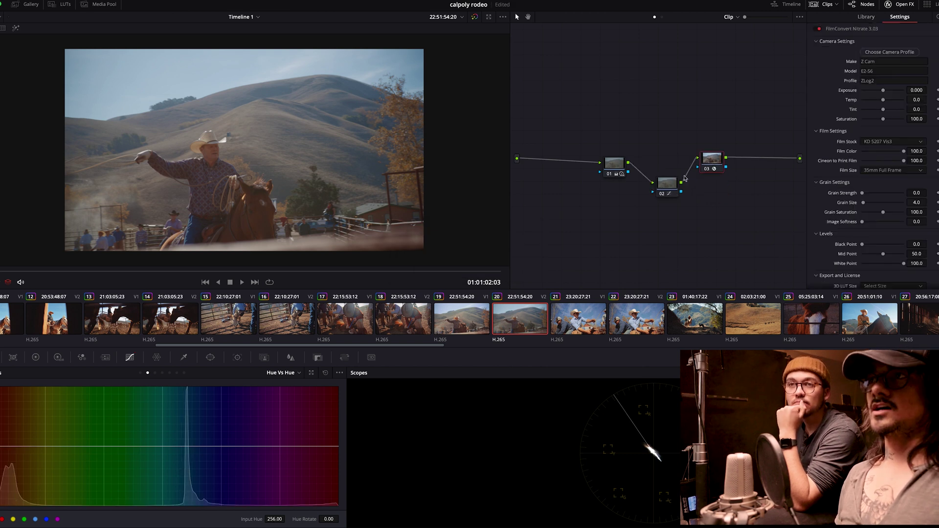
Step: On the FilmConvert node, shift the Lift colour slightly towards green and the Gamma colour slightly towards red
click(36, 358)
key(ctrl+z)
drag(30, 446, 30, 449)
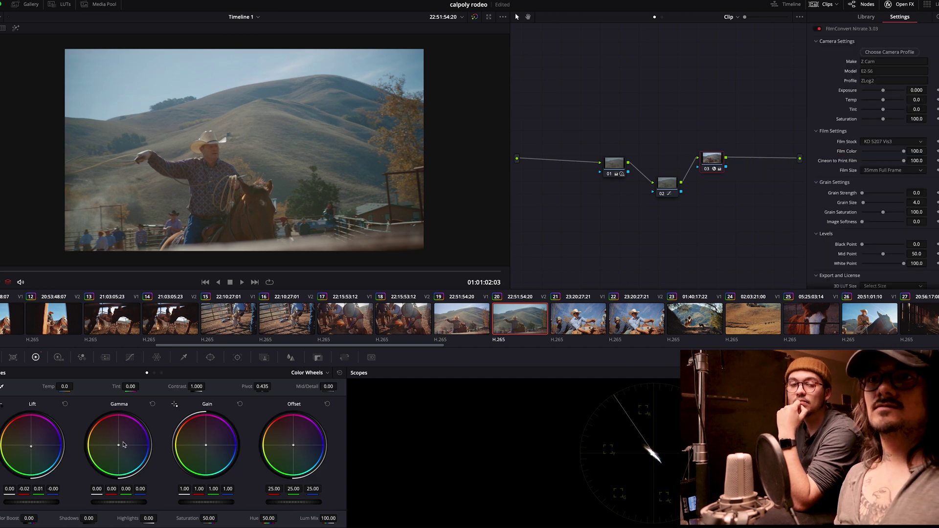
drag(118, 445, 118, 443)
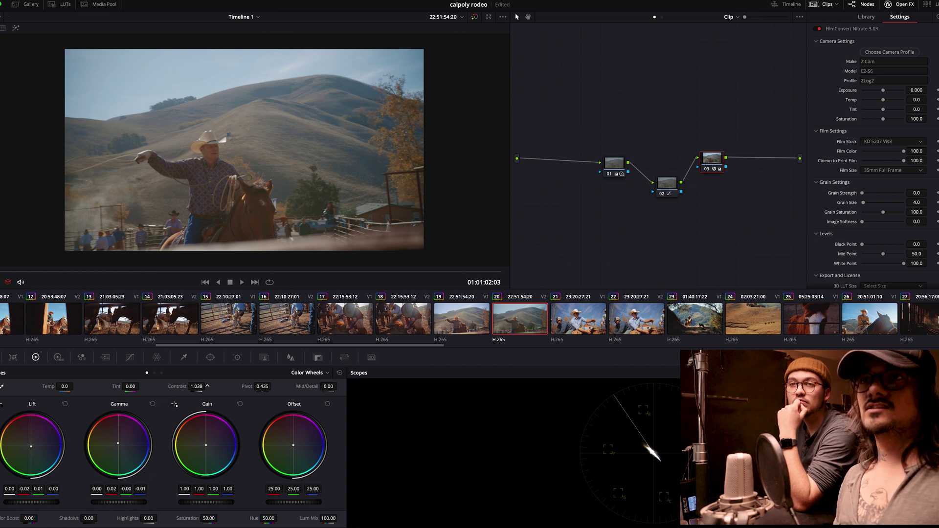
Step: Raise the FilmConvert node's Contrast to 1.188 and compare the grade with the original on clip 19
drag(196, 387, 200, 387)
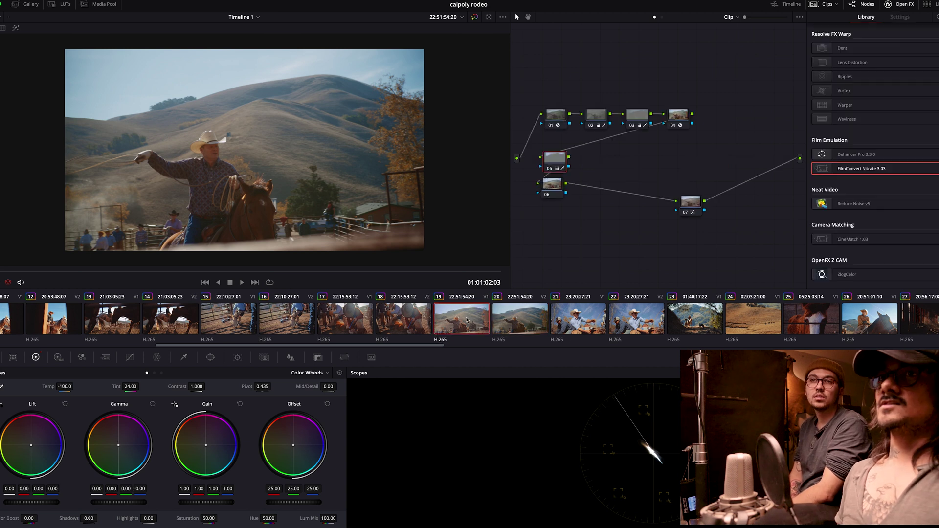
click(466, 321)
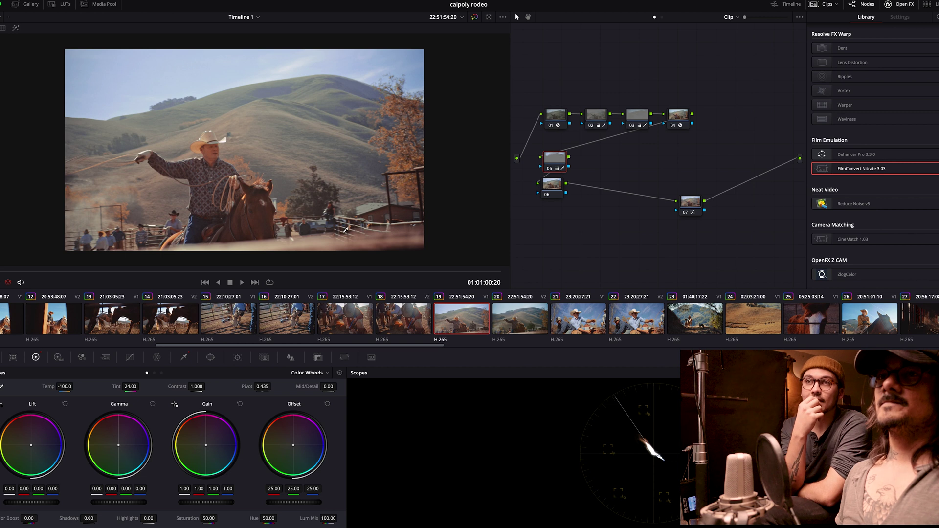
click(522, 320)
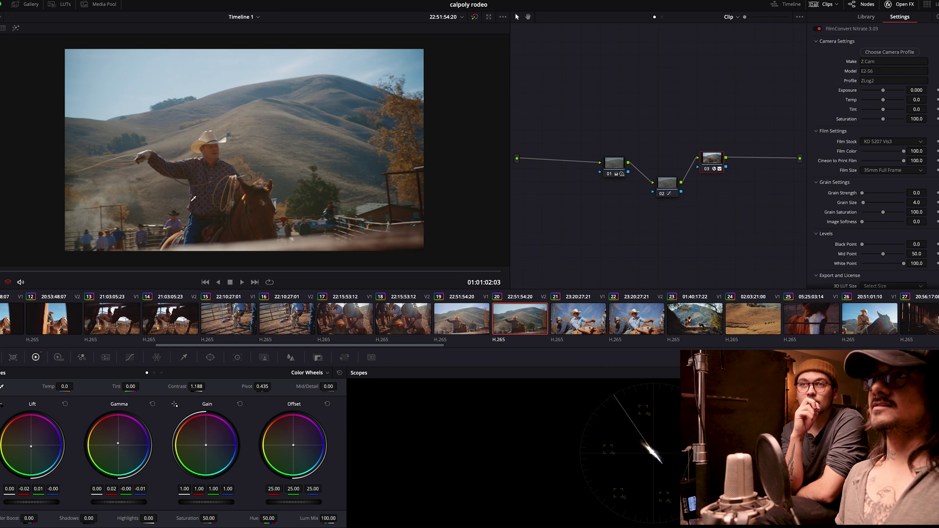
Step: Add a serial node after the FilmConvert node and lower its log Shadow level to -0.05, leaving Highlights reset
key(alt+s)
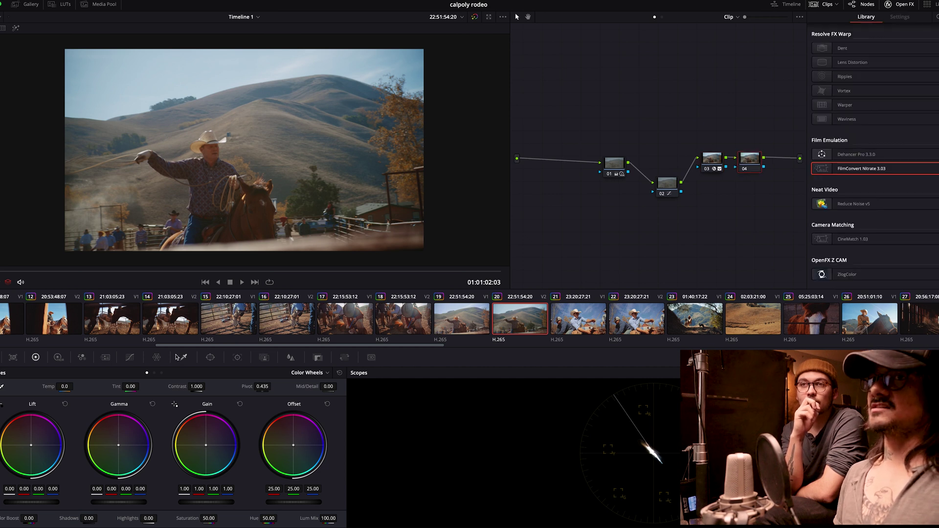
click(130, 359)
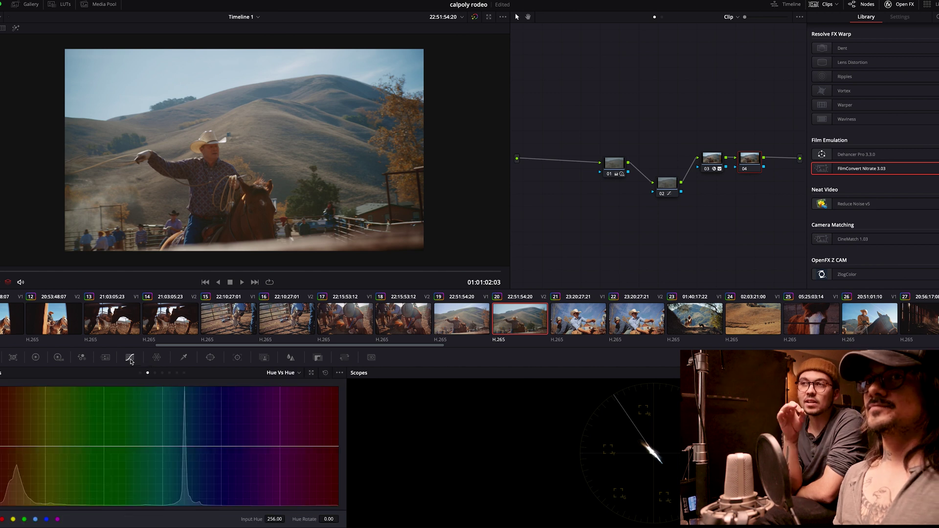
click(35, 357)
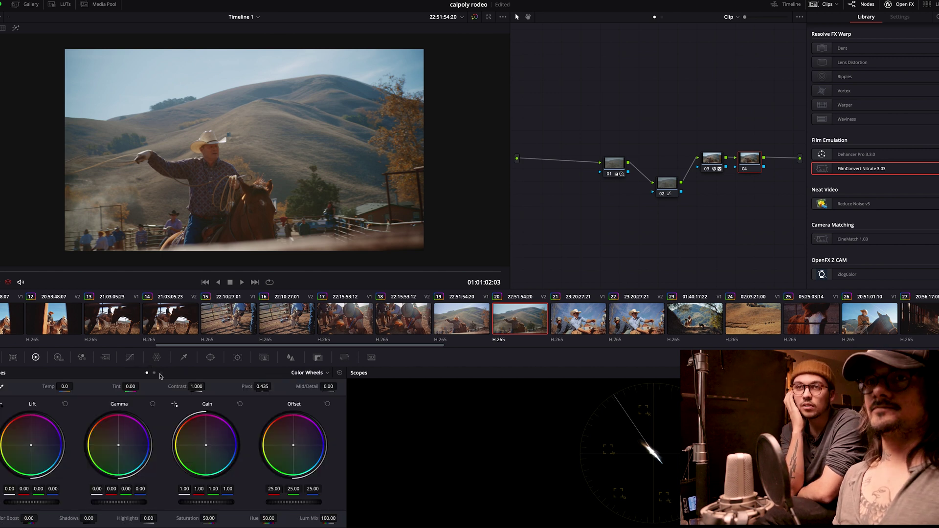
click(161, 373)
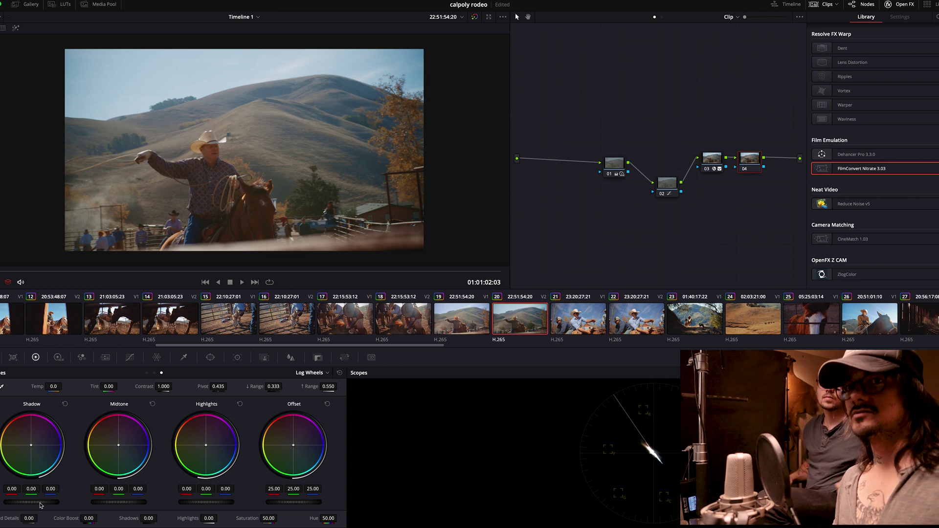
drag(32, 502, 23, 502)
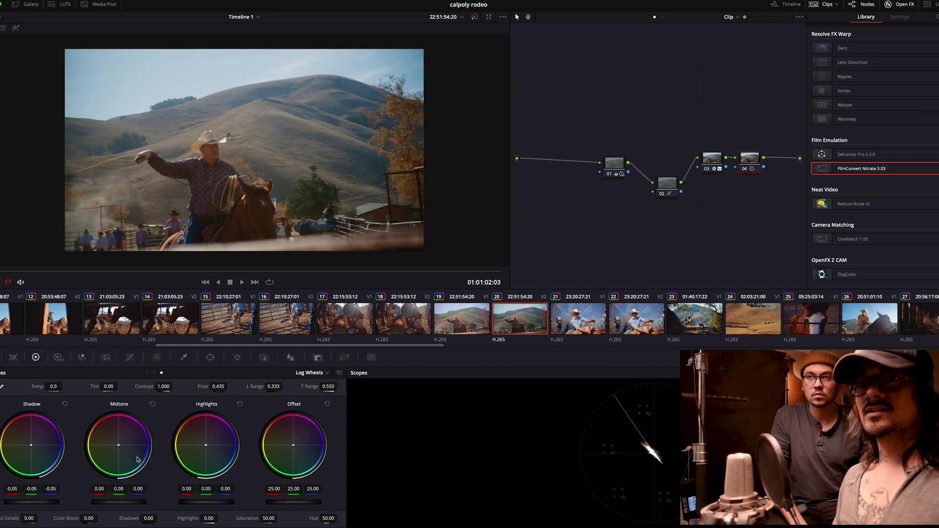
drag(198, 502, 203, 502)
click(239, 404)
Step: Set node 04's primary Gain to 1.13, Gamma to 0.03 and Lift to -0.02
click(147, 373)
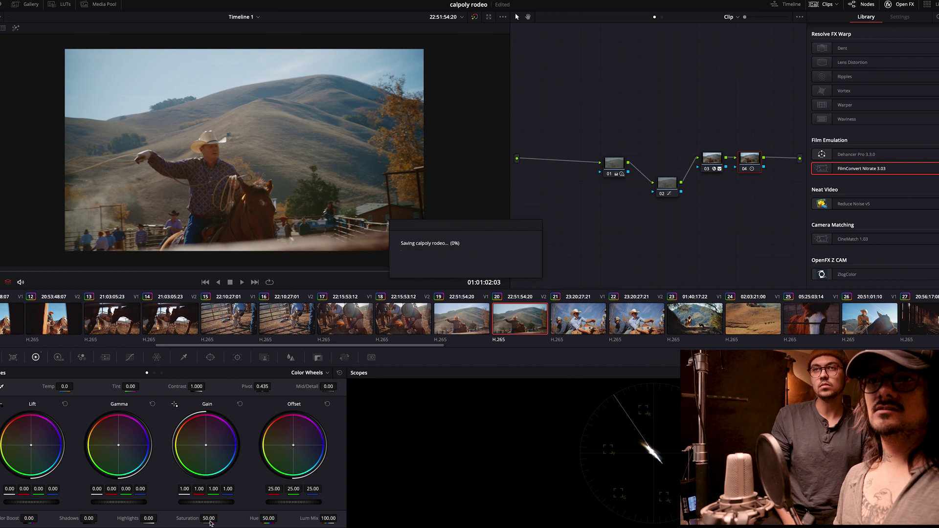
drag(202, 504, 214, 504)
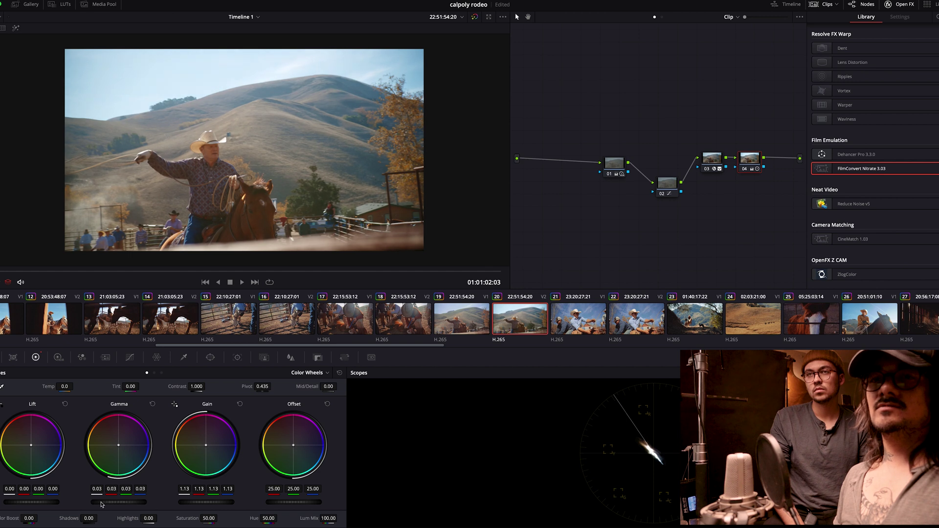
drag(32, 502, 28, 502)
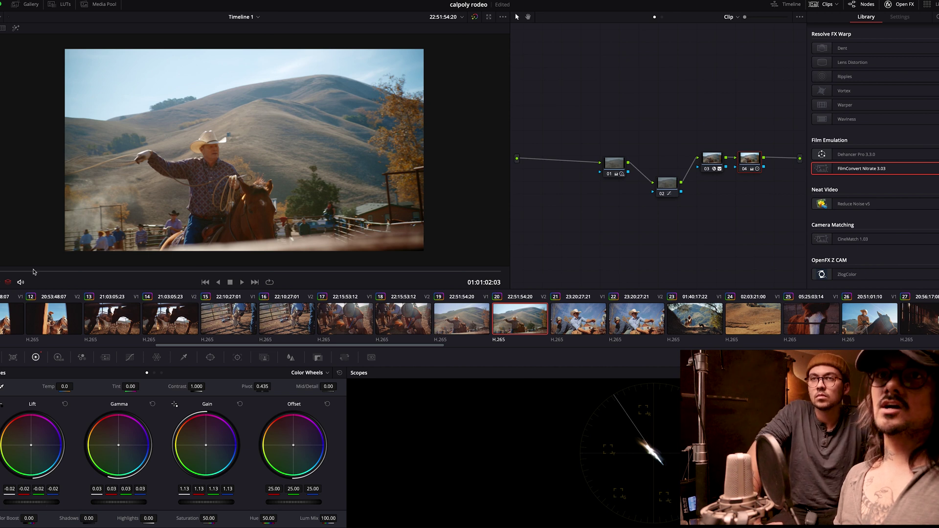
Step: Scrub clip 20 to 01:01:04:21 and toggle node 02 off and on to examine its effect
drag(22, 276, 205, 284)
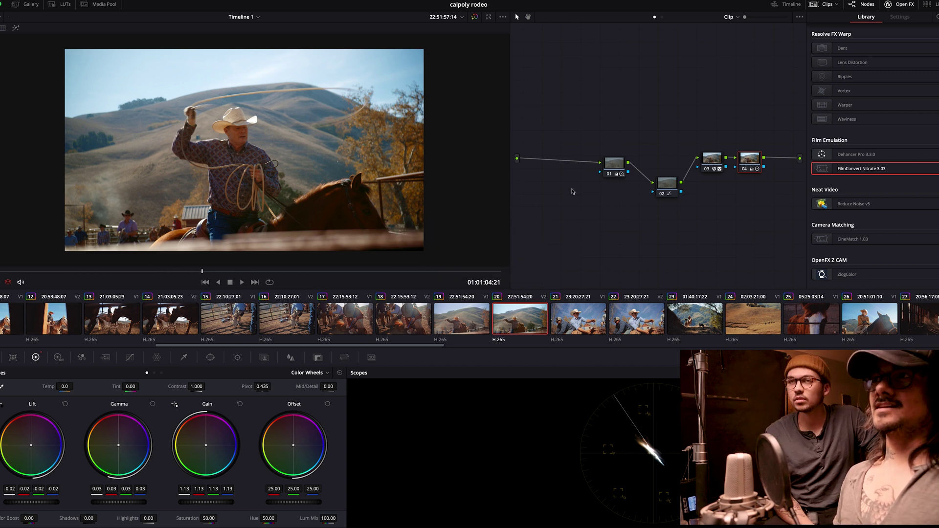
click(667, 184)
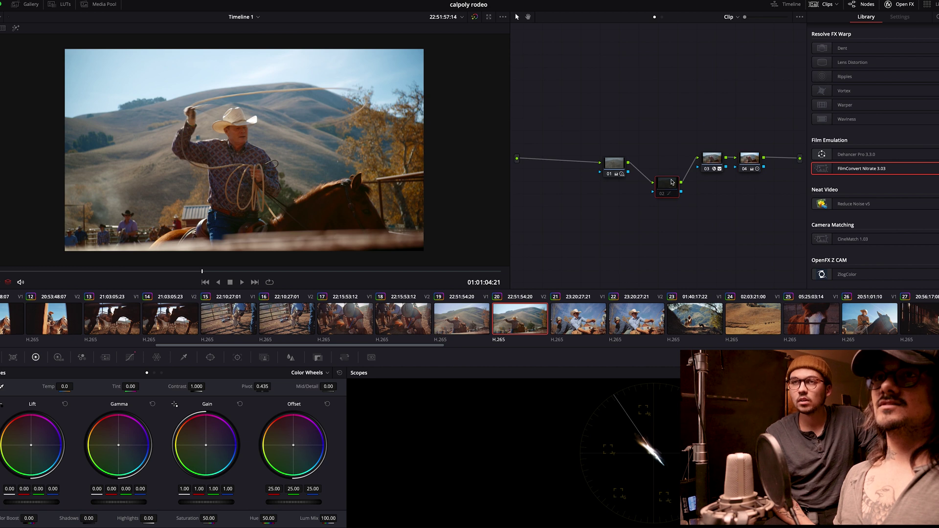
key(ctrl+d)
key(ctrl+d)
key(ctrl+d)
key(ctrl+d)
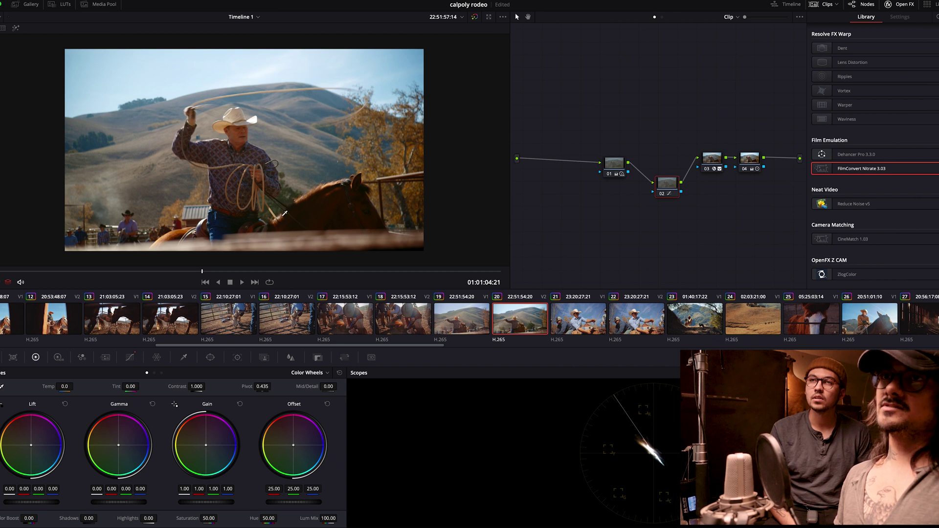
click(669, 188)
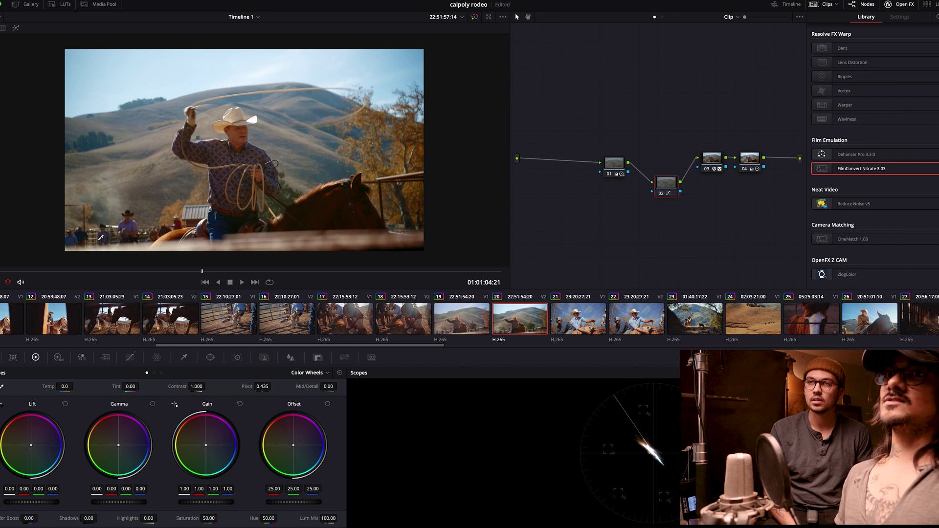
Step: Add a node after node 04, warming its Gain to 1.08/0.99/0.89 and cooling its Lift to -0.02/0.00/0.01 (RGB)
key(alt+o)
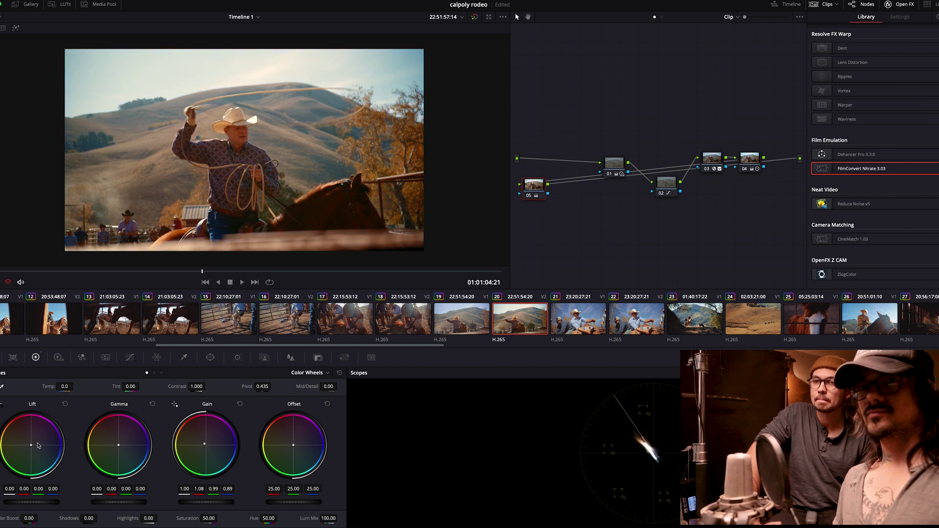
drag(33, 445, 32, 445)
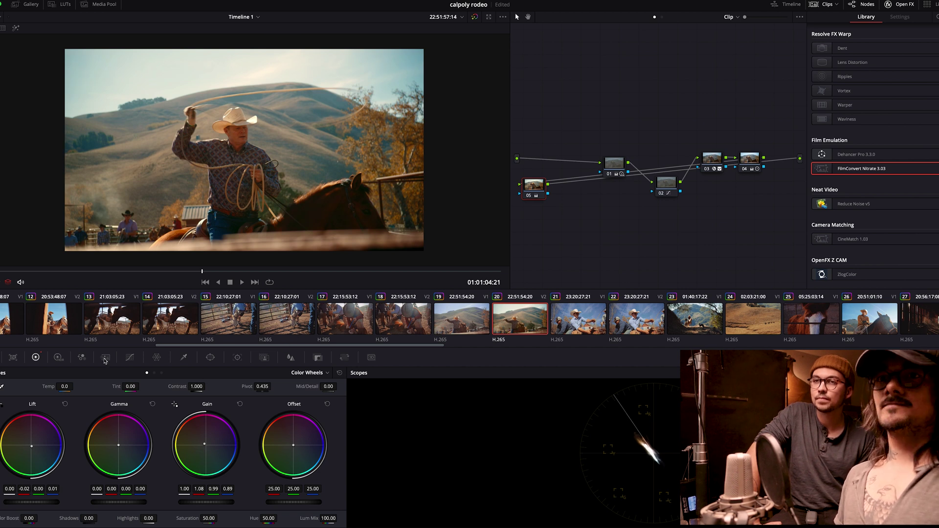
Step: Lower the sky-blue saturation to 0.63 at input hue 95.78 with node 05's Hue Vs Sat curve
click(129, 357)
click(155, 373)
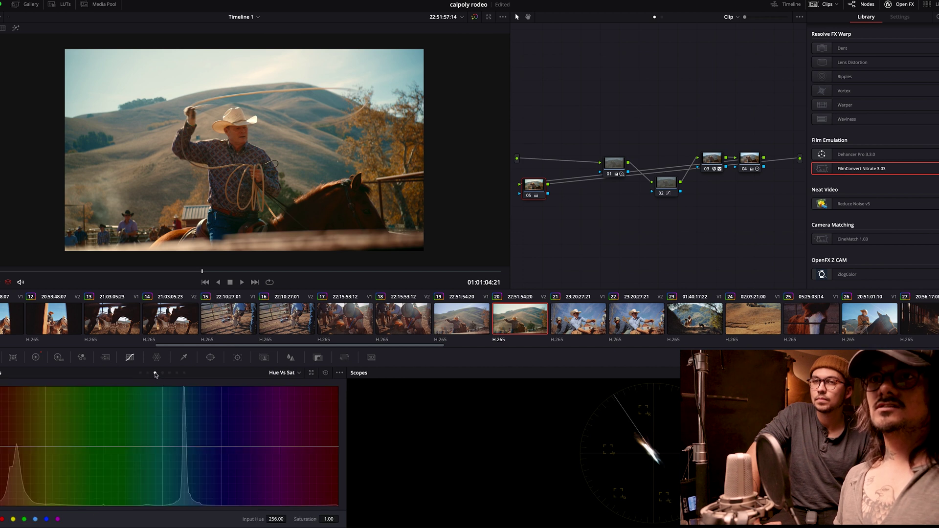
drag(192, 446, 189, 467)
click(159, 446)
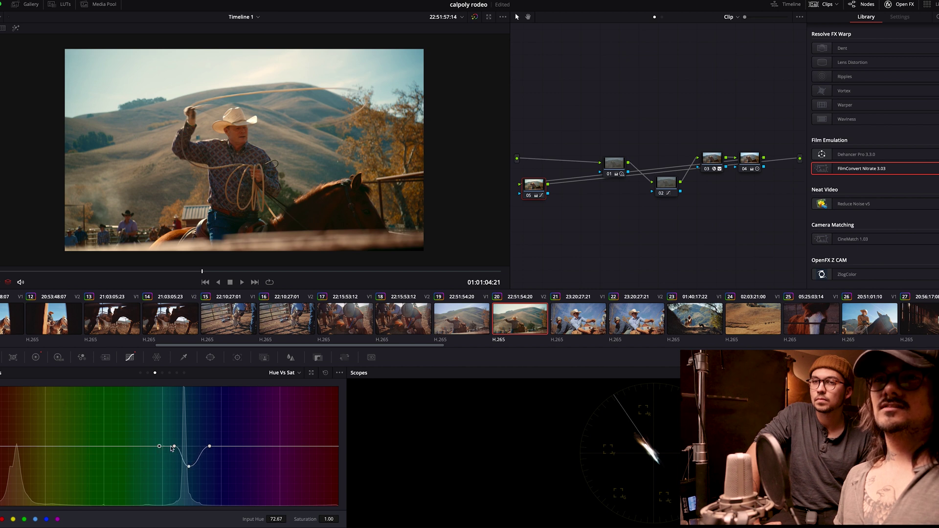
right_click(173, 446)
mouse_move(188, 469)
mouse_down()
mouse_move(182, 478)
mouse_move(182, 468)
mouse_up()
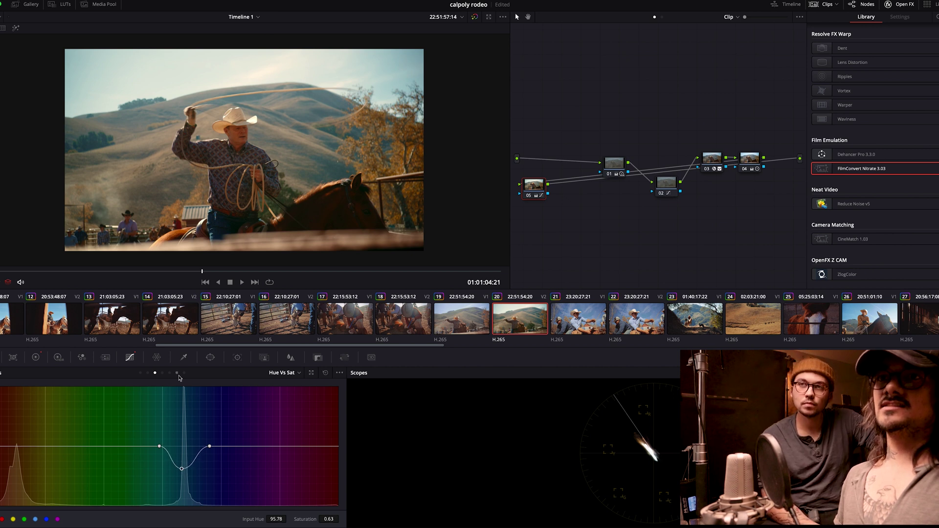
Step: Rotate the sky-blue hue by 6.33 at input hue 97.74 on node 05's Hue Vs Hue curve and save the project
click(147, 373)
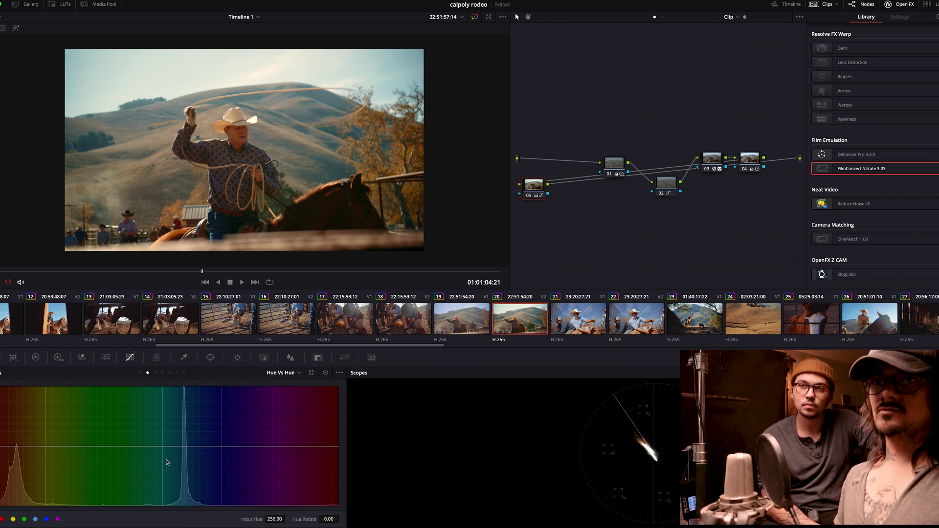
click(148, 446)
click(218, 446)
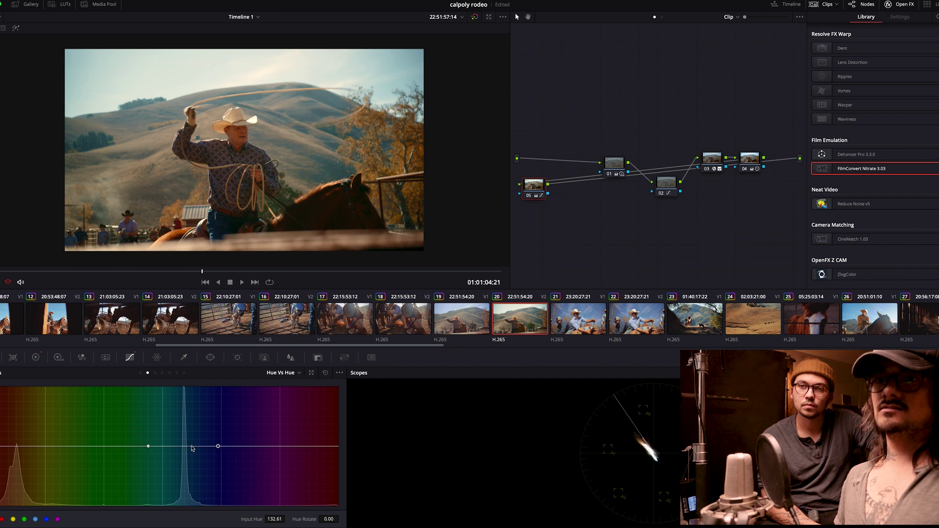
drag(185, 446, 185, 444)
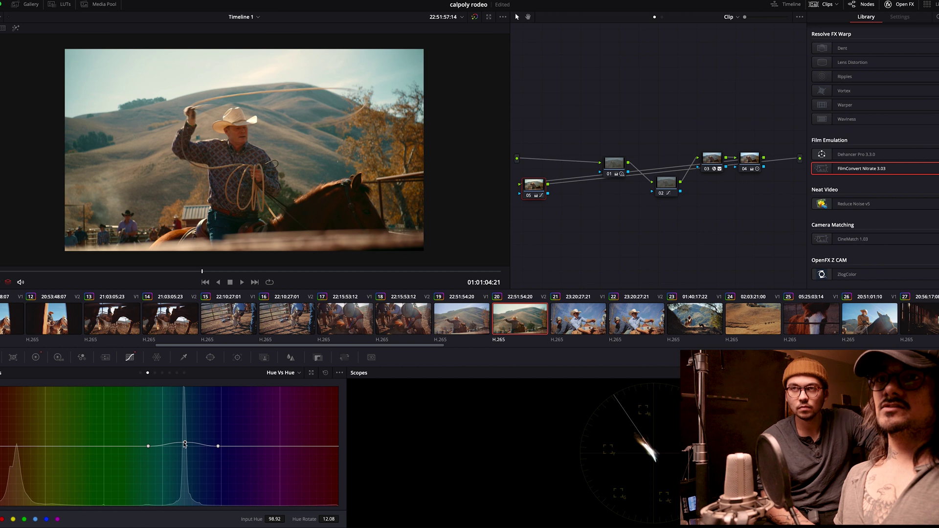
drag(185, 444, 185, 447)
key(ctrl+s)
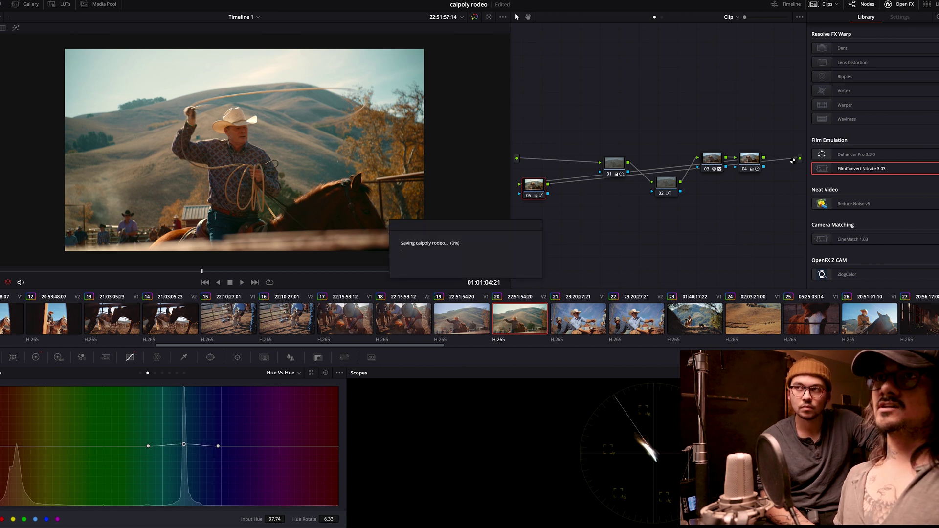
Step: Clean up the node graph so the nodes line up in order, and save the project
right_click(592, 244)
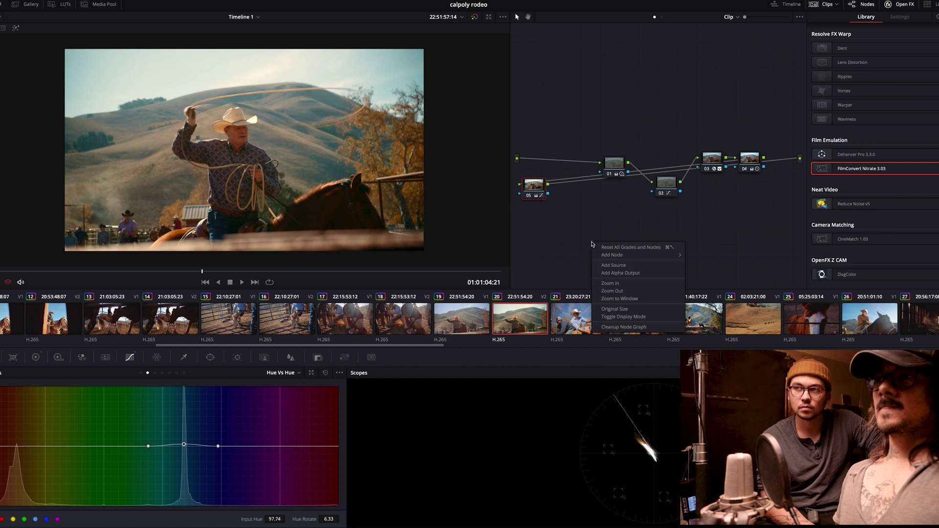
click(629, 326)
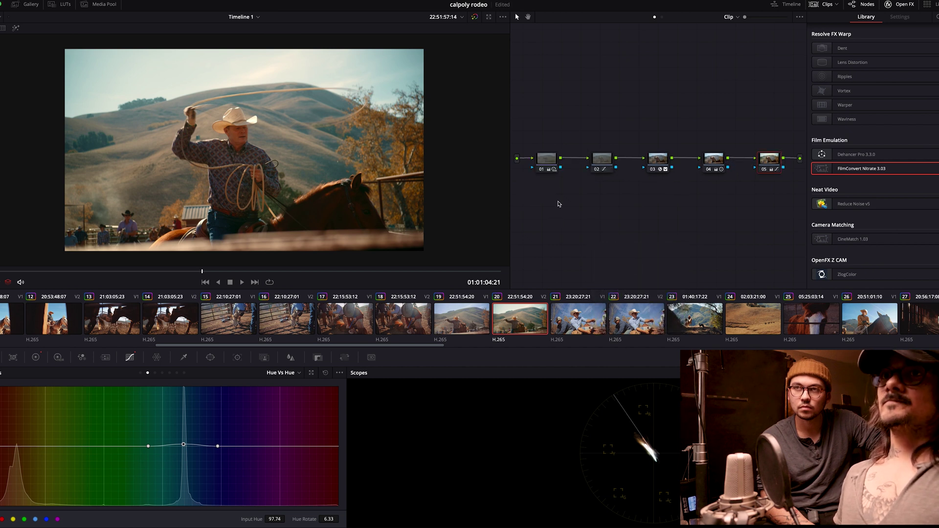
key(ctrl+s)
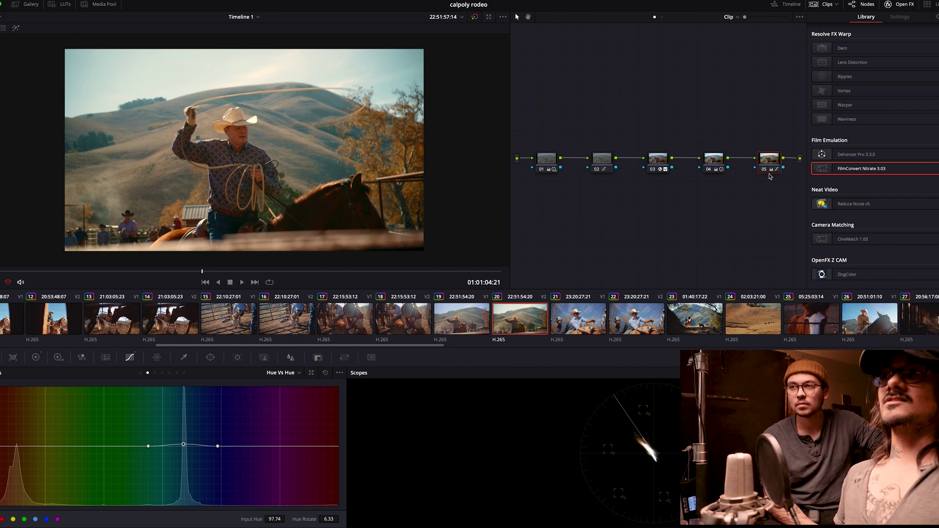
Step: Add a node after node 05, lower the Sat Vs Sat curve to 0.14 output at input saturation 0.00, and save the project
key(alt+s)
click(176, 373)
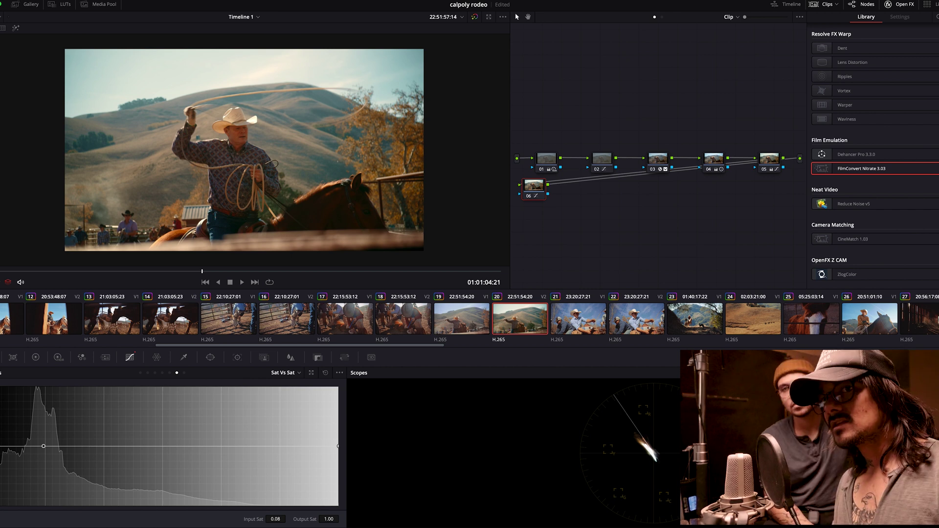
drag(1, 446, 1, 479)
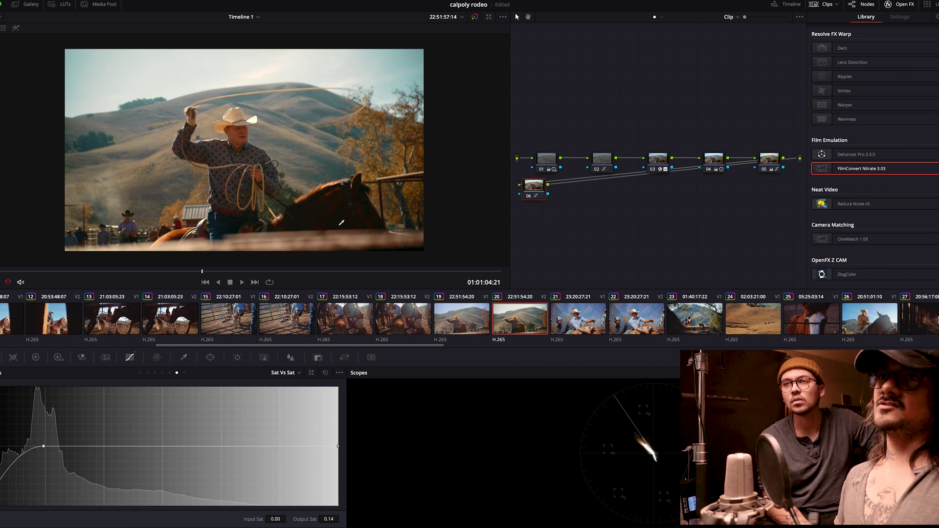
key(ctrl+s)
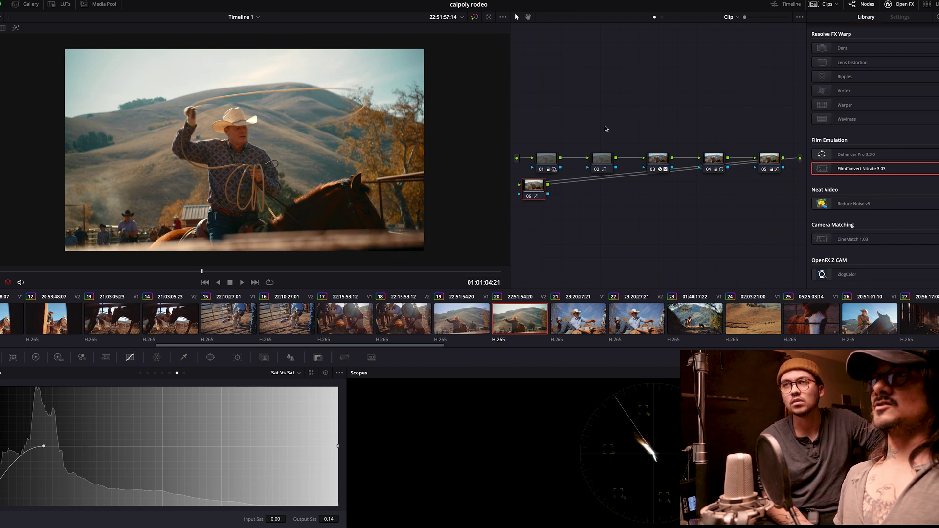
Step: Lower the warm orange saturation to 0.81 at input hue 283.42 with node 02's Hue Vs Sat curve
click(601, 162)
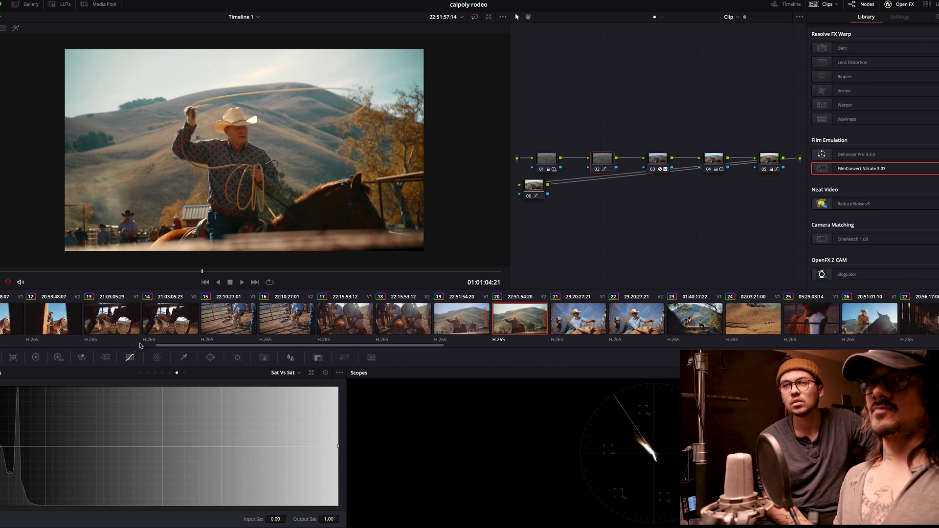
click(35, 358)
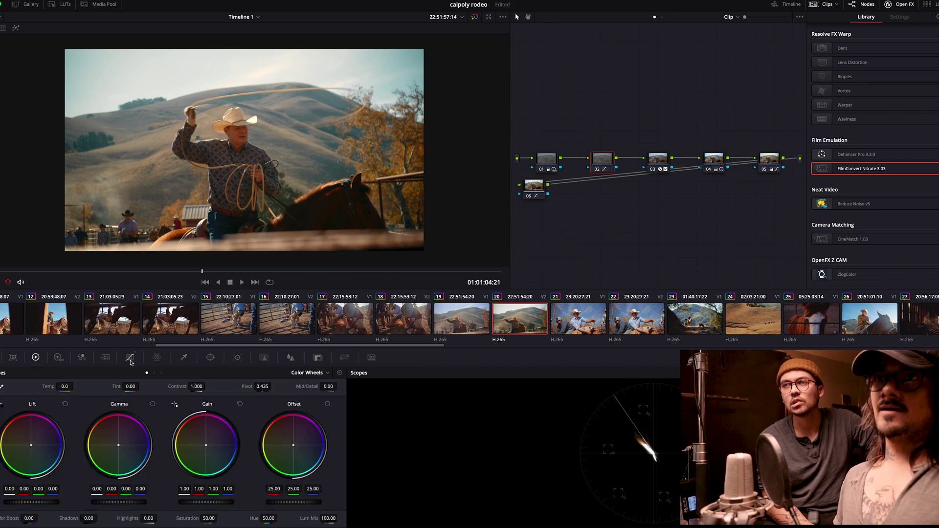
click(130, 358)
click(154, 373)
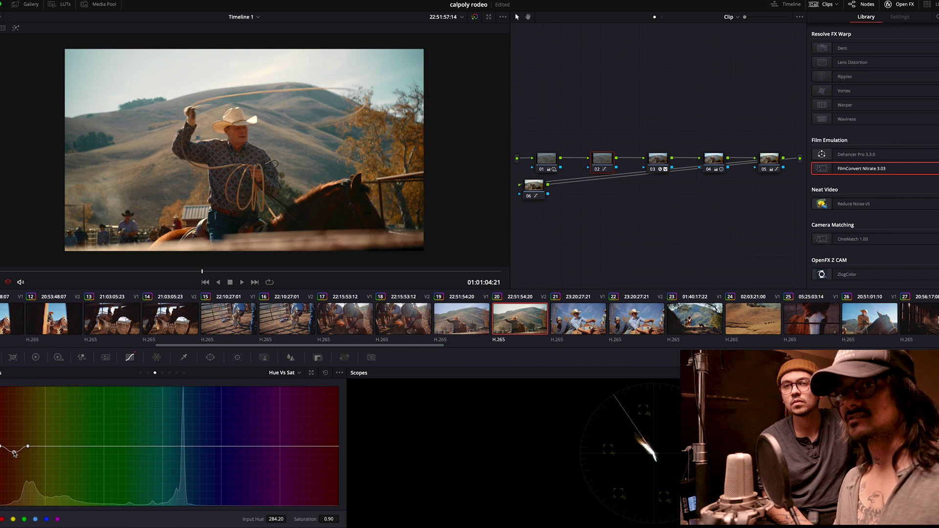
drag(15, 454, 14, 460)
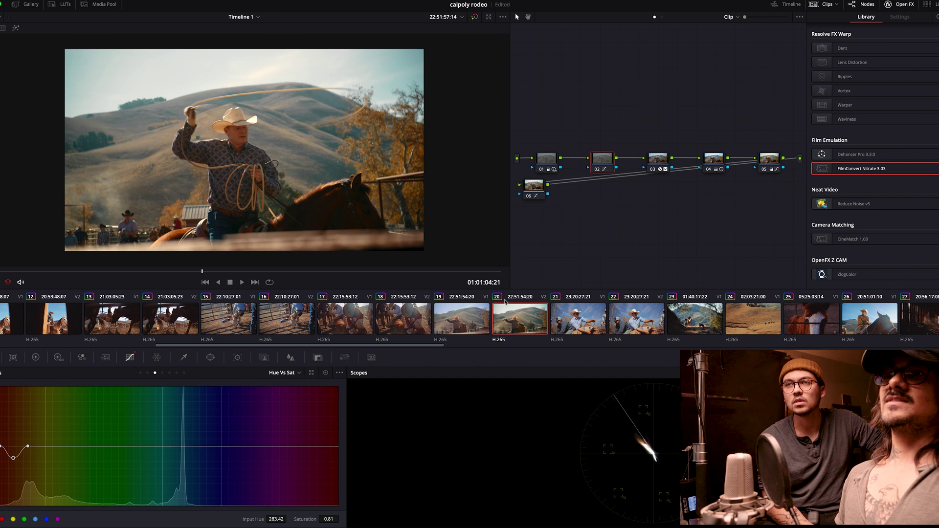
Step: Compare the original grade on clip 19 with the new one on clip 20, then inspect clip 20's HDR wheels
click(468, 314)
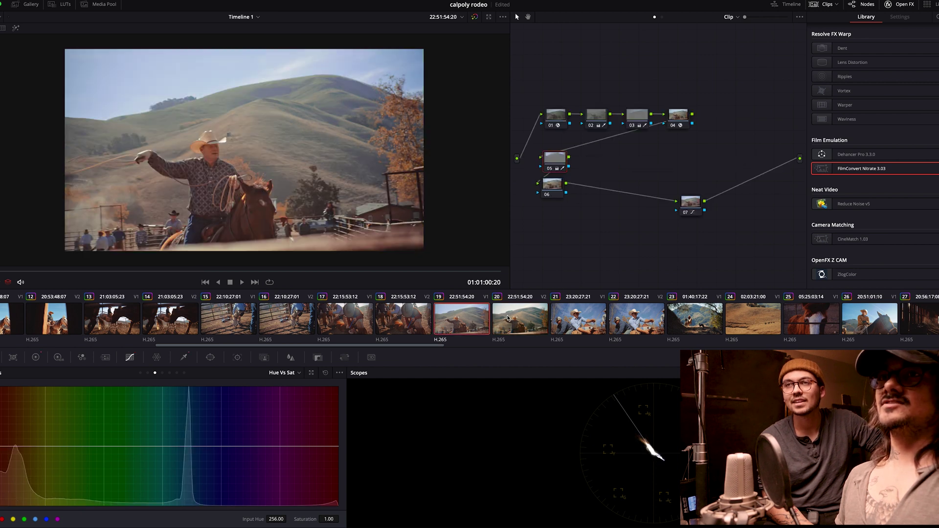
click(508, 318)
click(478, 319)
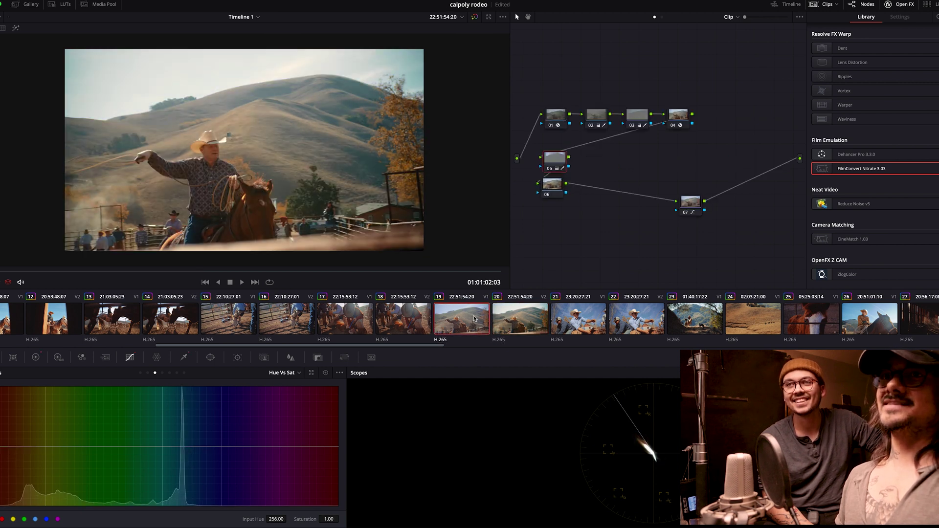
click(494, 321)
click(481, 322)
click(508, 319)
click(58, 358)
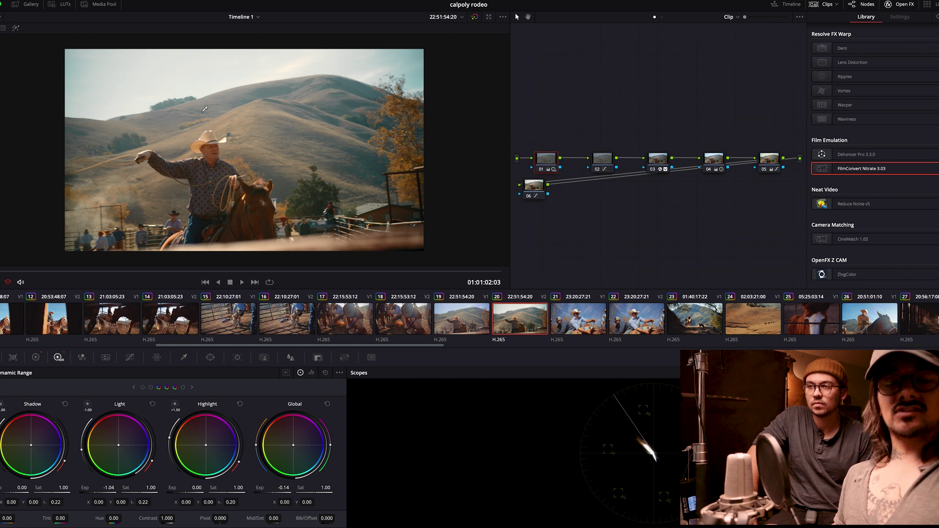
Step: Make clip 22 the current clip and open the grade options of clip 20
click(620, 322)
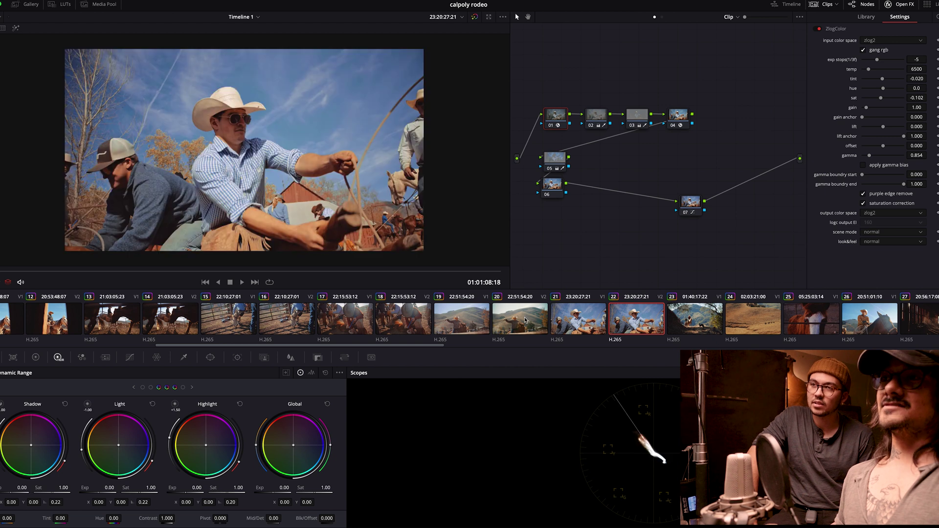
right_click(525, 320)
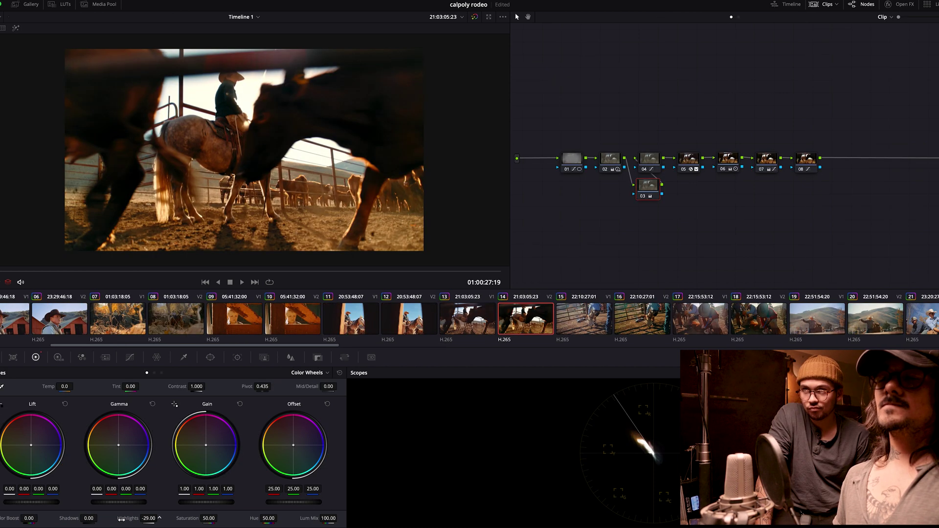
Step: Play and compare the original cattle clip 13 against the regraded clip 14
click(471, 323)
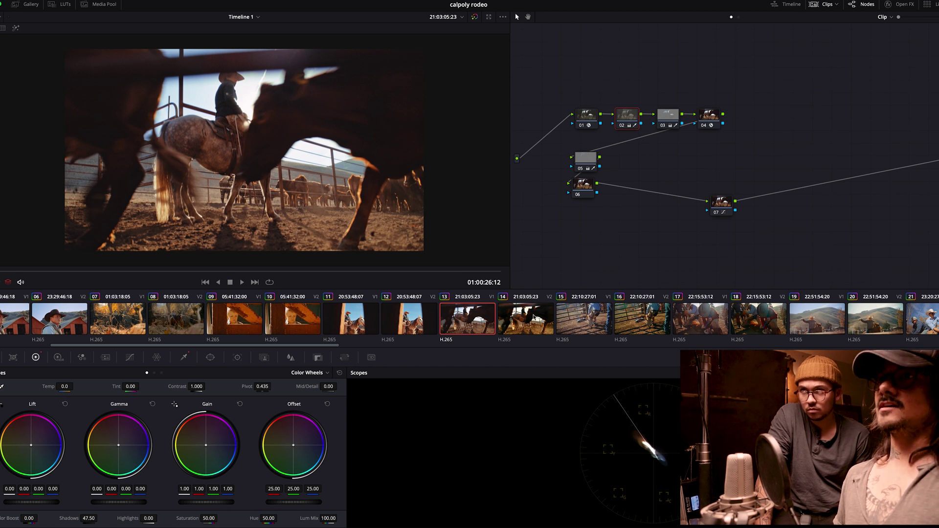
click(527, 325)
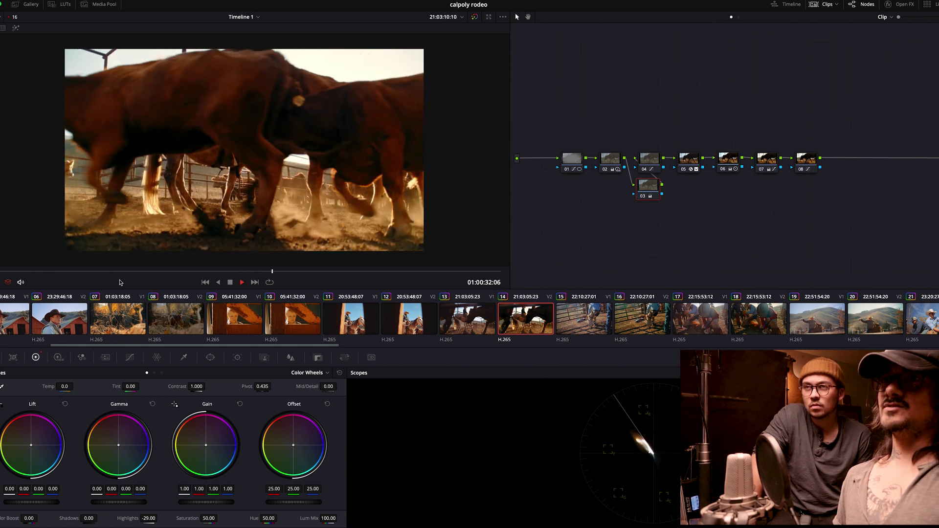
click(455, 315)
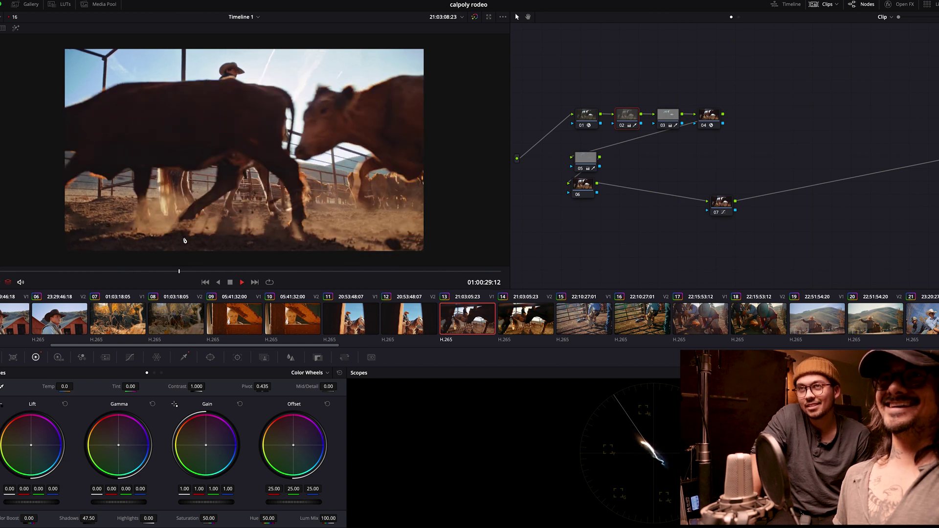
click(511, 310)
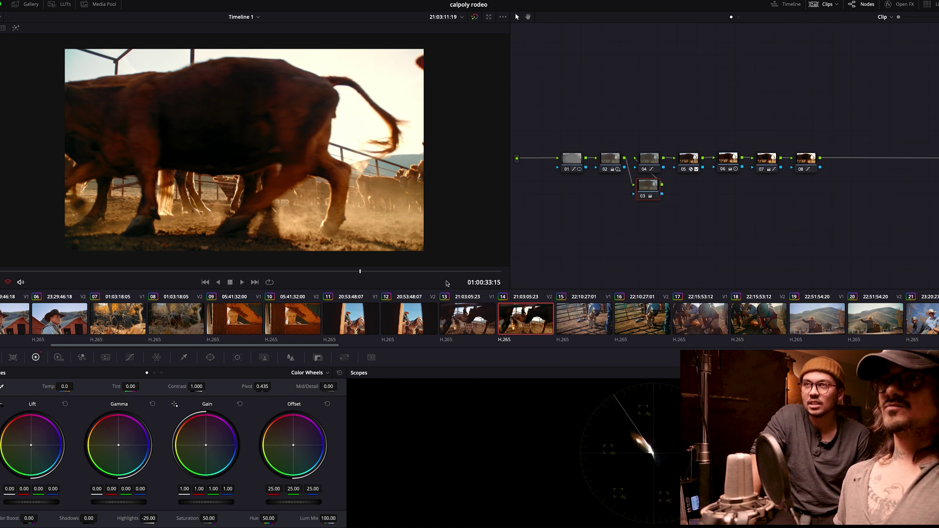
key(Up)
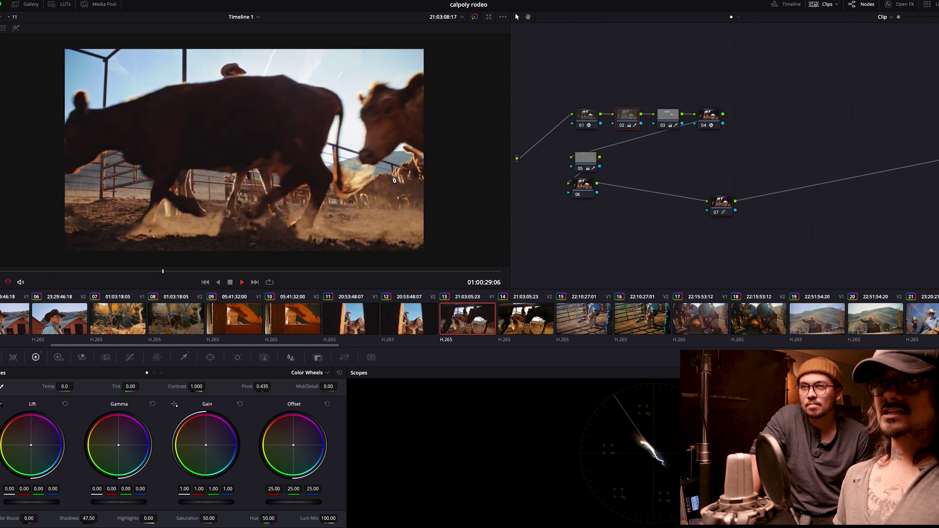
click(530, 309)
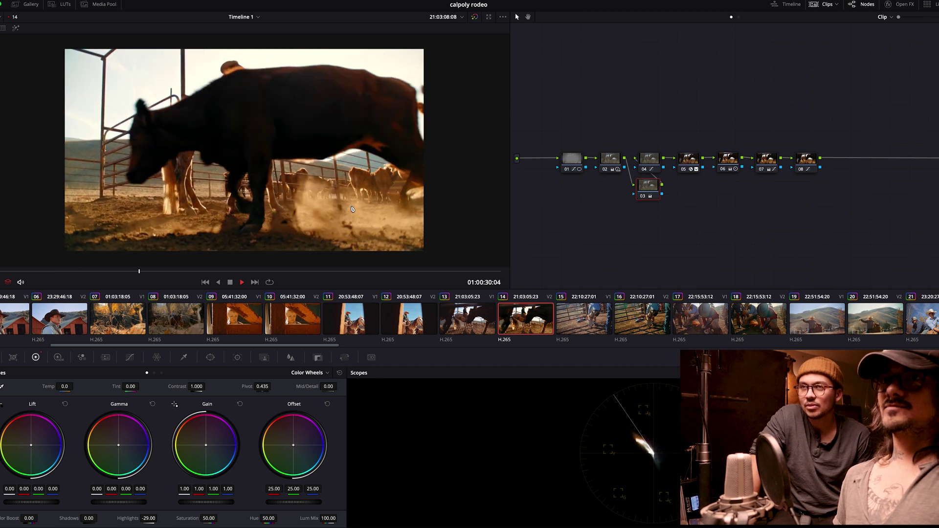
key(space)
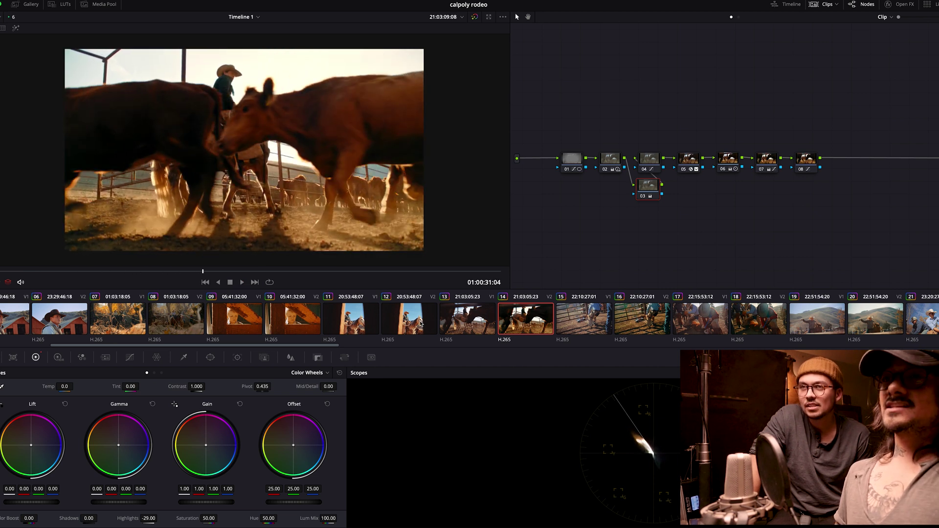
Step: Apply clip 14's grade to clip 12, the rider framed by the dark doorway
click(421, 323)
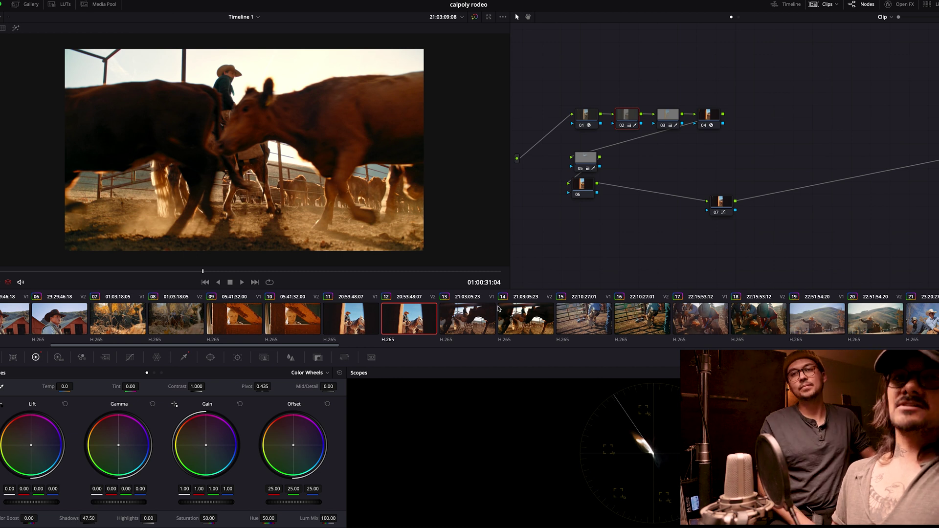
right_click(517, 307)
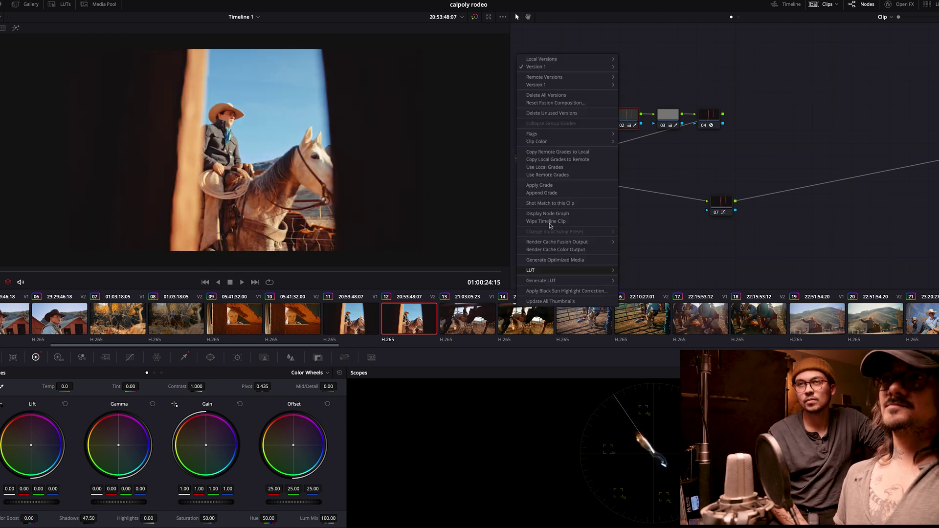
click(539, 185)
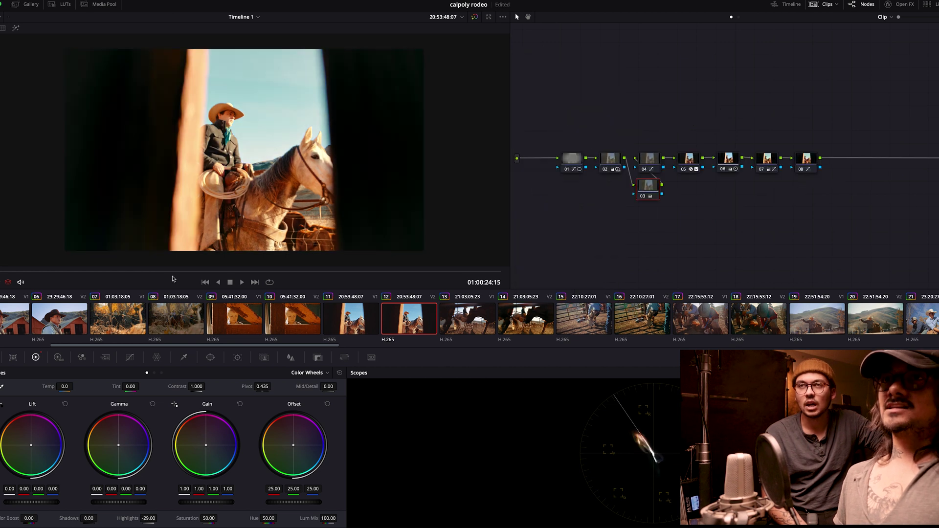
Step: In node 02's HDR wheels, set the Light exposure to -0.93 and the Global exposure to 0.03, and save the project
click(612, 160)
click(58, 357)
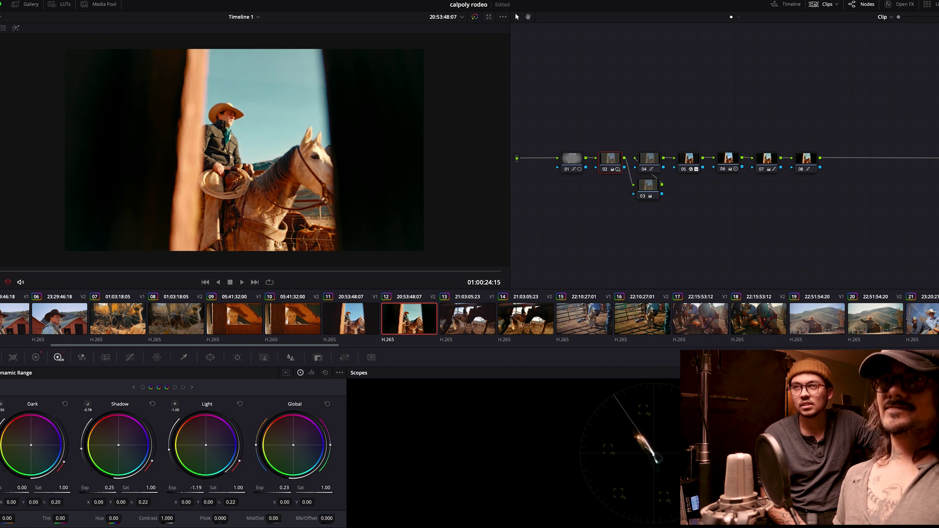
drag(197, 488, 210, 488)
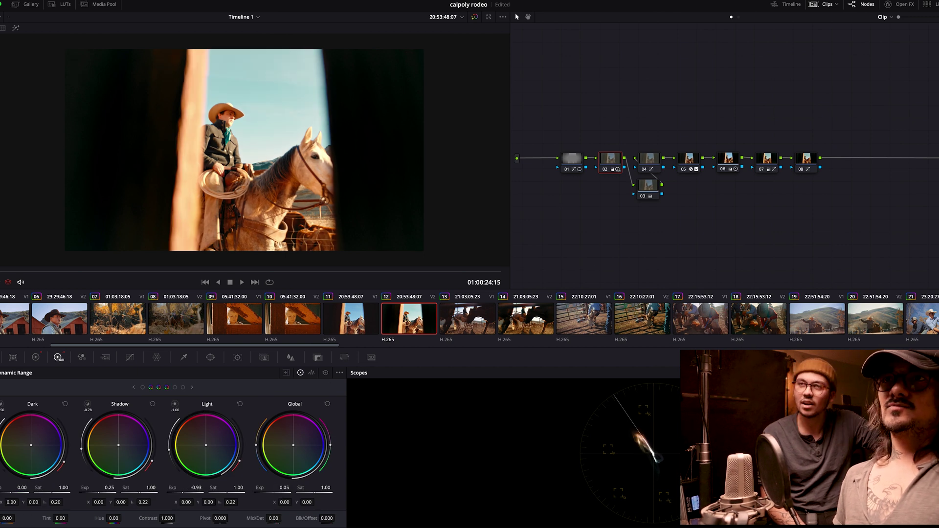
drag(284, 488, 269, 488)
key(ctrl+s)
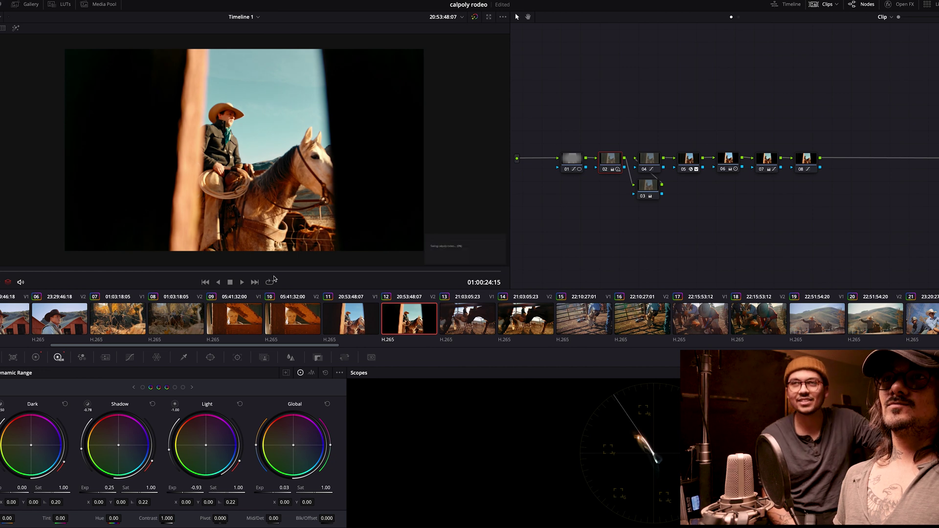
Step: Play back clip 12 and compare its new grade with clips 11 and 10
key(space)
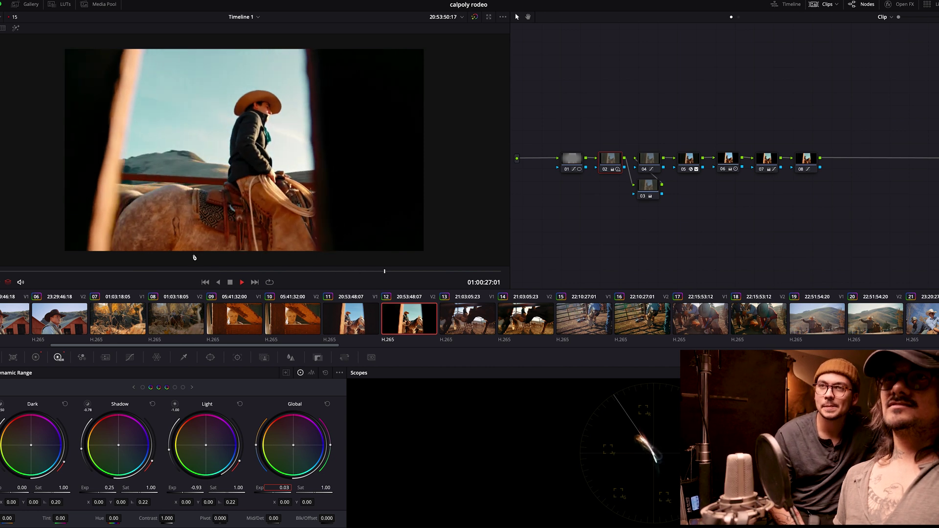
key(space)
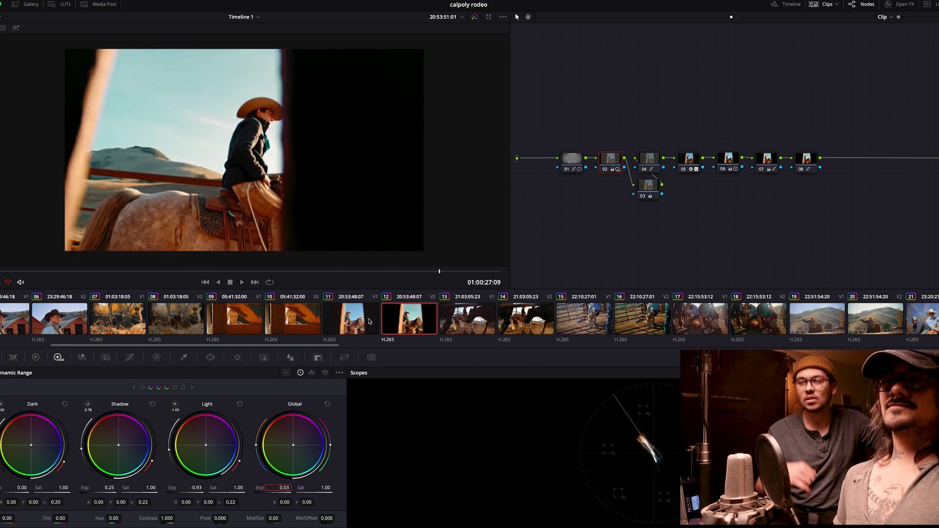
click(348, 326)
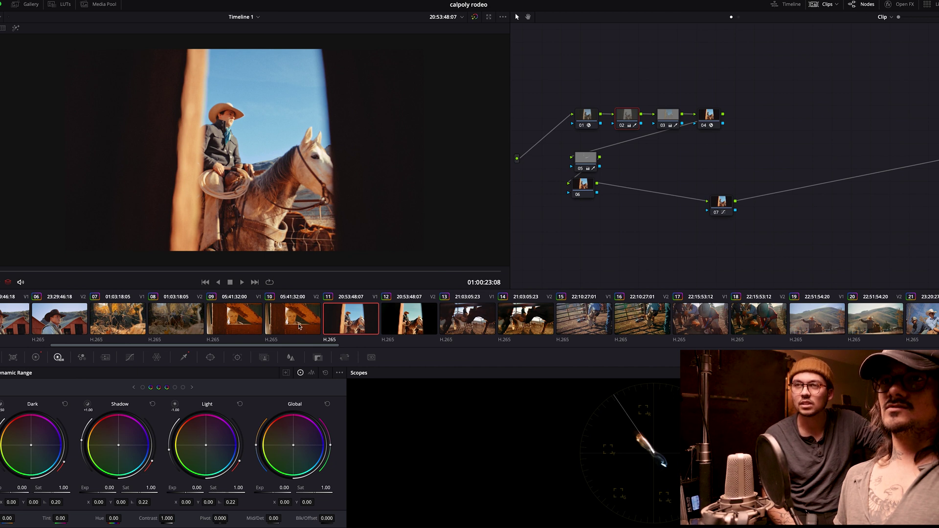
click(299, 322)
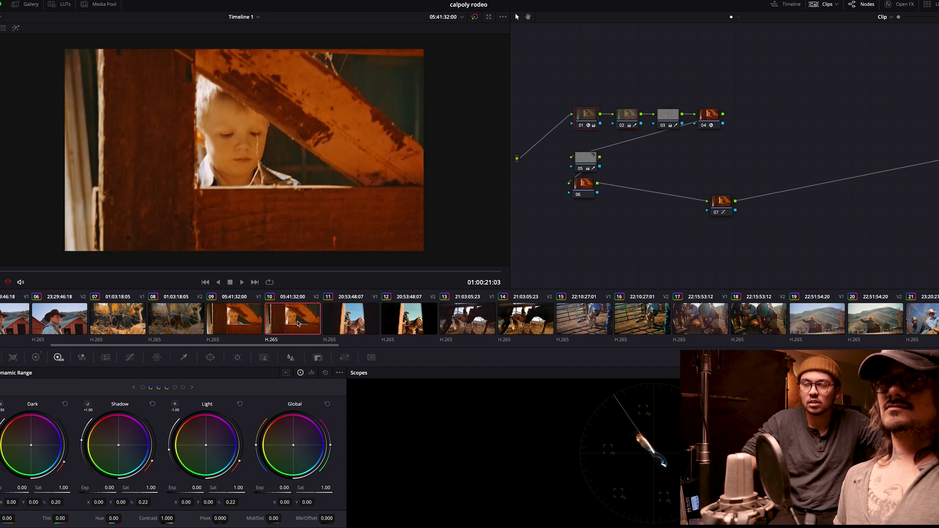
Step: Reset the Color Boost of clip 12's node 02 to 0.00
click(400, 324)
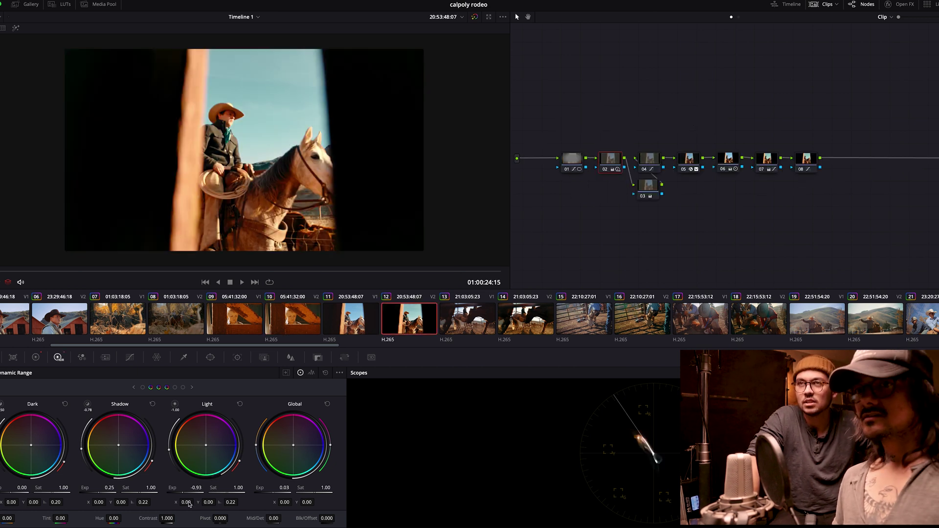
click(36, 358)
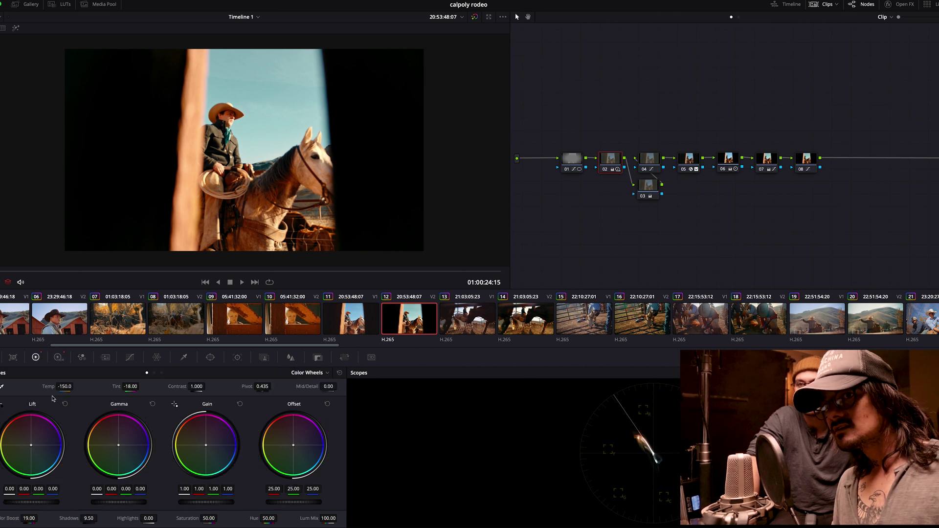
double_click(3, 519)
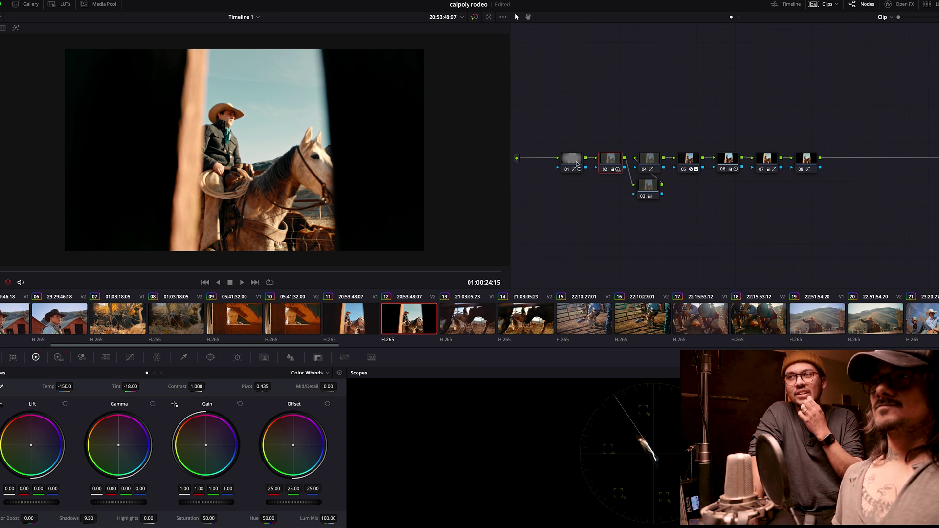
Step: Turn nodes 02, 03 and 04 of clip 12 off and back on to check what each contributes
click(603, 168)
click(603, 168)
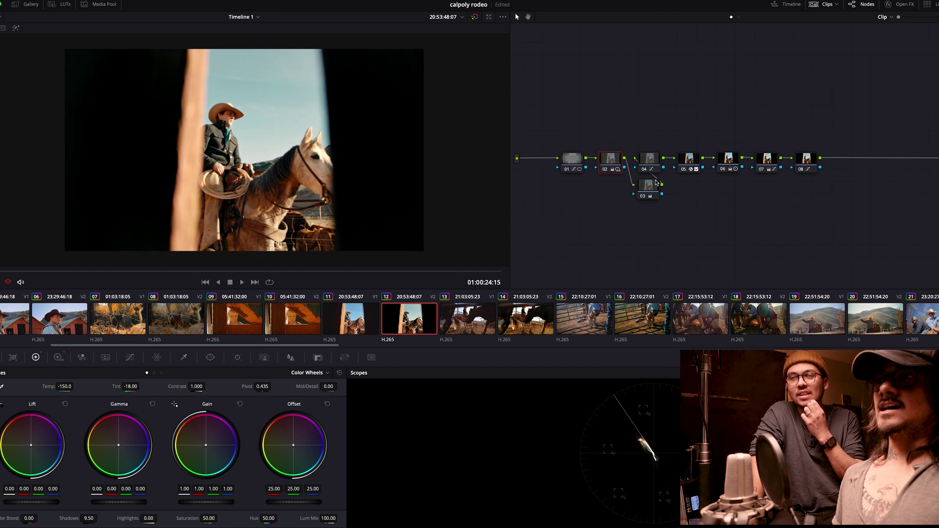
click(642, 196)
click(643, 195)
click(651, 162)
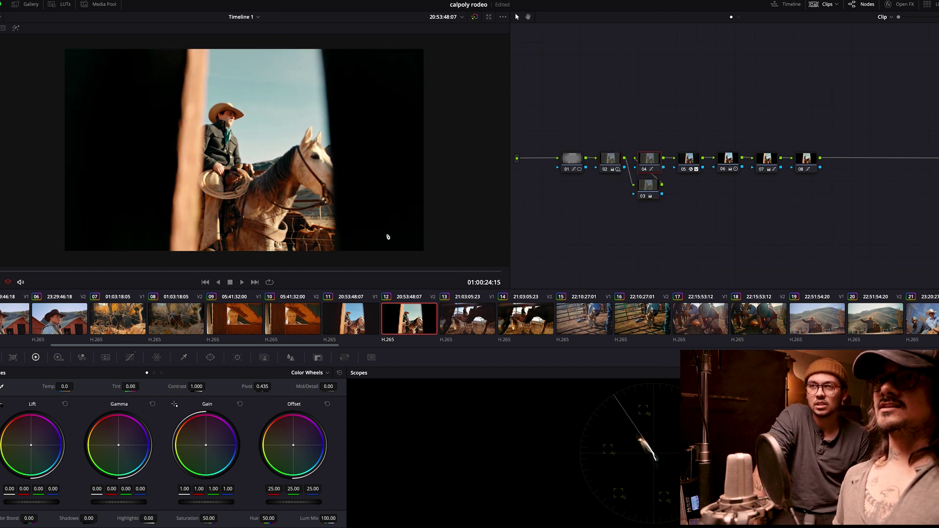
key(ctrl+d)
key(ctrl+d)
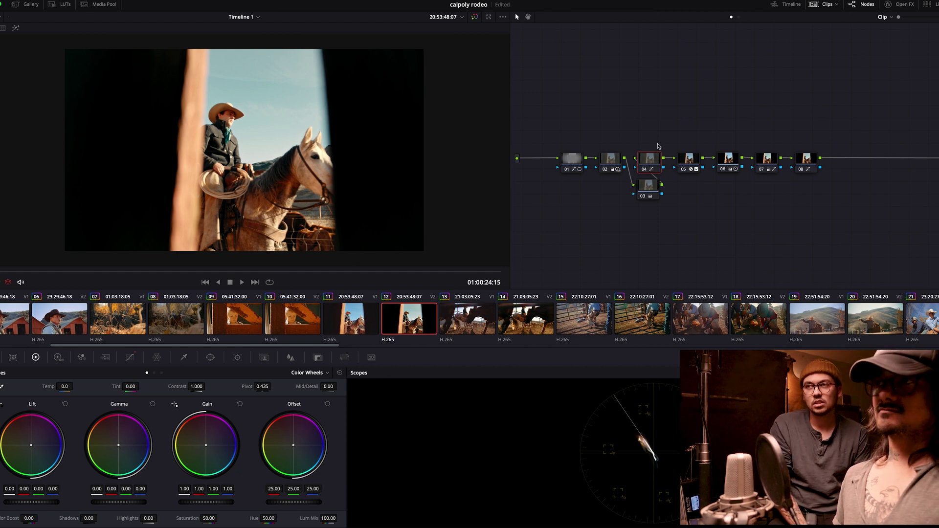
Step: Turn node 06 of clip 12 off and back on to check what it contributes to the grade
click(717, 161)
key(ctrl+d)
key(ctrl+d)
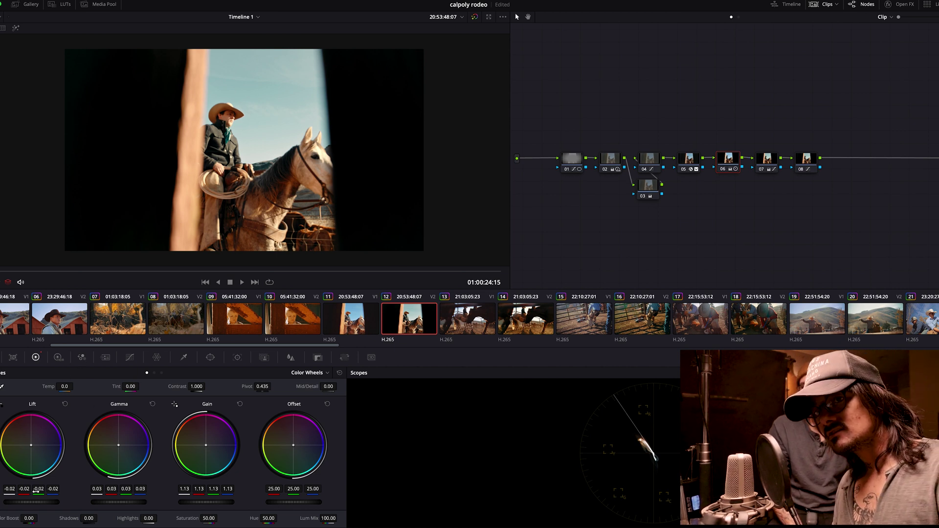
key(ctrl+d)
key(ctrl+d)
key(ctrl+d)
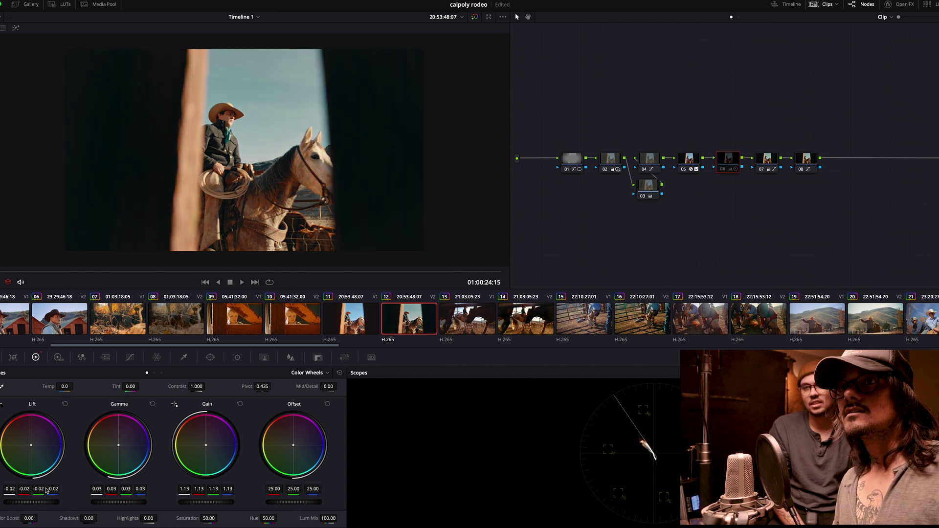
Step: In node 06, set Lift to -0.01, -0.02, -0.01, -0.00 and Gain to 1.13, 1.17, 1.13, 1.11, and go to clip 10
drag(13, 511, 22, 503)
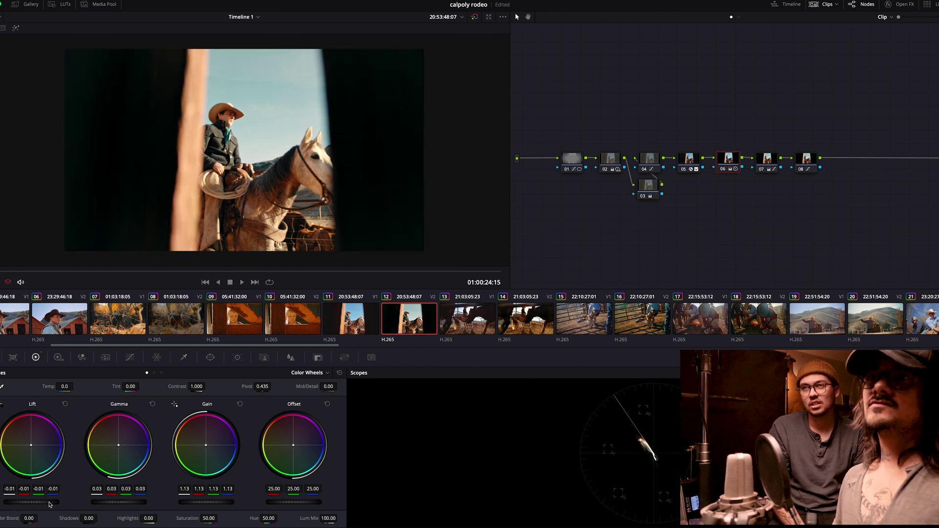
drag(31, 445, 31, 444)
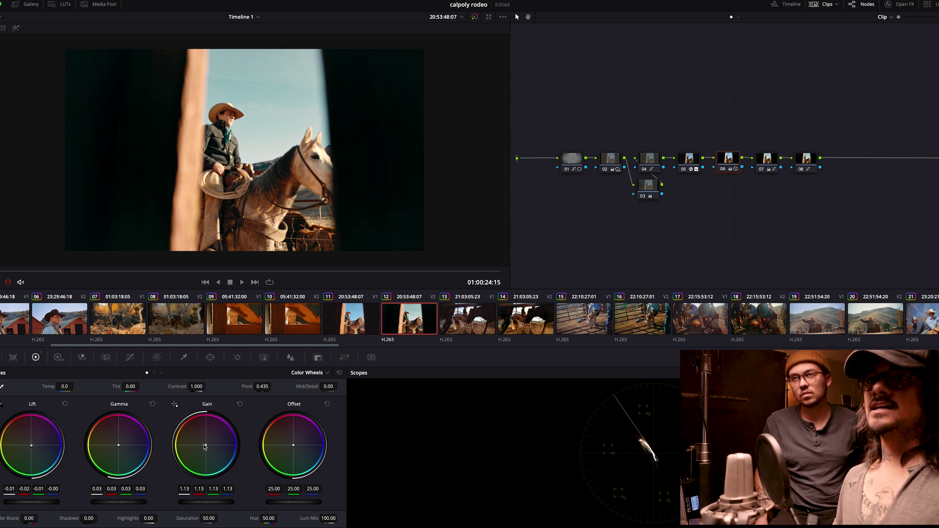
drag(204, 446, 206, 444)
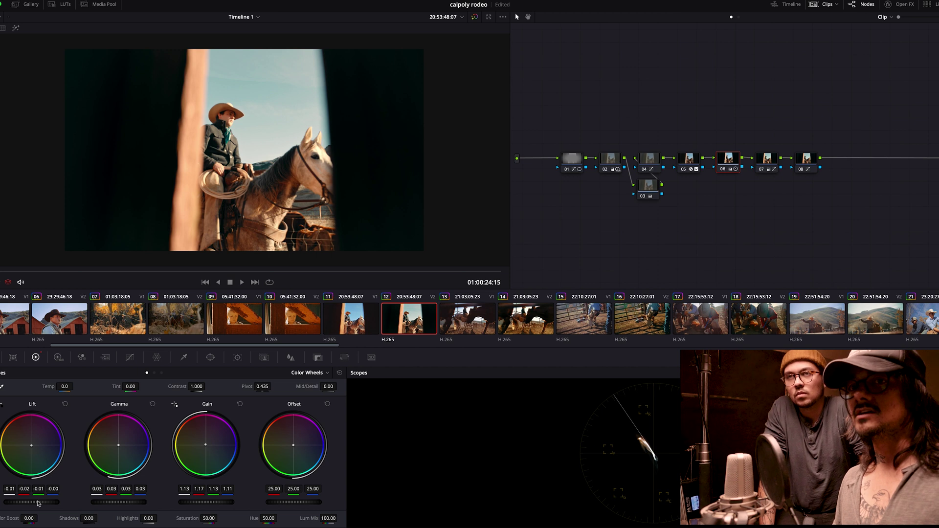
click(161, 373)
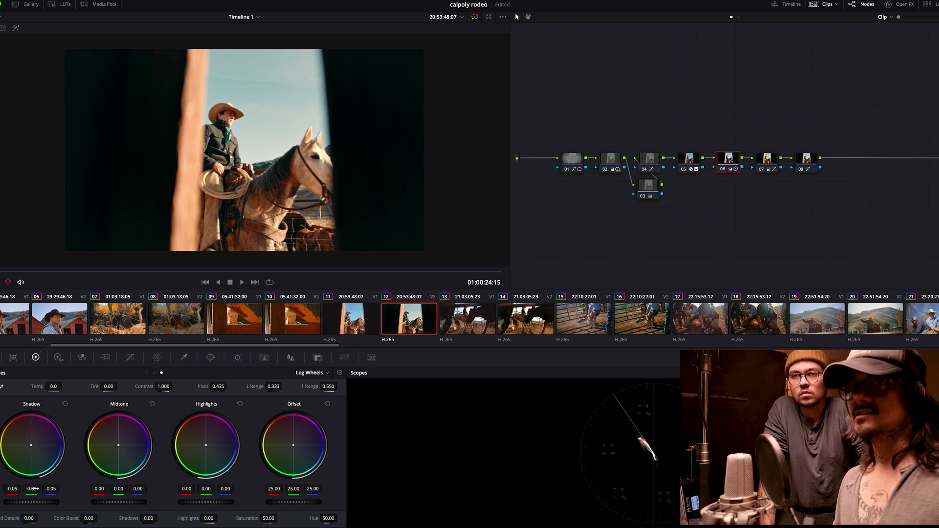
key(Up)
key(Up)
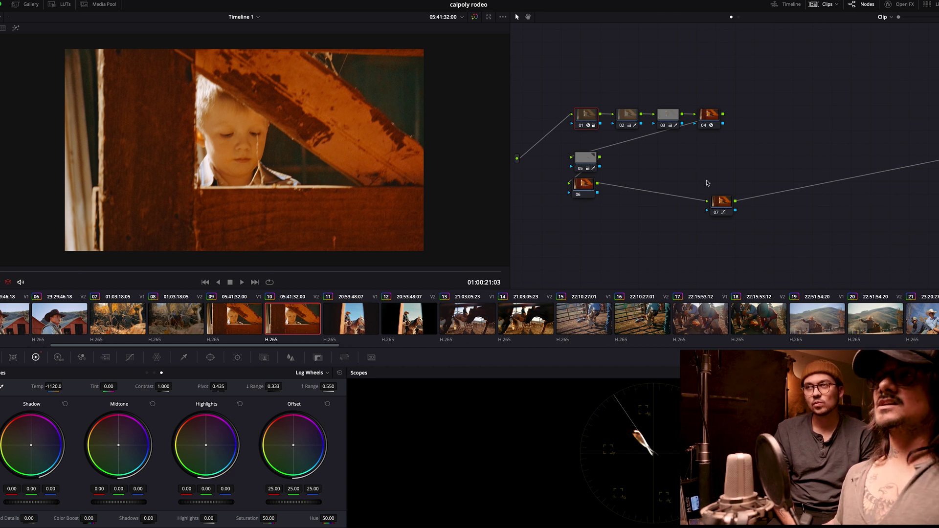
Step: Try a new serial node after clip 10's node 07 with Lift -0.06, Temp -340.0 and Tint -10.00
click(721, 199)
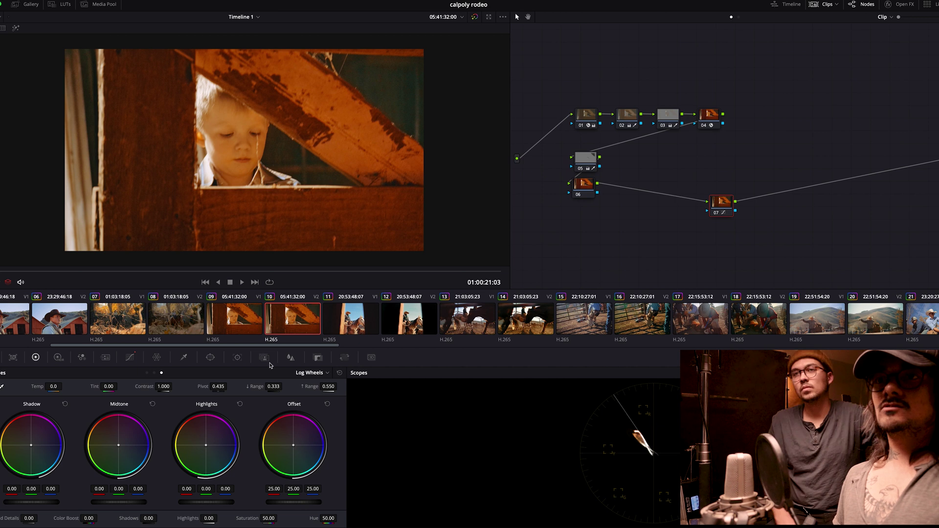
key(alt+s)
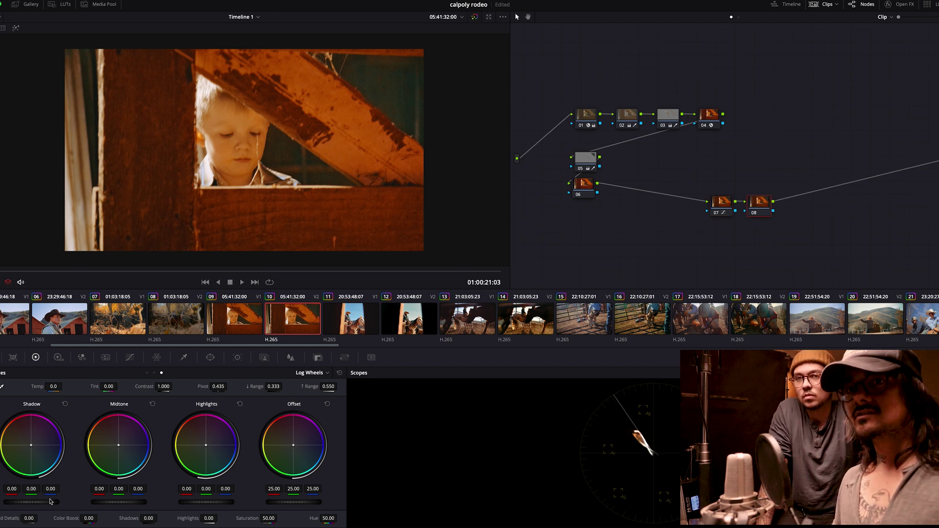
click(147, 373)
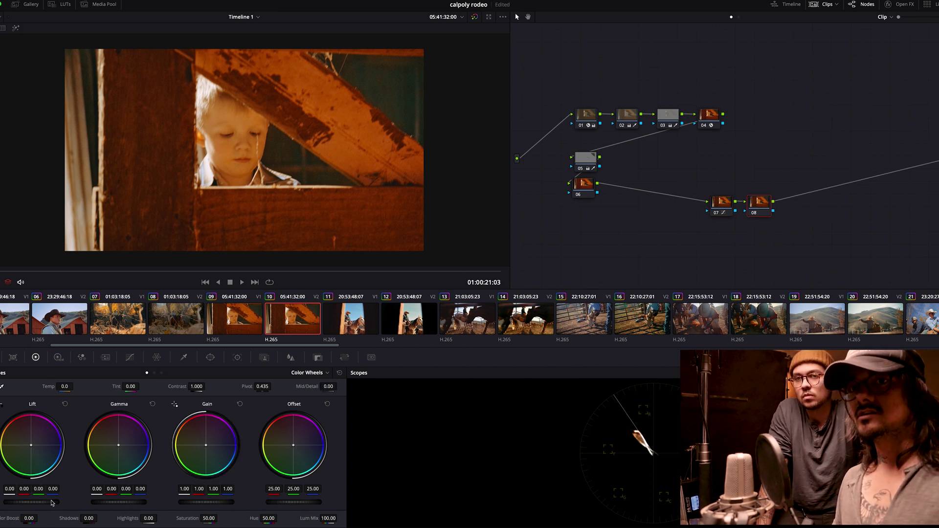
drag(32, 502, 25, 502)
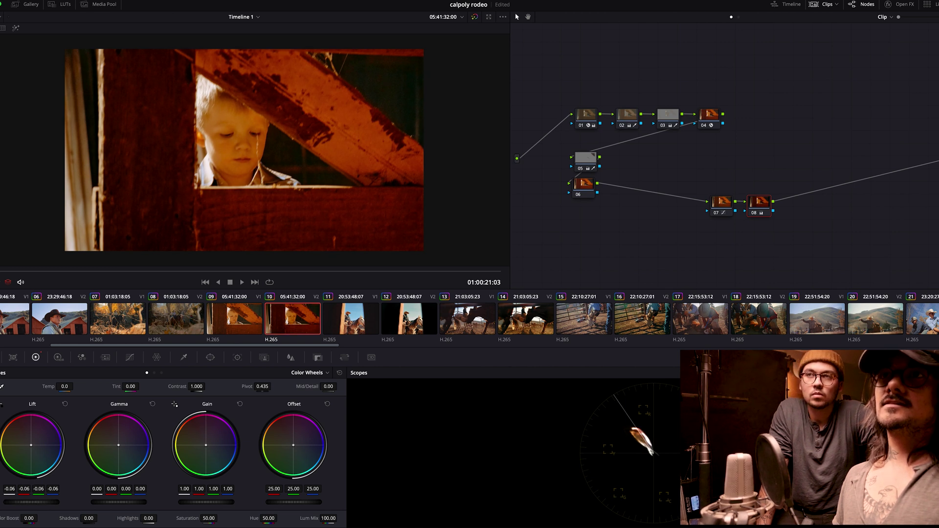
drag(130, 386, 49, 386)
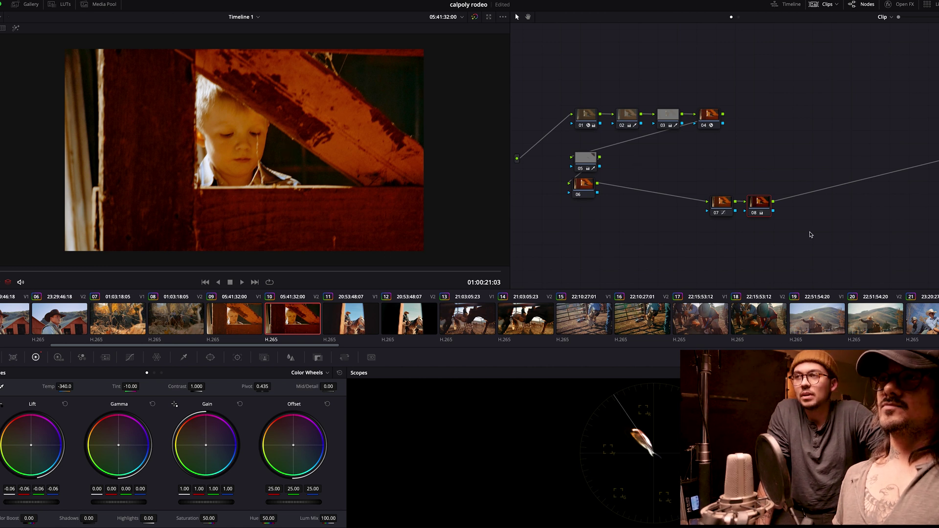
Step: Delete all of clip 10's nodes and start a fresh tree with two serial nodes
drag(806, 237, 577, 93)
key(Delete)
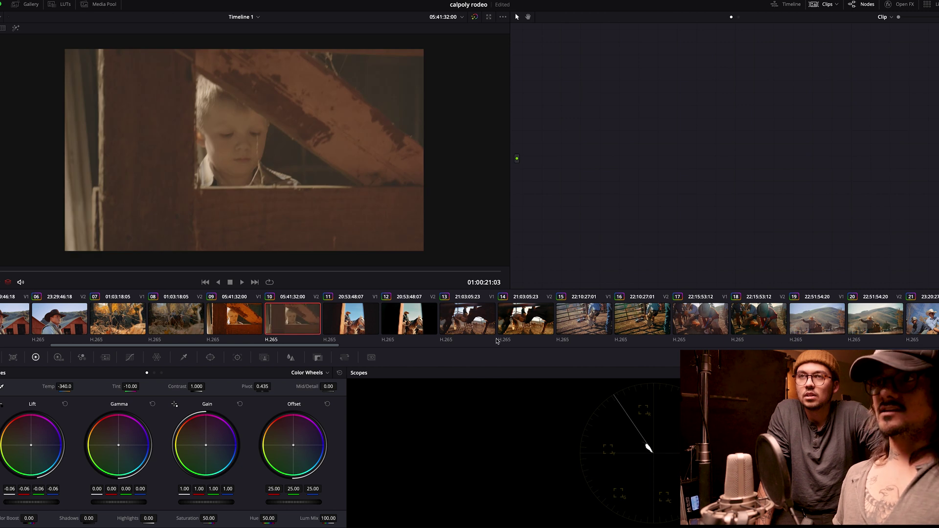
key(alt+s)
key(alt+s)
Step: Apply FilmConvert Nitrate to node 02 of clip 10 and choose its camera profile
click(900, 4)
drag(855, 172, 629, 99)
click(876, 51)
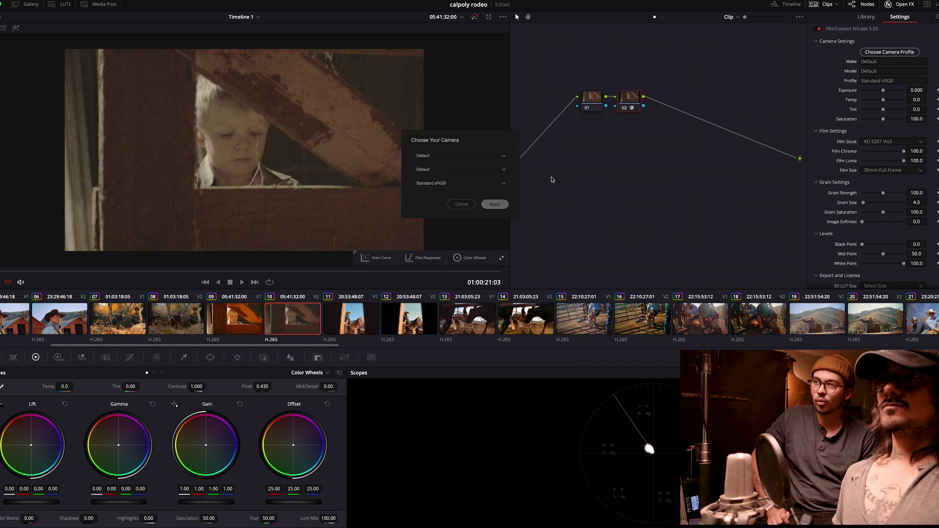
click(479, 158)
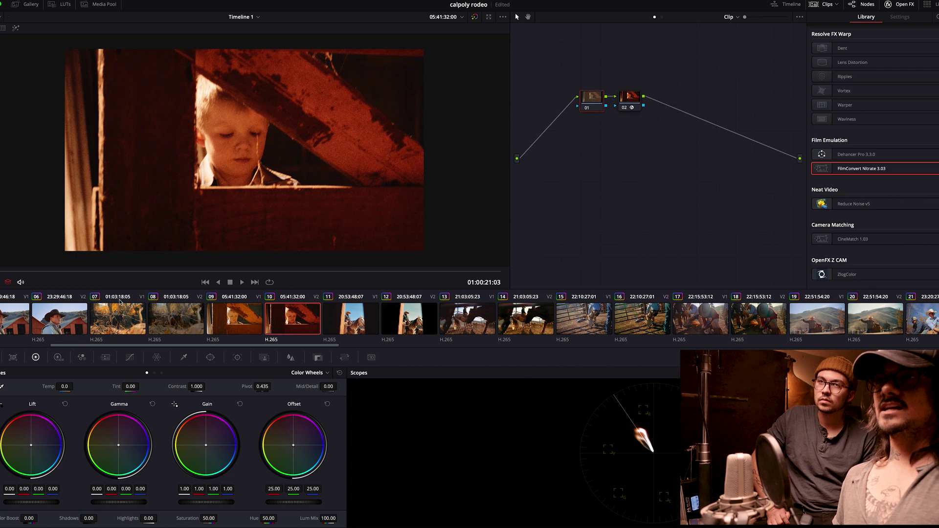
Step: Set node 01's HDR Temp to about -305.6, Tint to -9.60 and Light exposure to -0.37, and reduce the grain strength in node 02's FilmConvert
click(58, 357)
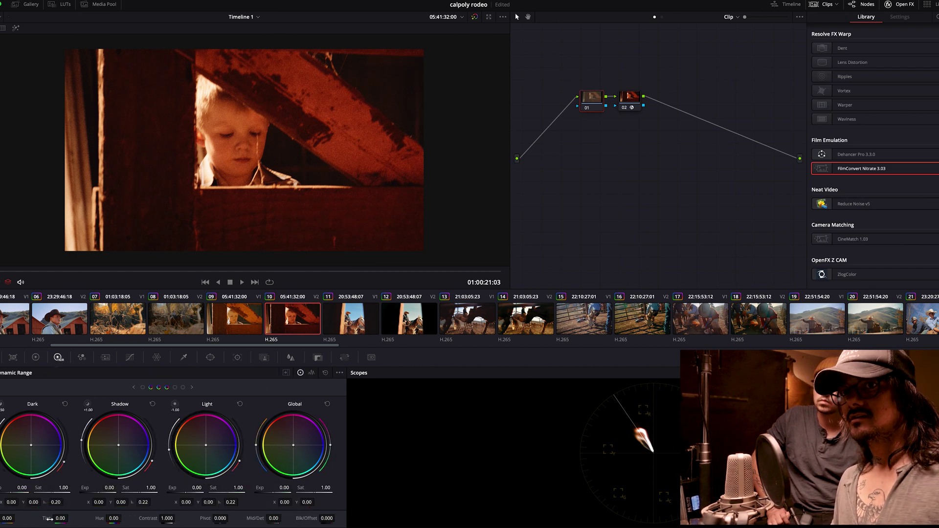
drag(60, 519, 9, 518)
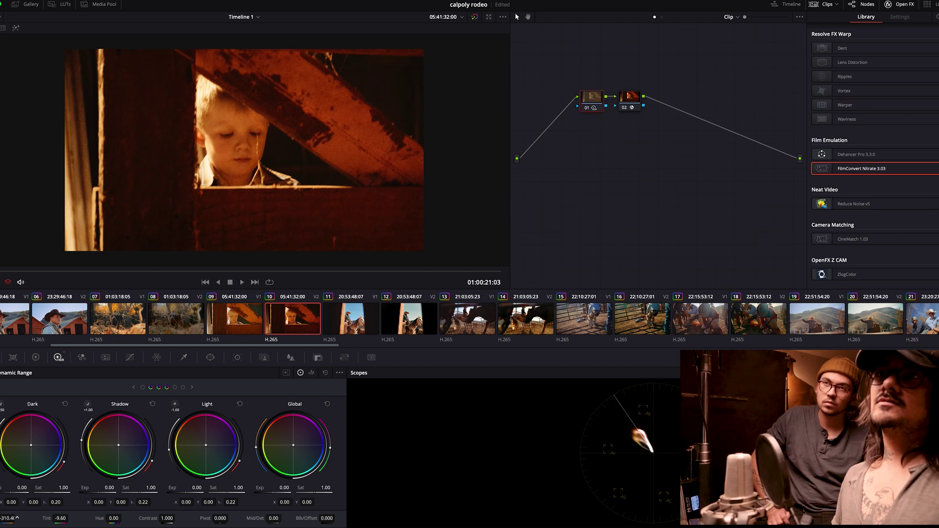
click(631, 100)
drag(883, 191, 851, 193)
click(593, 98)
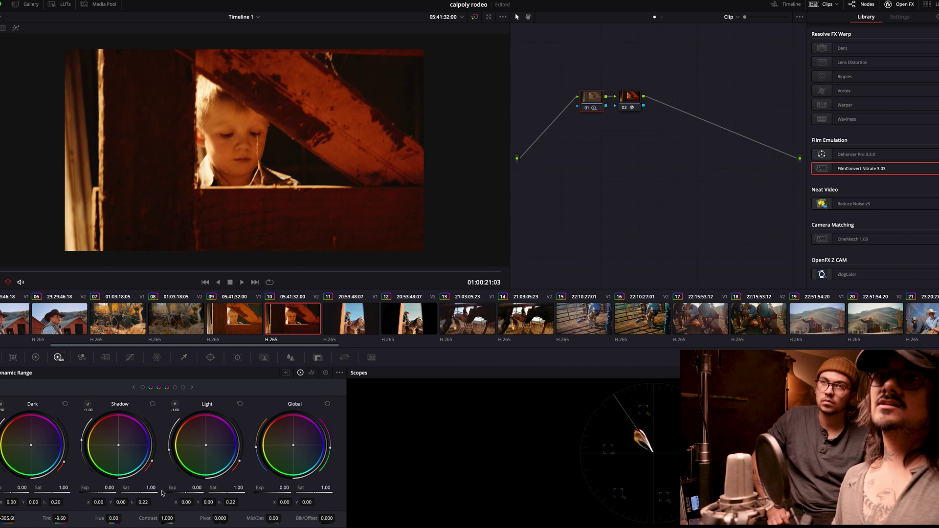
drag(196, 488, 186, 487)
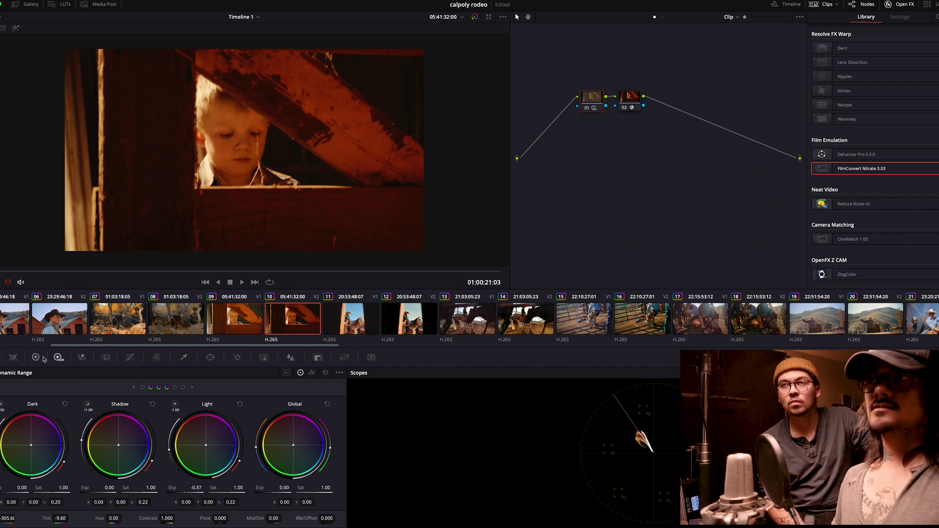
Step: Add serial node 03 and balance its Lift to -0.03, 0.01, 0.01 and Gamma to 0.03, -0.01, -0.00 in red, green and blue
click(629, 98)
key(alt+s)
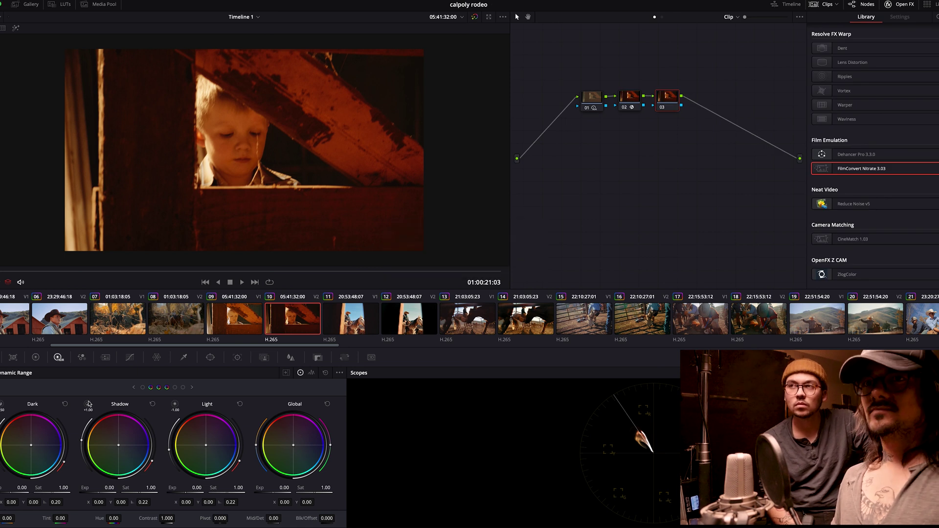
click(142, 387)
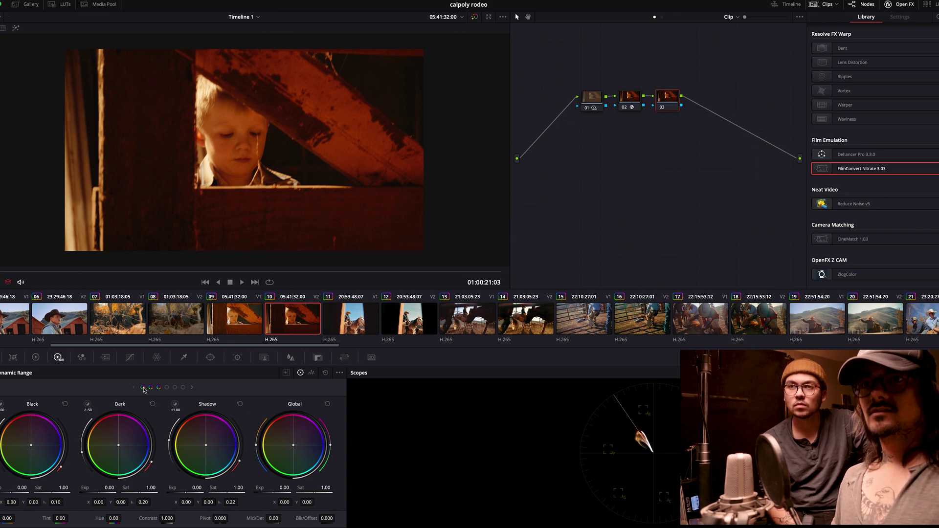
click(36, 357)
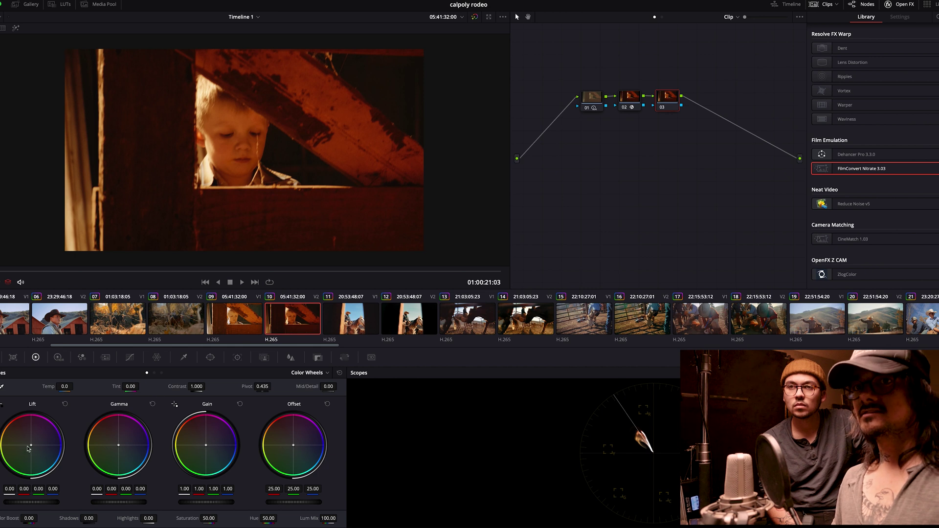
drag(31, 445, 32, 446)
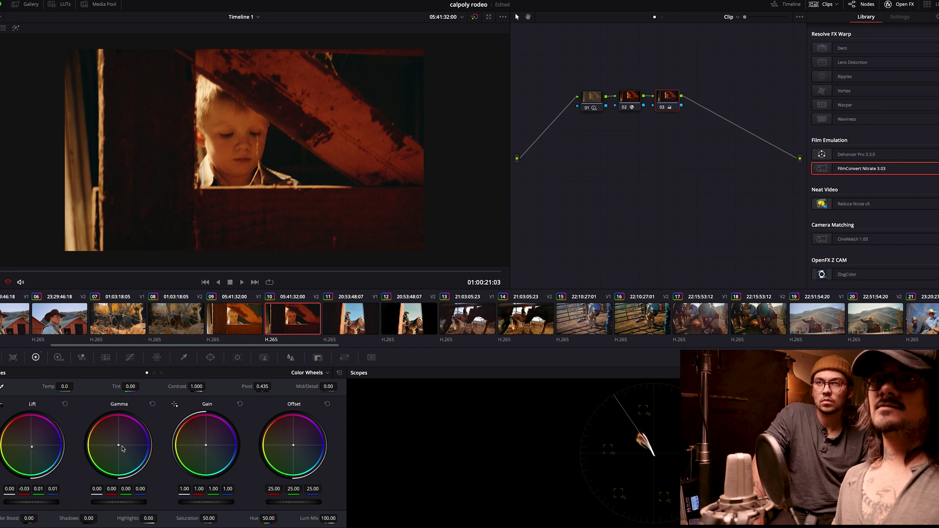
drag(121, 448, 121, 446)
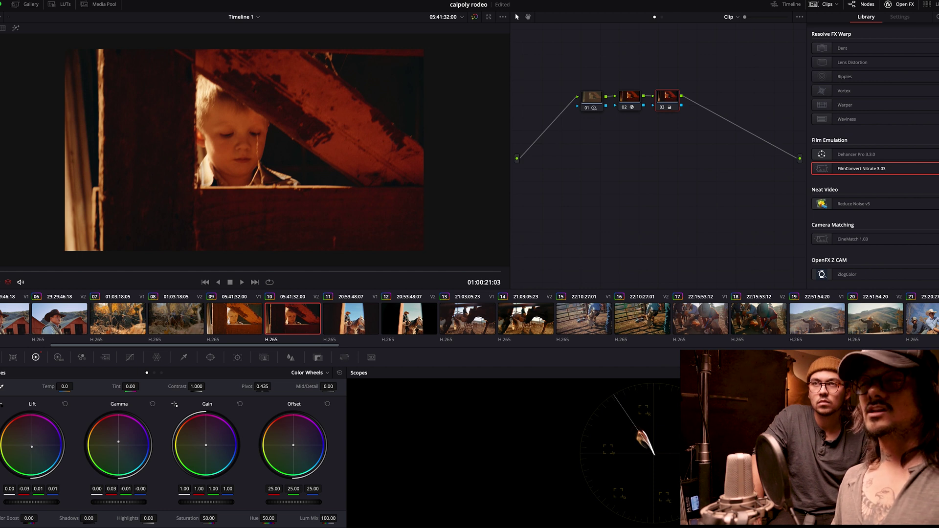
Step: In node 03, set RGB Gain to 0.90, 1.02, 1.09, Gamma to 0.02, -0.02, -0.02 and Log Shadow to -0.06, 0.01, 0.01
drag(31, 447, 32, 446)
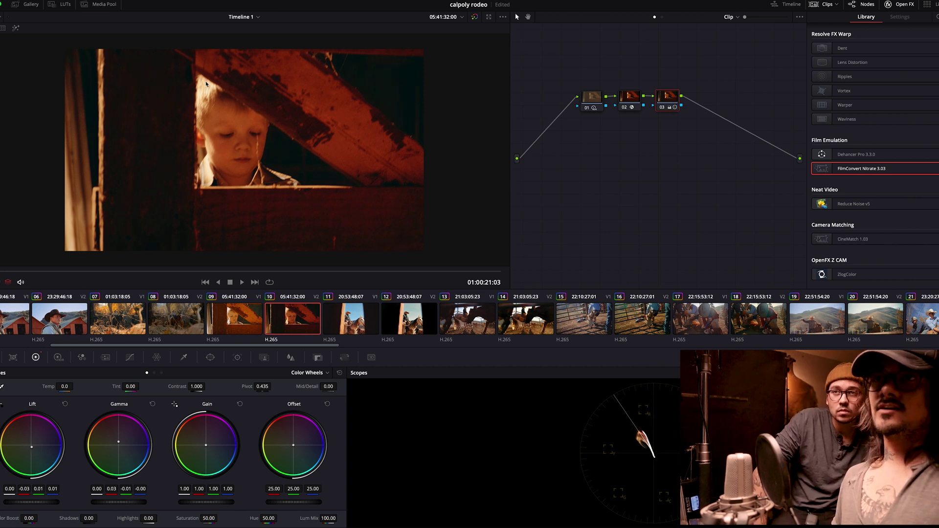
drag(206, 447, 207, 446)
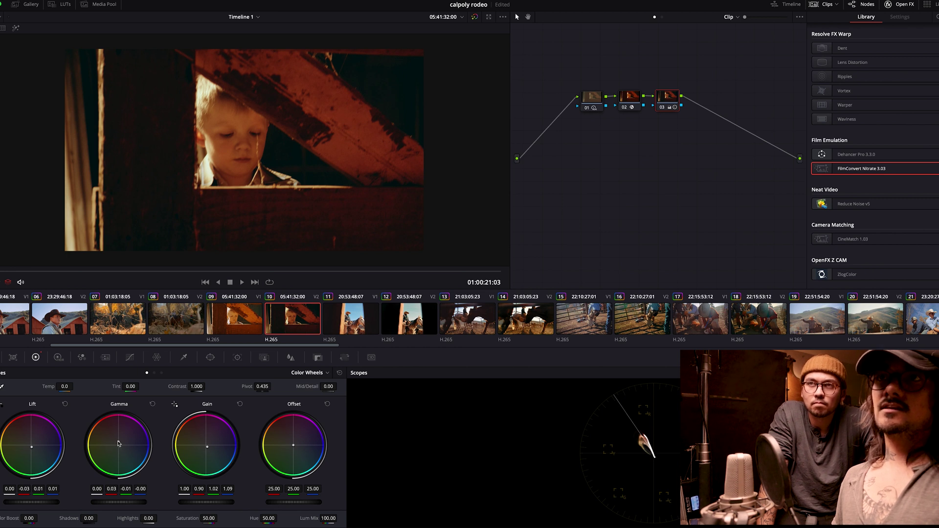
drag(118, 442, 117, 441)
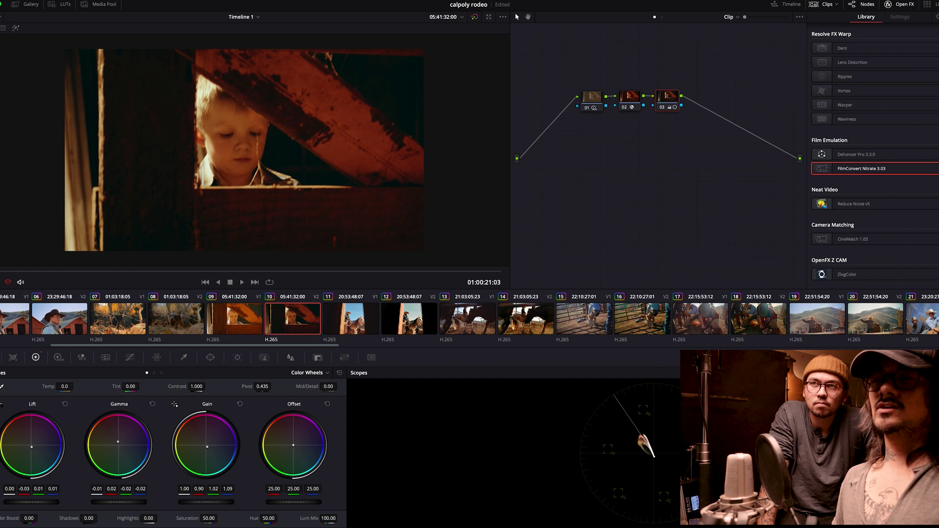
click(162, 373)
drag(42, 502, 38, 502)
click(64, 404)
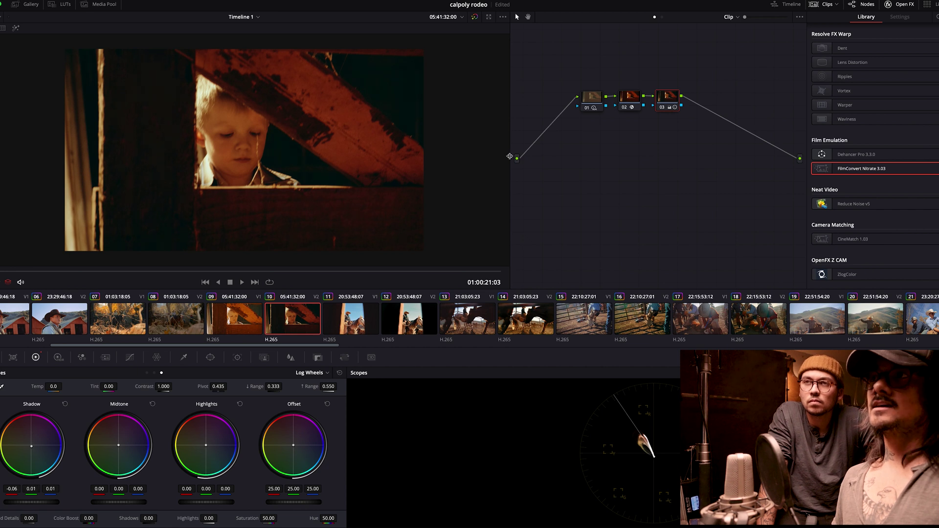
Step: Add serial node 04 and place three control points on its custom curve, in the shadows, lower midtones and midtones
key(alt+s)
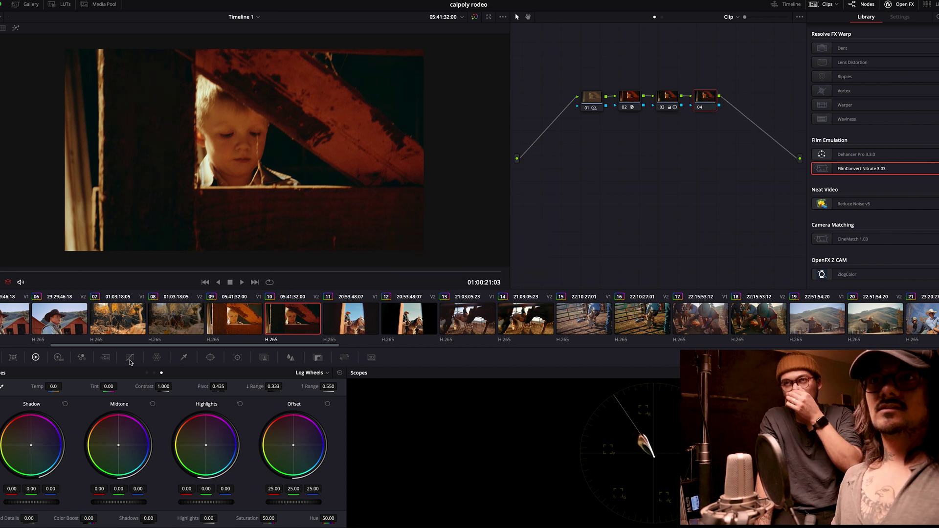
click(129, 357)
click(38, 494)
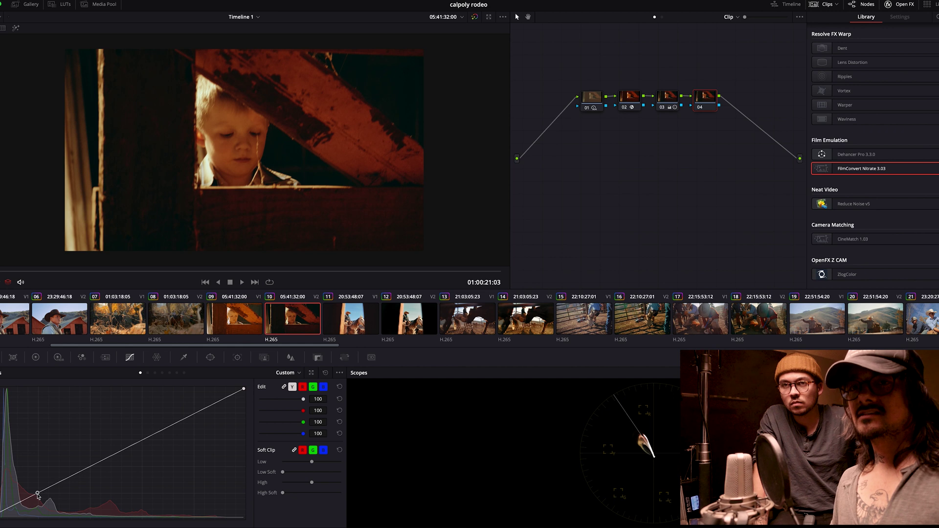
click(91, 465)
click(141, 441)
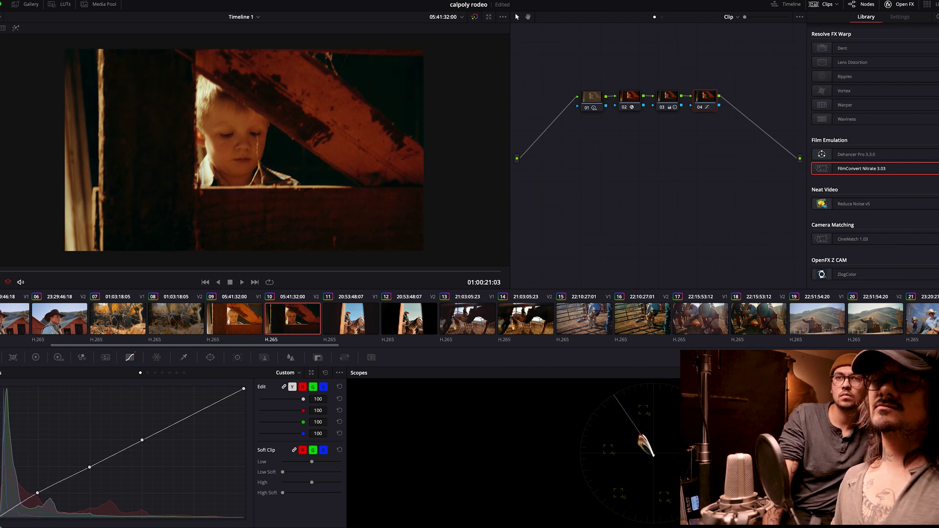
Step: Tint node 04's Log Shadow toward teal with red -0.05, green 0.01 and blue 0.02
click(56, 357)
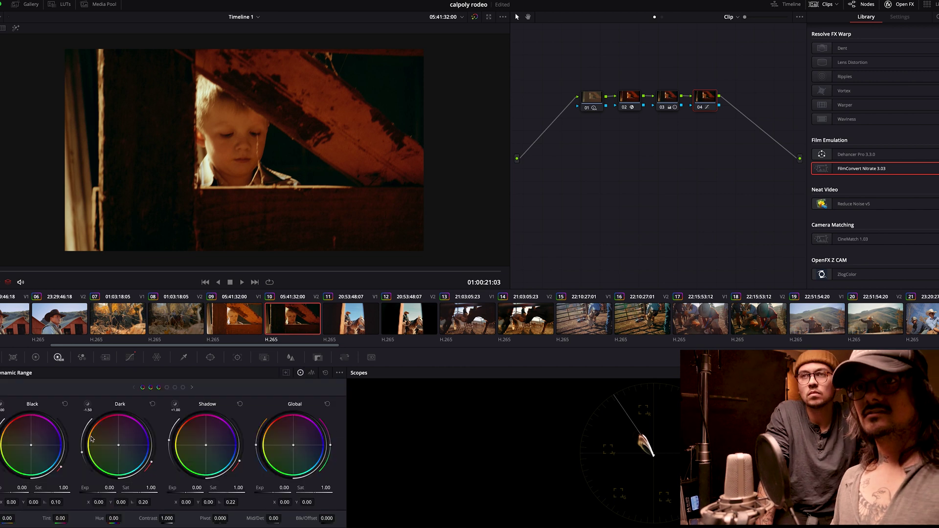
click(37, 357)
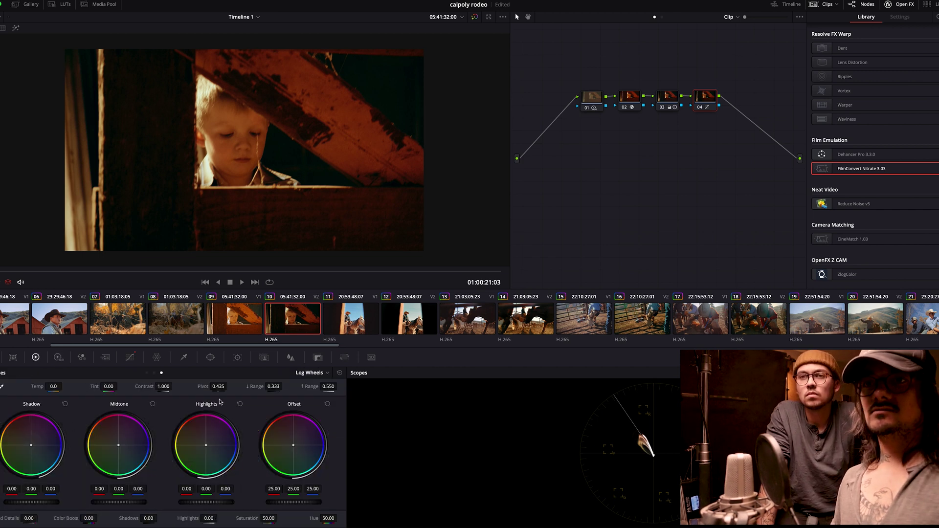
drag(31, 445, 32, 447)
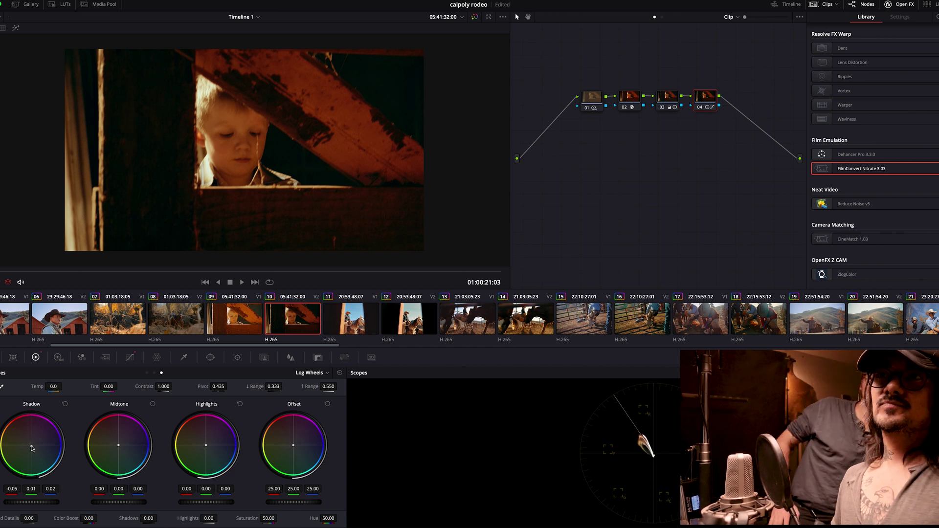
Step: Set node 01's contrast to 0.920 in its HDR grade
click(595, 104)
click(57, 357)
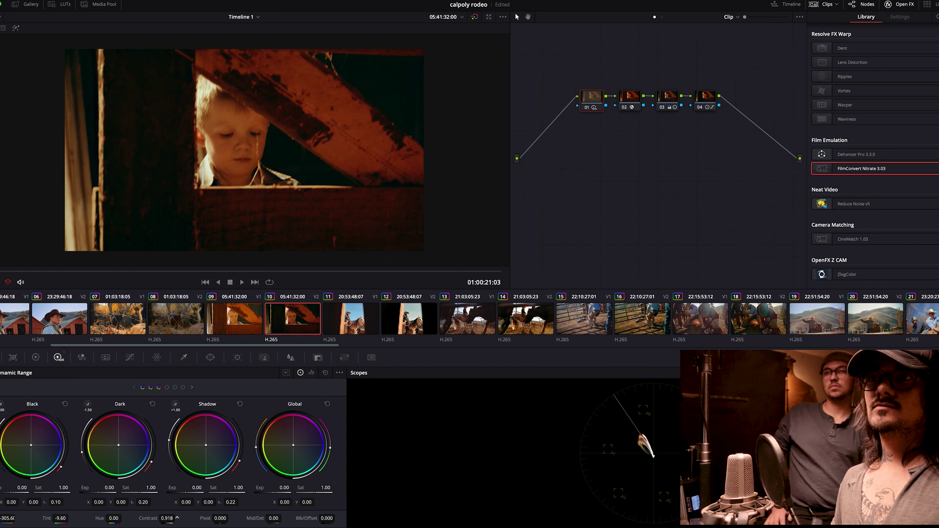
drag(167, 518, 168, 517)
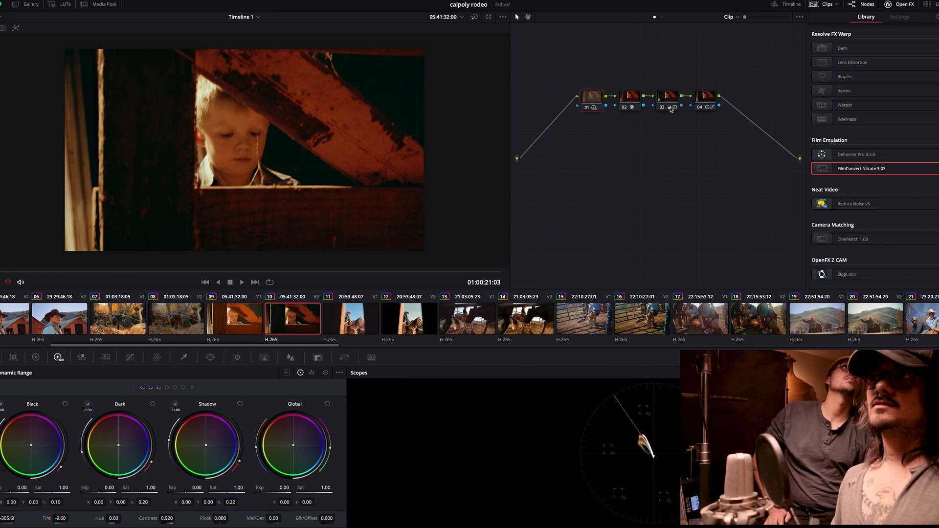
Step: Add serial node 05 after node 04 and set its Log Shadow to red -0.15, green 0.04 and blue 0.01
click(704, 93)
key(alt+s)
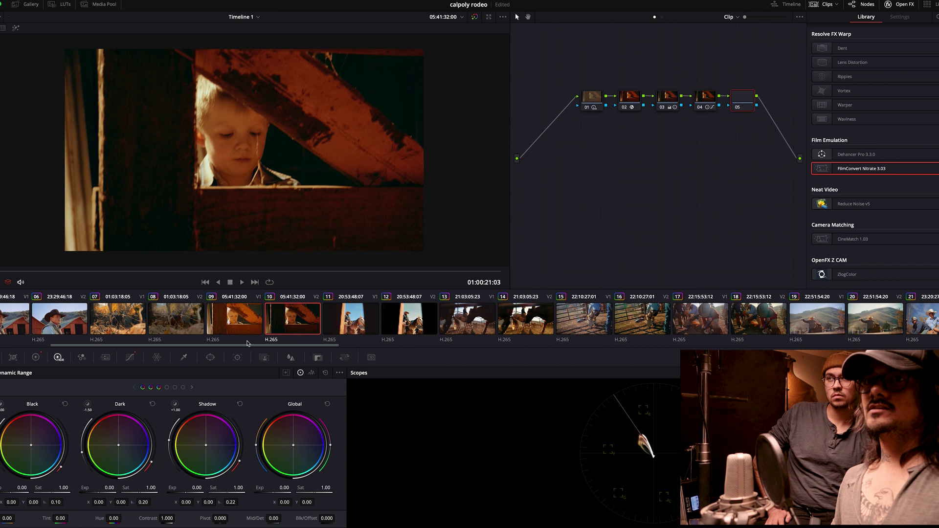
click(35, 357)
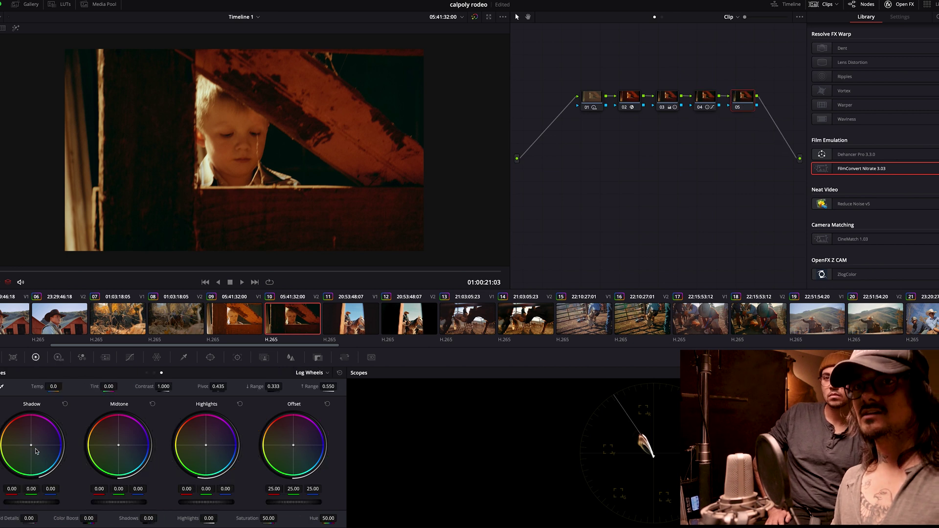
drag(31, 445, 31, 449)
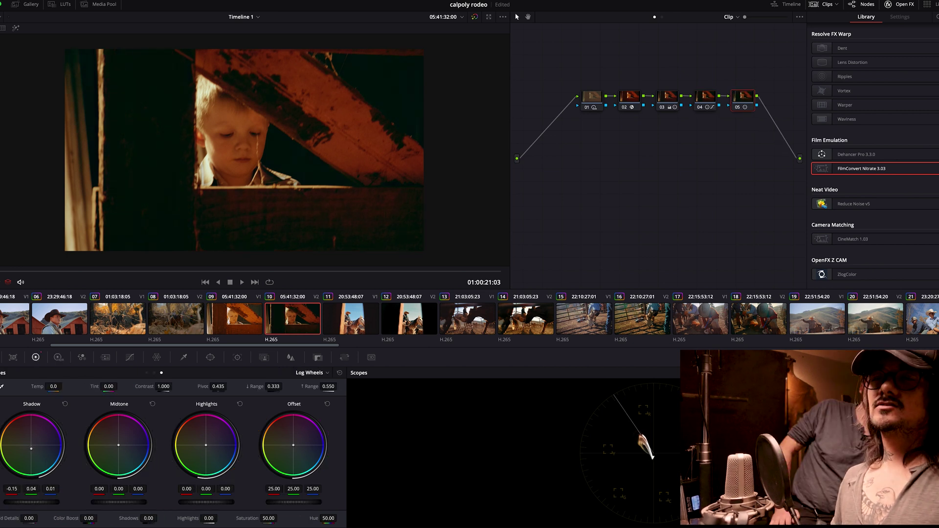
Step: Add serial node 06 and drop its Sat Vs Sat curve to output 0.00 at zero saturation, with one anchor at input 0.06, output 1.00
key(alt+s)
click(129, 357)
click(177, 372)
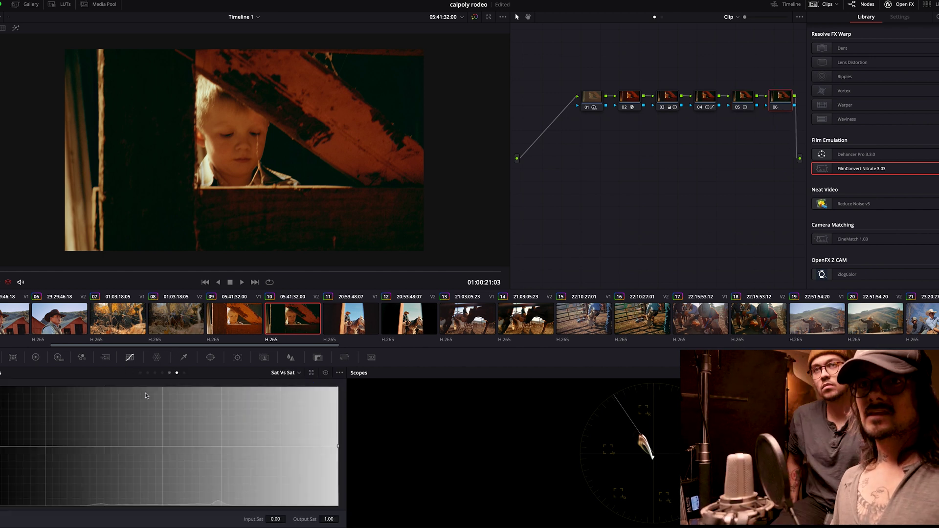
click(13, 447)
drag(1, 445, 1, 451)
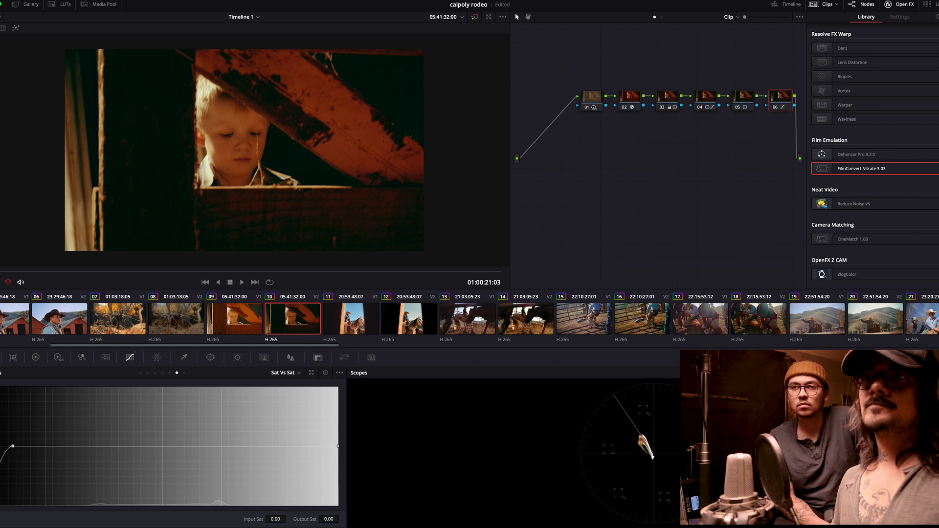
click(28, 447)
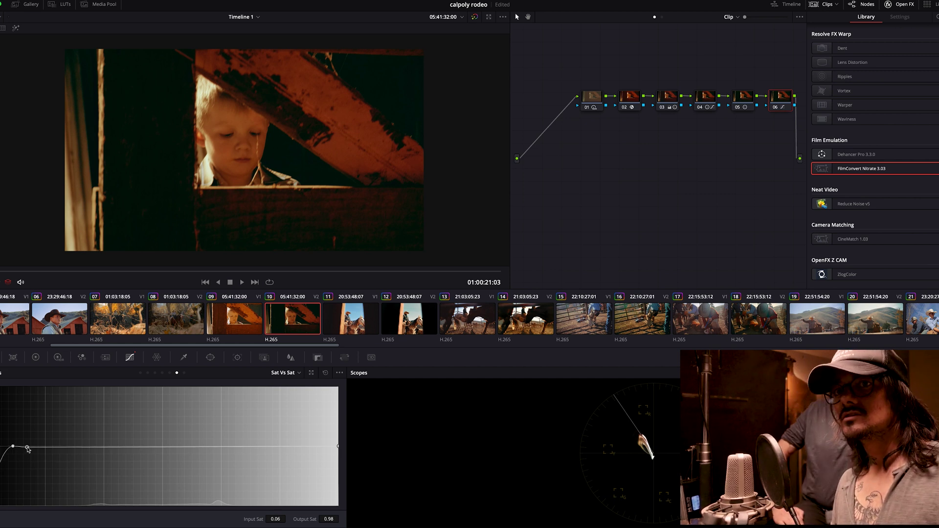
click(26, 446)
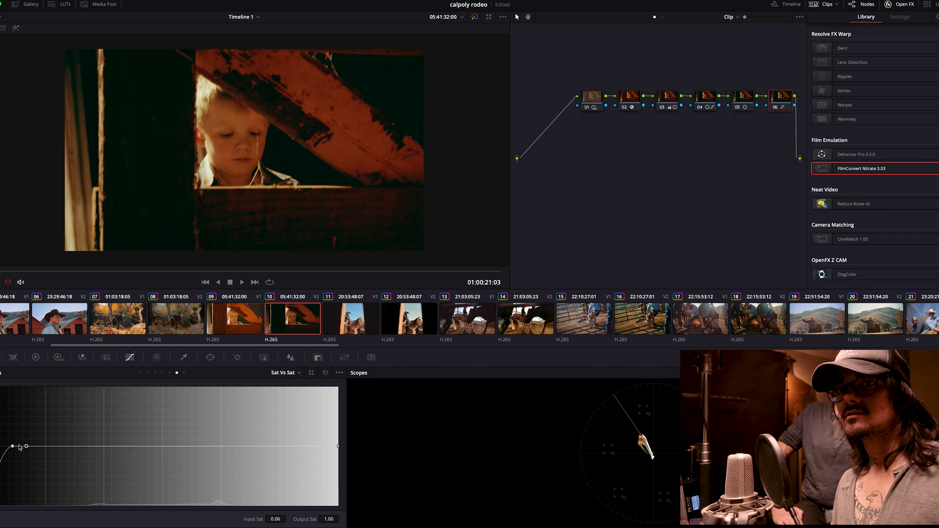
right_click(13, 446)
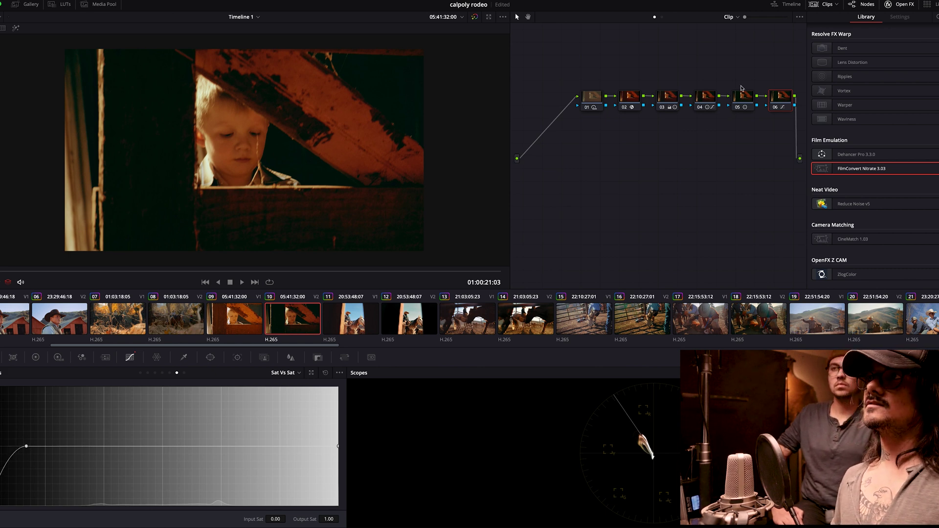
Step: Lower FilmConvert Nitrate's Grain Strength in node 02 to 58.7
click(711, 97)
click(629, 97)
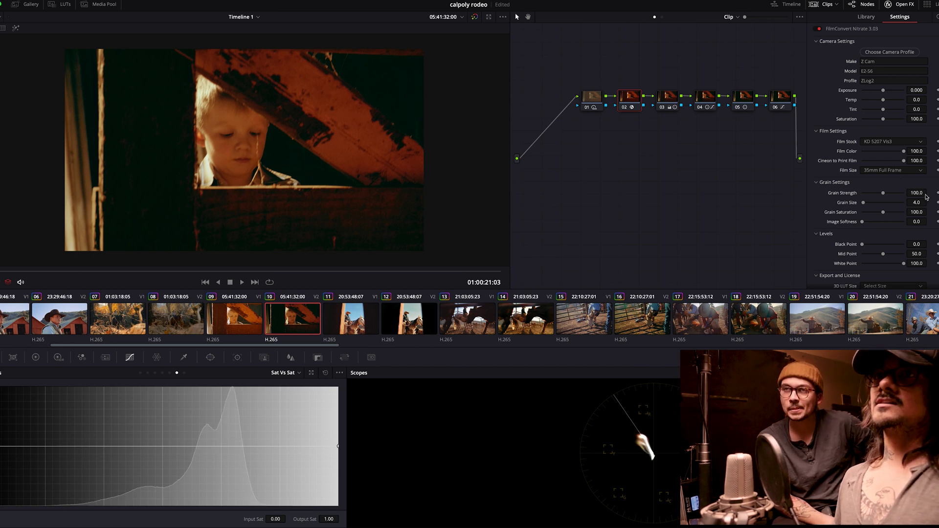
click(874, 194)
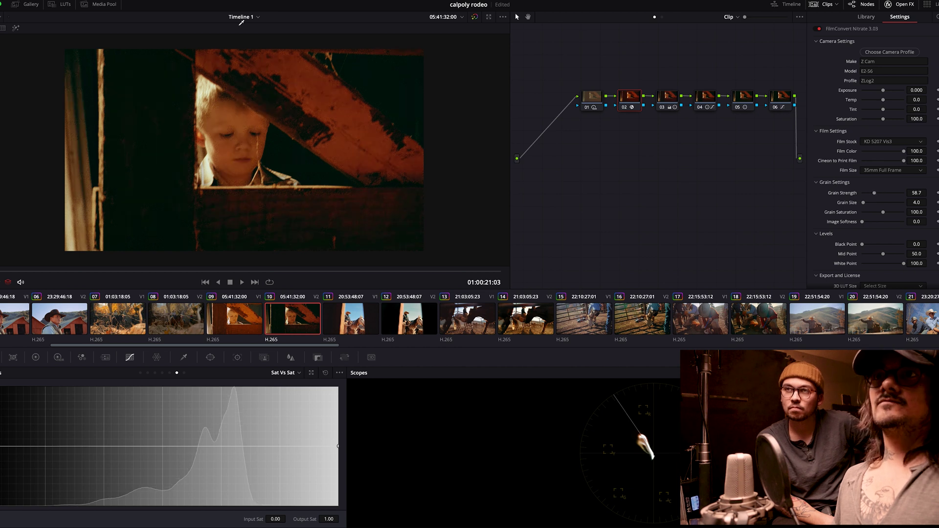
Step: Apply widescreen letterbox output blanking to the timeline
click(100, 0)
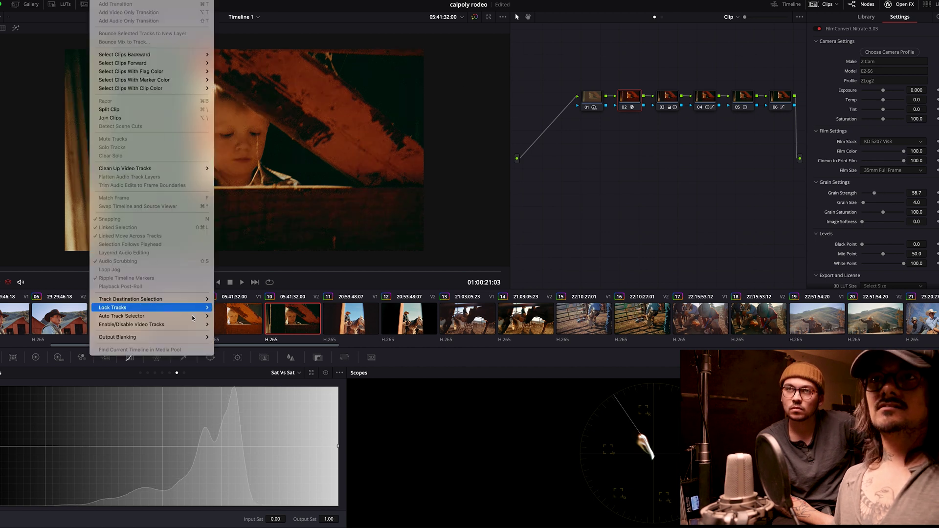
mouse_move(183, 336)
click(223, 379)
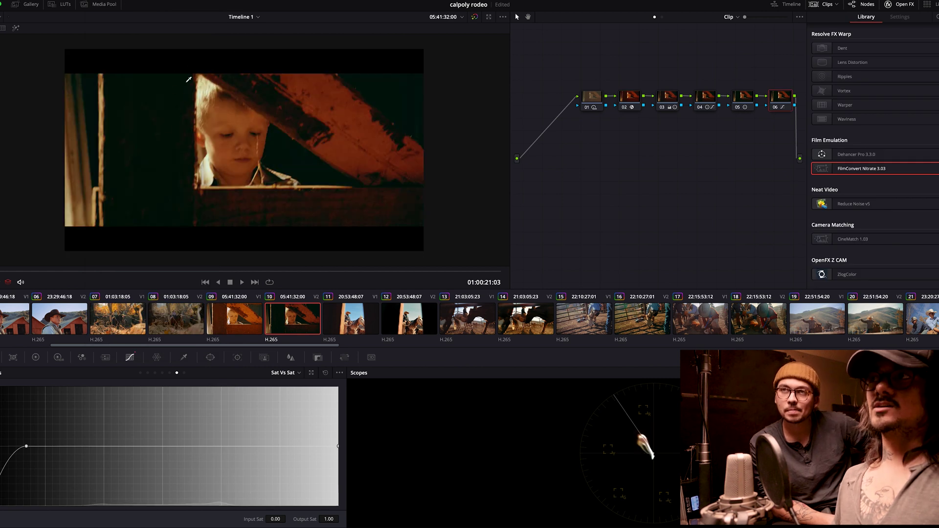
Step: On node 04's custom curve, remove the shadow point, shift the black point inward to deepen blacks and add a new point low in the shadows
click(705, 98)
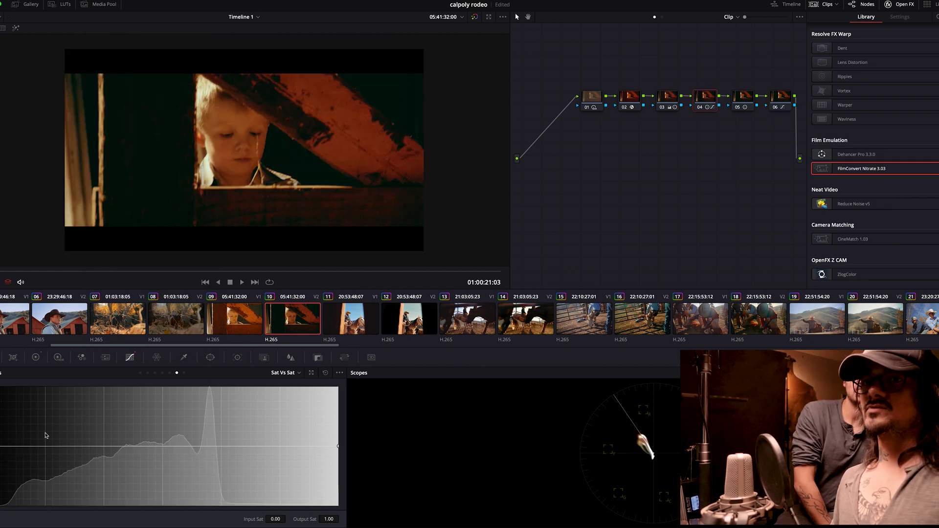
click(141, 373)
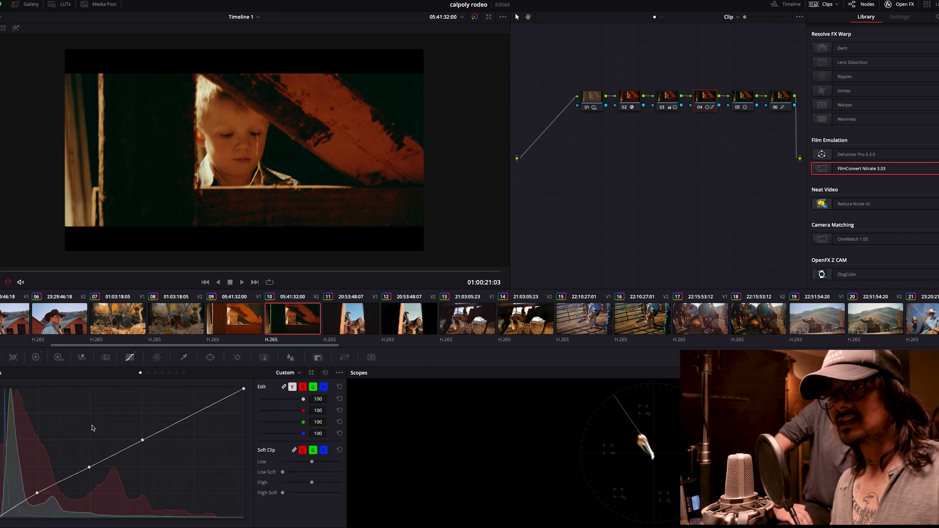
right_click(37, 494)
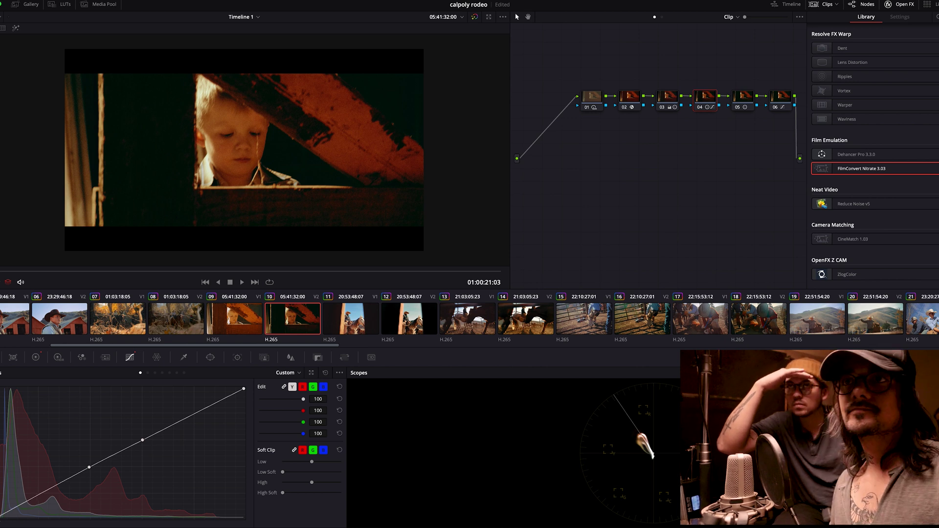
drag(2, 522, 10, 525)
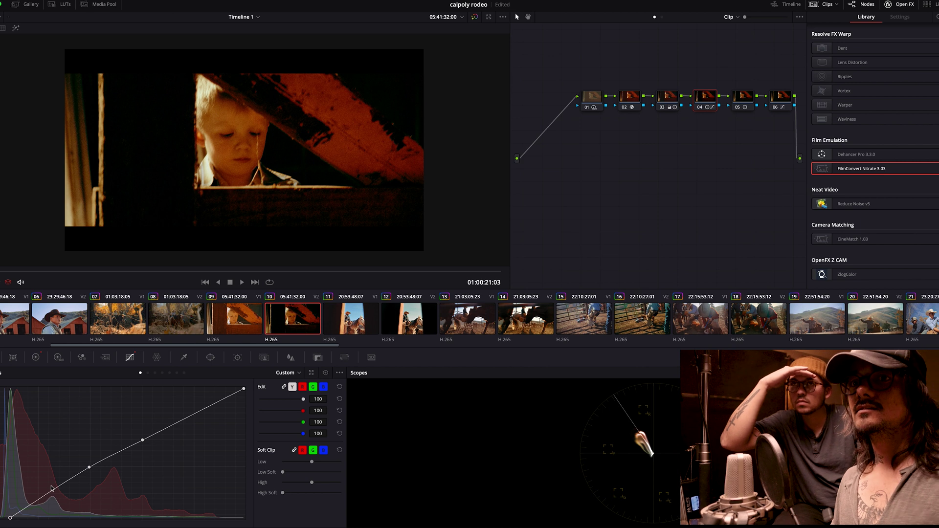
drag(34, 502, 34, 499)
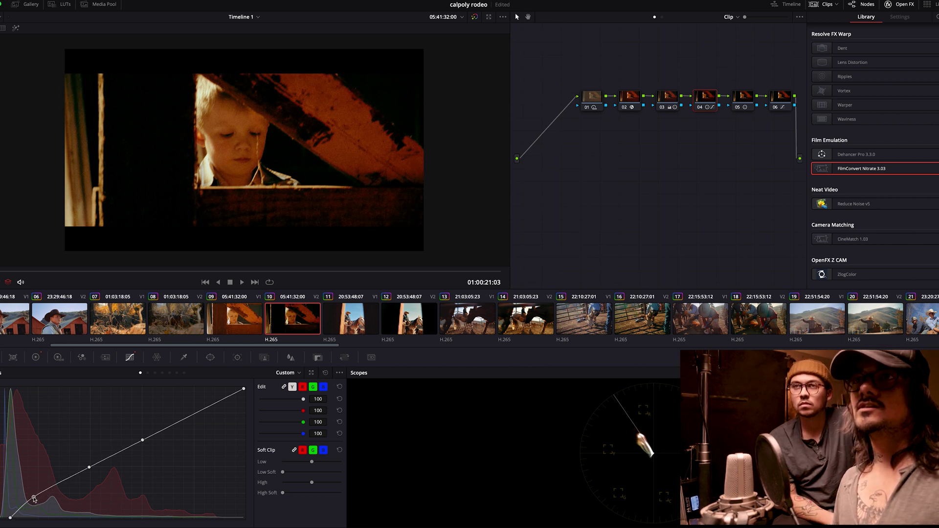
Step: Try an exposure of 0.76 on the HDR Dark zone of node 01
click(585, 97)
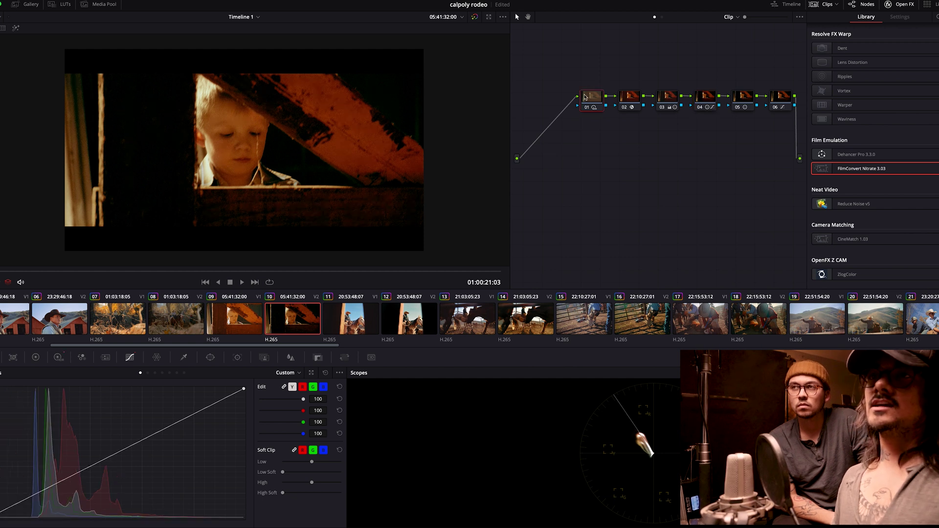
click(58, 357)
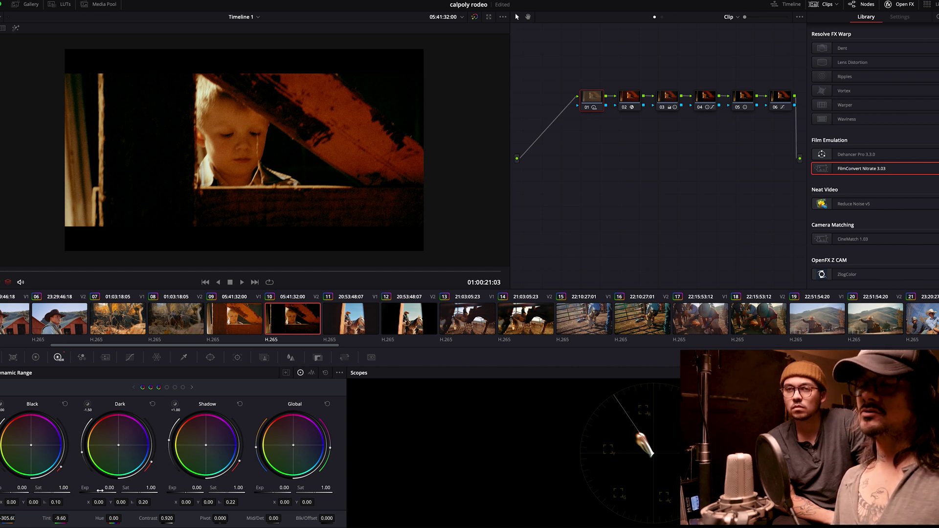
drag(110, 487, 142, 487)
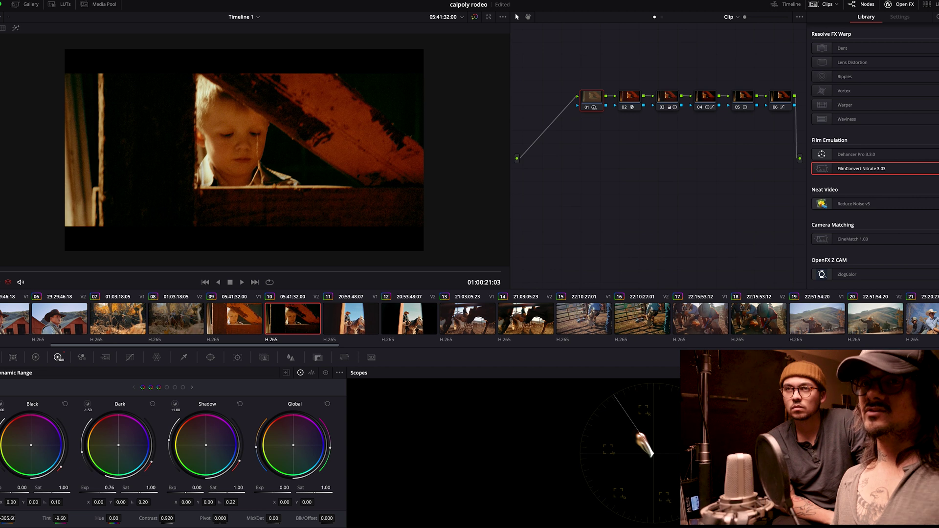
double_click(101, 492)
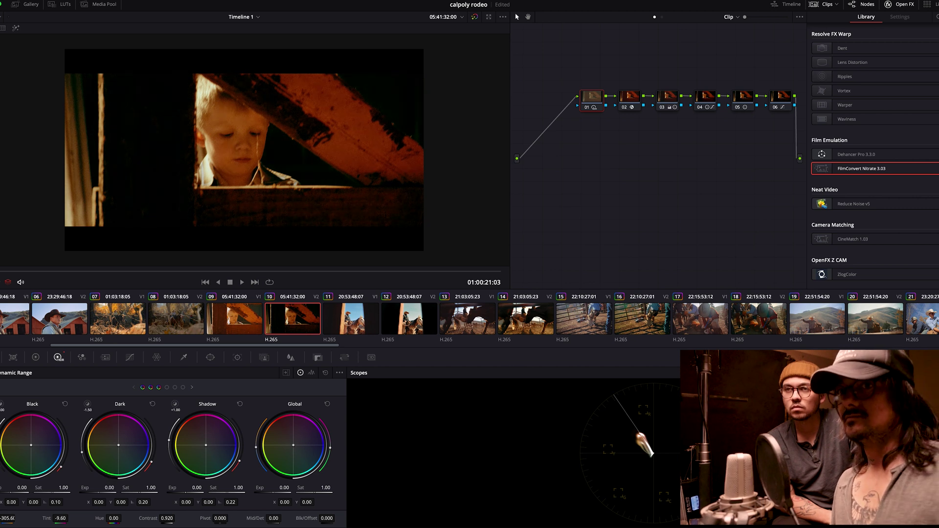
Step: Toggle node 01's HDR Dark and Shadow zones to compare them, set the Shadow zone's exposure to 0.20 and save the project
click(88, 405)
click(88, 404)
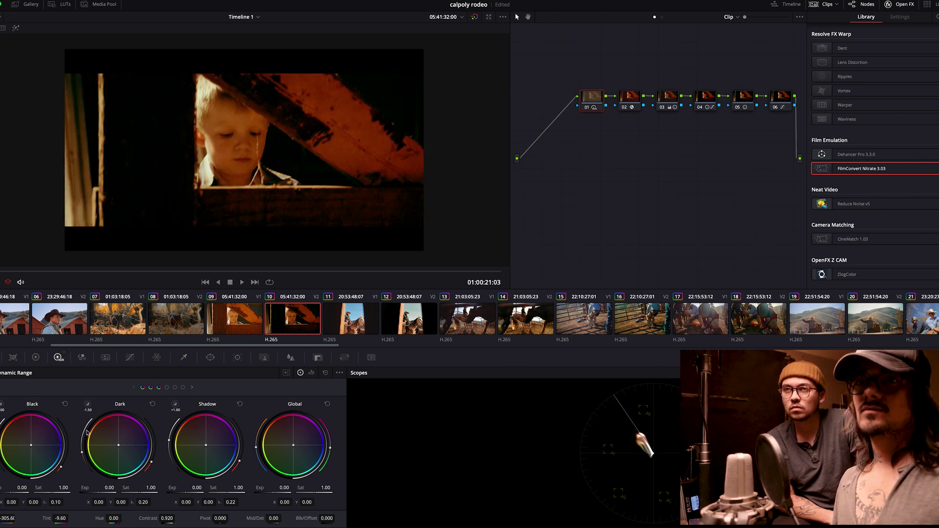
click(175, 405)
click(175, 405)
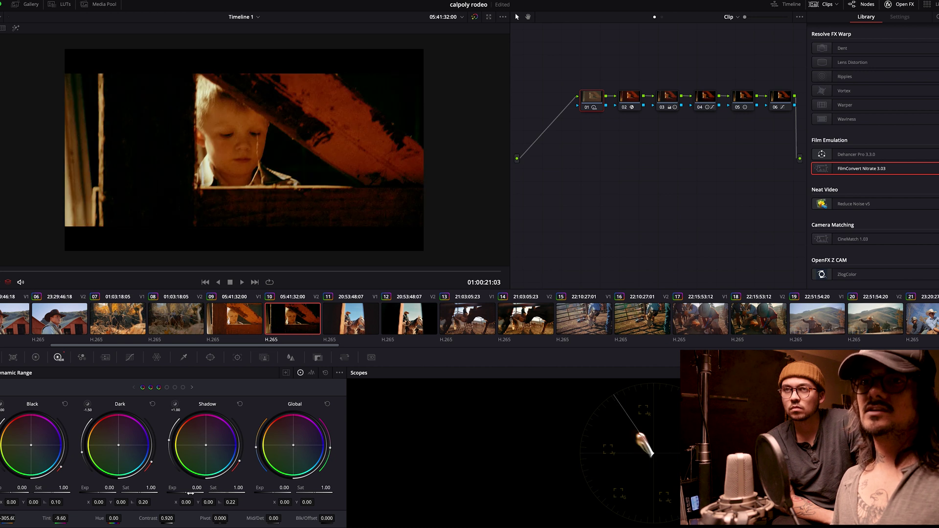
drag(197, 487, 208, 487)
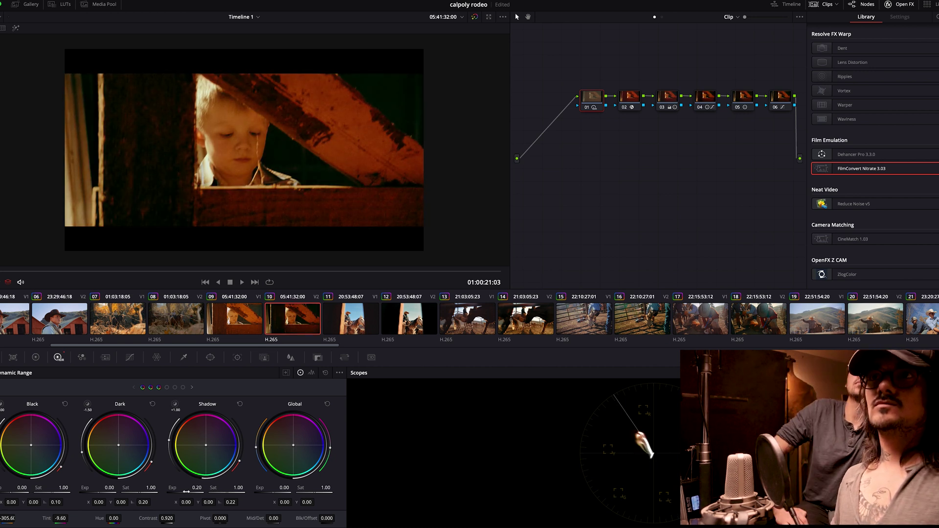
key(ctrl+s)
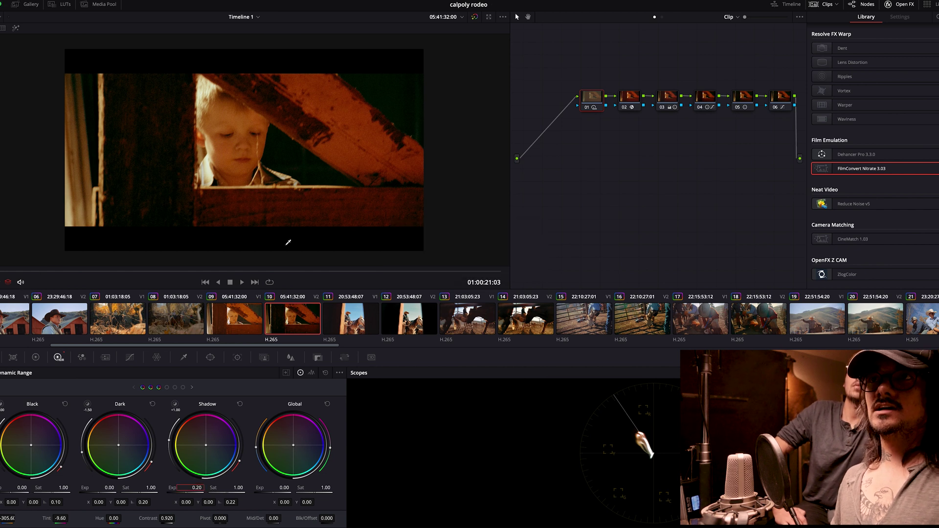
Step: In node 05, set Gain to red 0.93, green 1.01, blue 1.07 and Gamma to 0.01, -0.00, 0.00
click(743, 98)
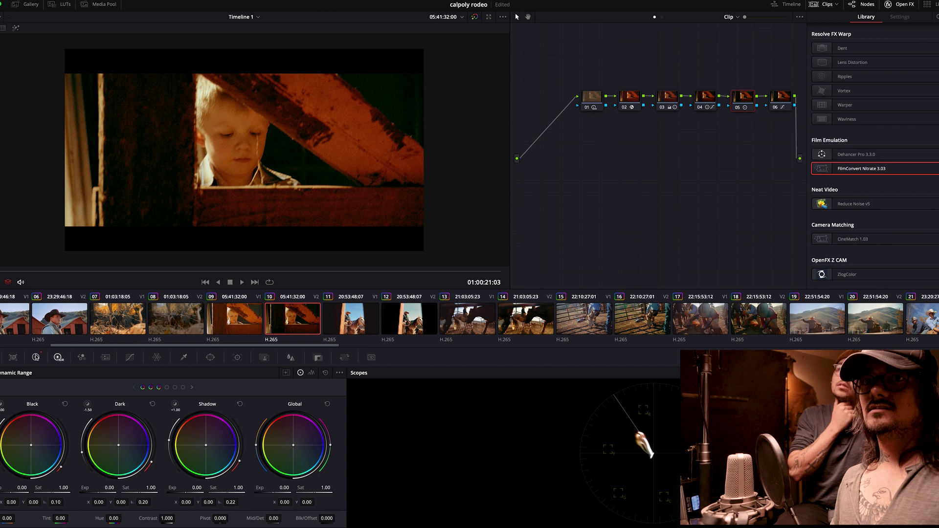
click(35, 357)
click(147, 373)
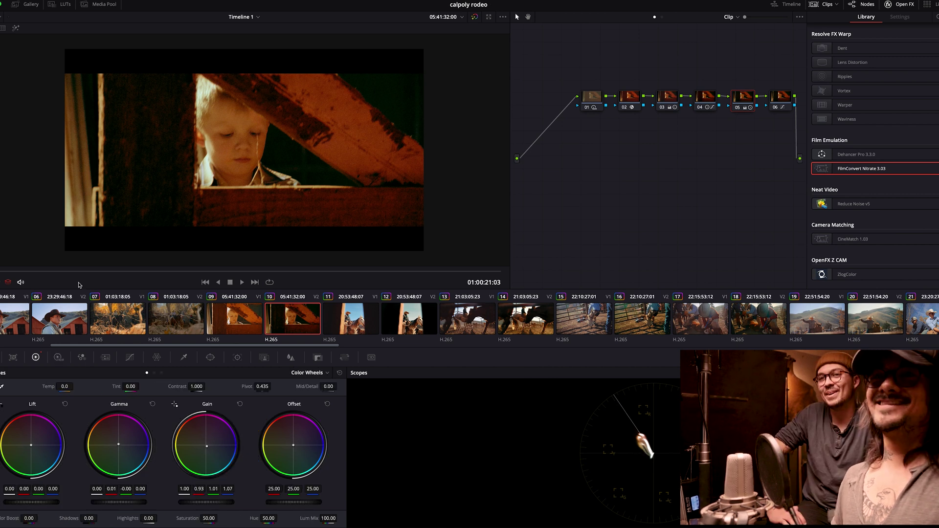
Step: Compare clip 09's earlier grade with clip 10's new grade, and play back clip 10
click(235, 319)
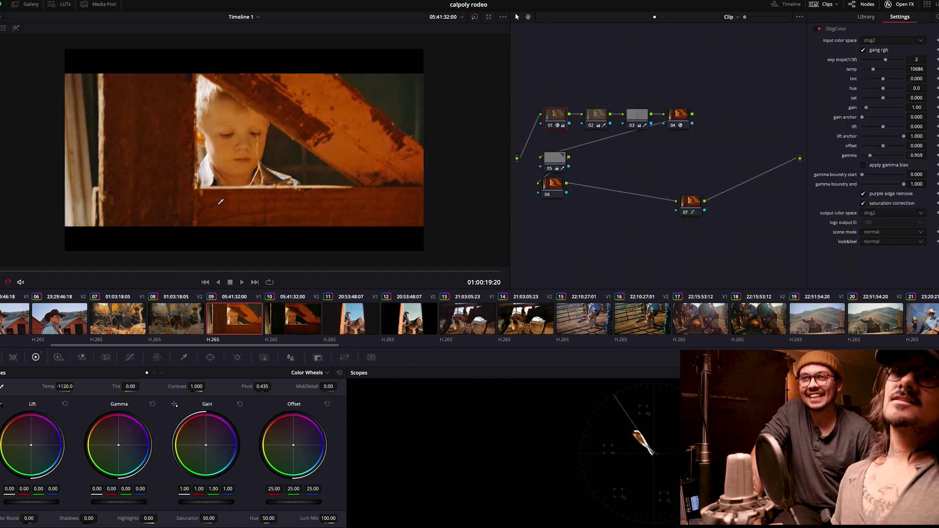
click(301, 329)
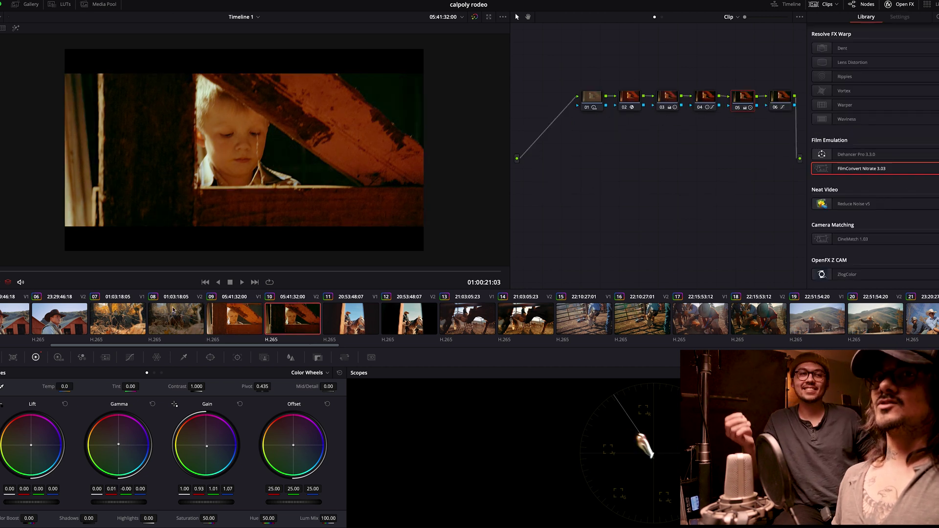
key(space)
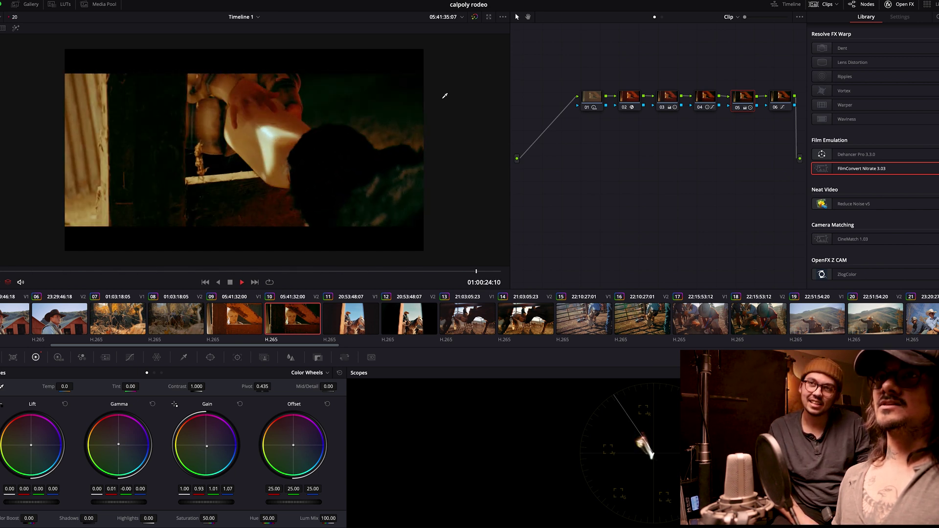
key(space)
Step: In node 01, raise Offset to 26.85 on all channels and set Shadows to -7.00
click(587, 104)
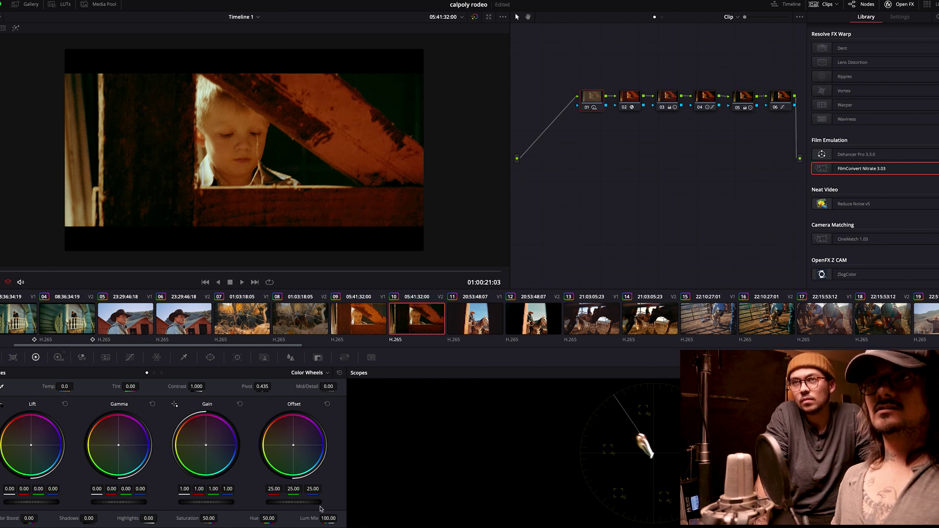
drag(293, 502, 308, 501)
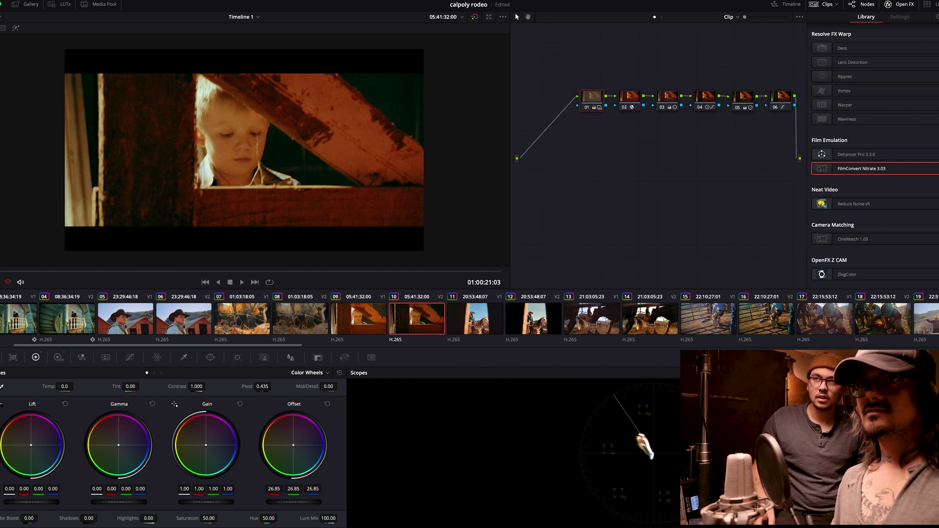
drag(88, 518, 78, 518)
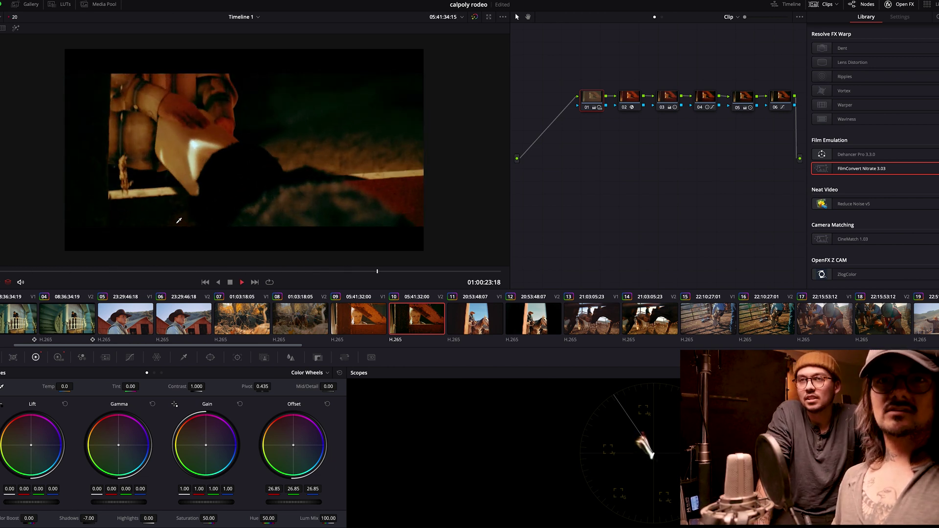
Step: Go to clip 23 and add two serial nodes after node 01
key(Down)
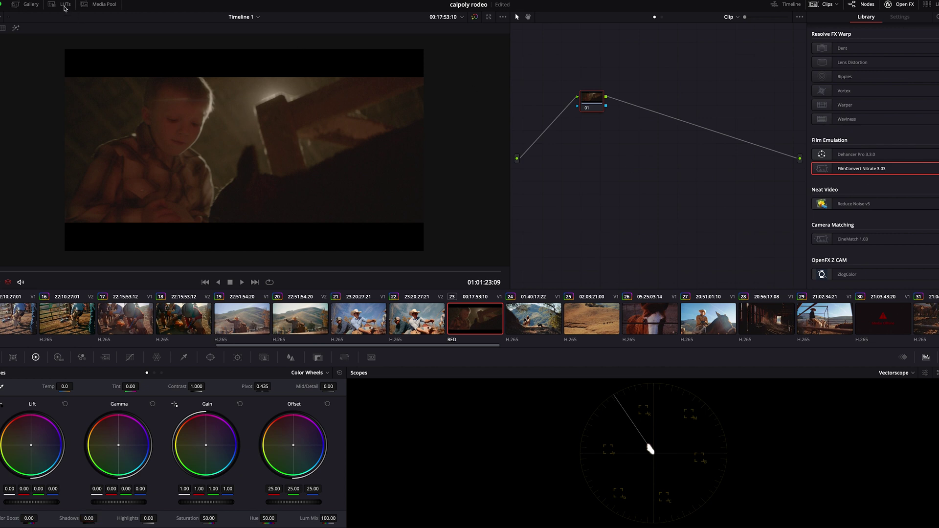
key(alt+s)
key(alt+s)
Step: Preview the Cam Kodak CDT PowerGrade on clip 23 and look through the zCam LUTs folder
click(27, 5)
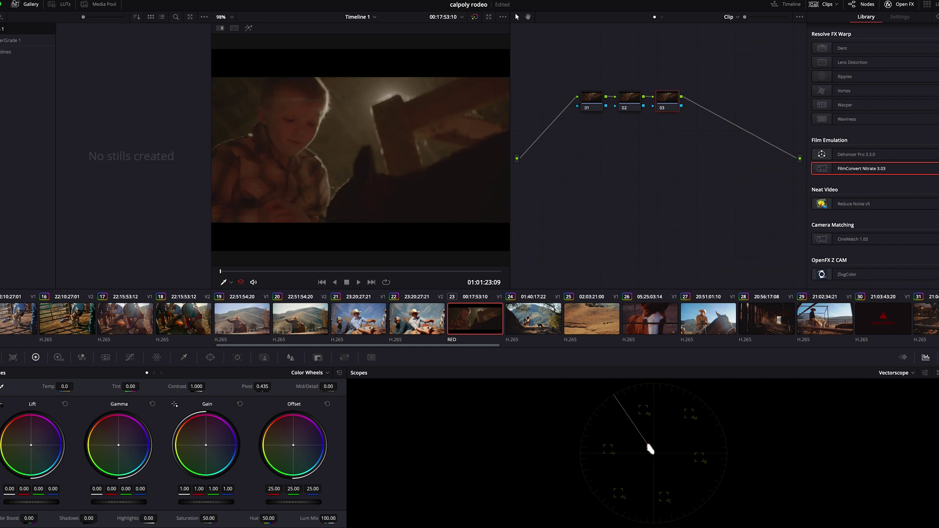
click(2, 41)
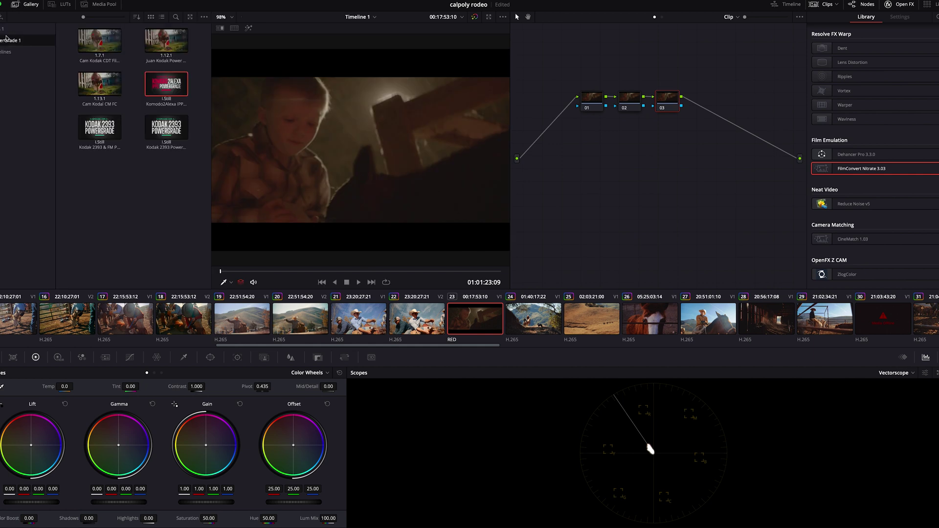
click(105, 40)
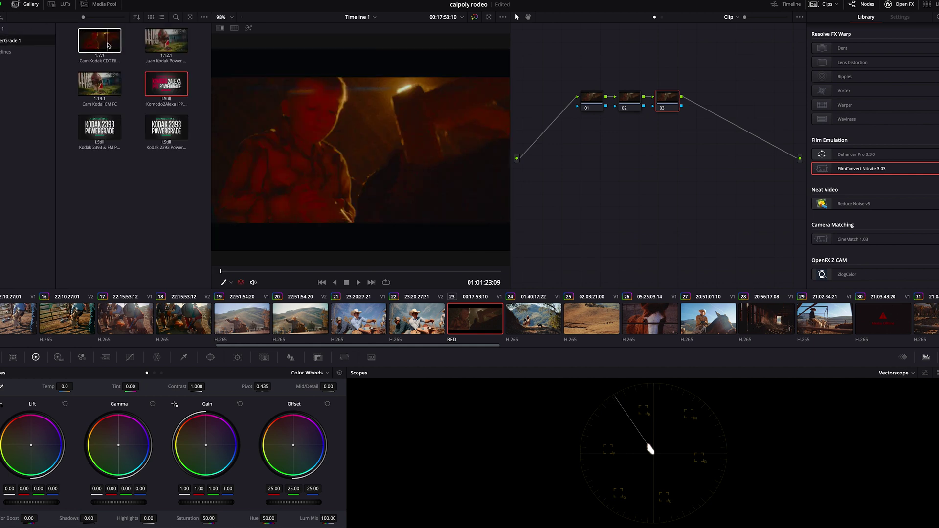
click(52, 7)
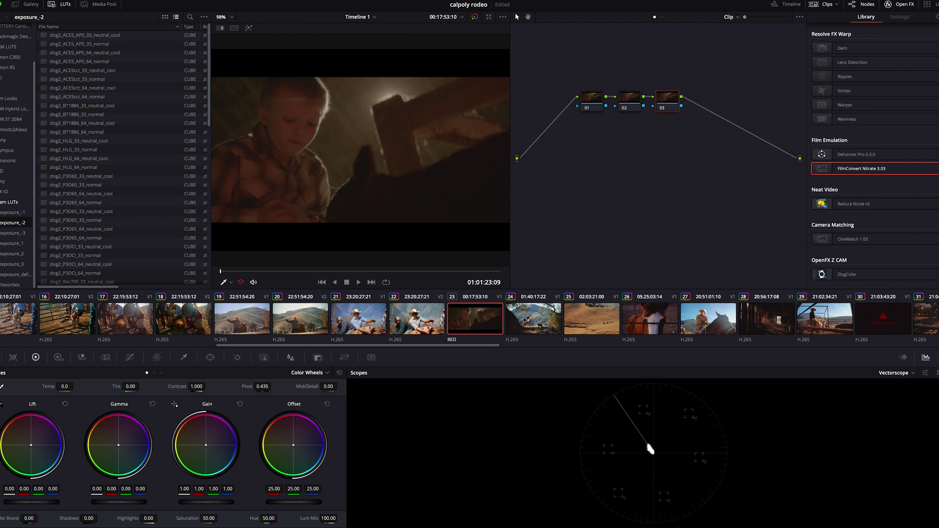
click(10, 202)
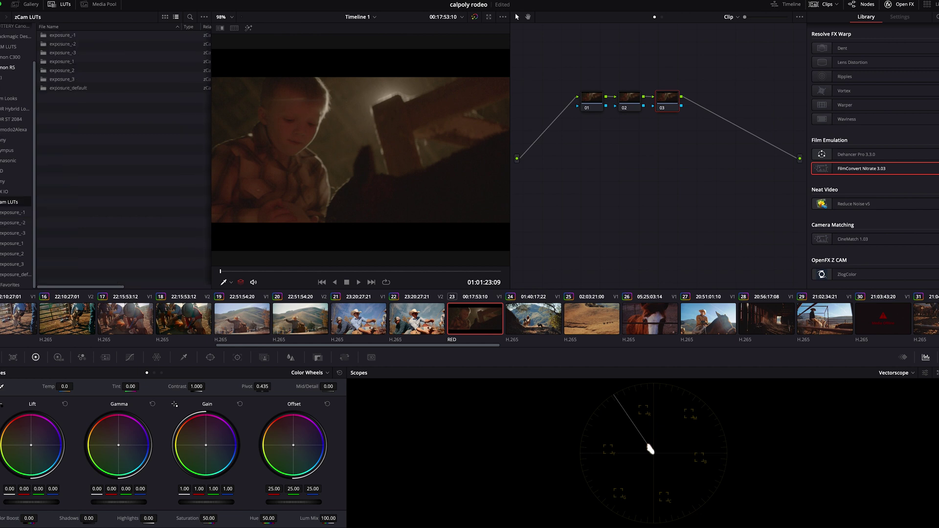
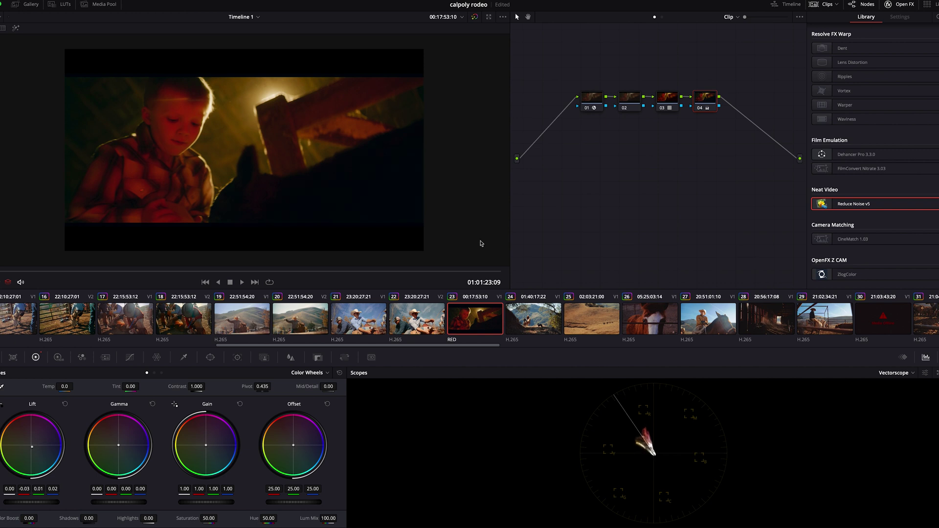
Step: Compare clip 09's earlier seven-node grade with clip 10's six-node grade on the same frame
scroll(396, 320, left, 4)
scroll(396, 322, left, 4)
scroll(396, 322, left, 2)
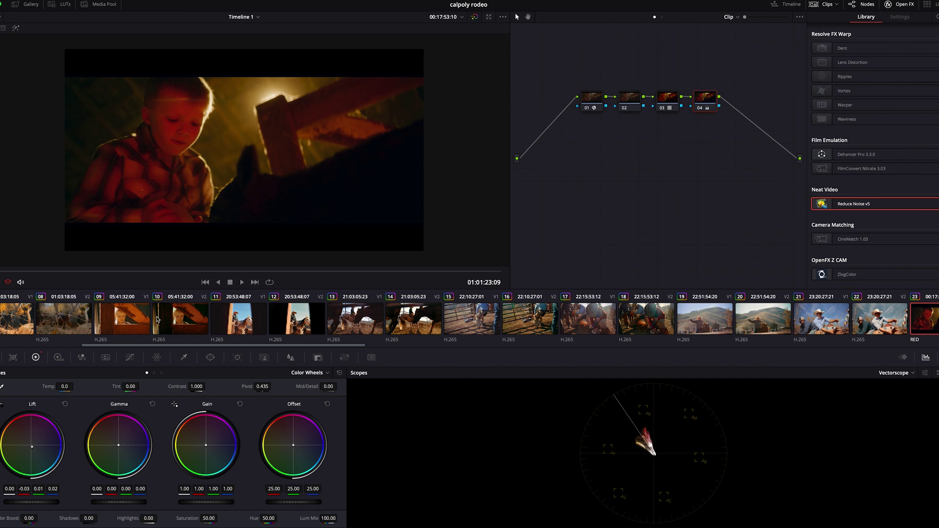
click(180, 321)
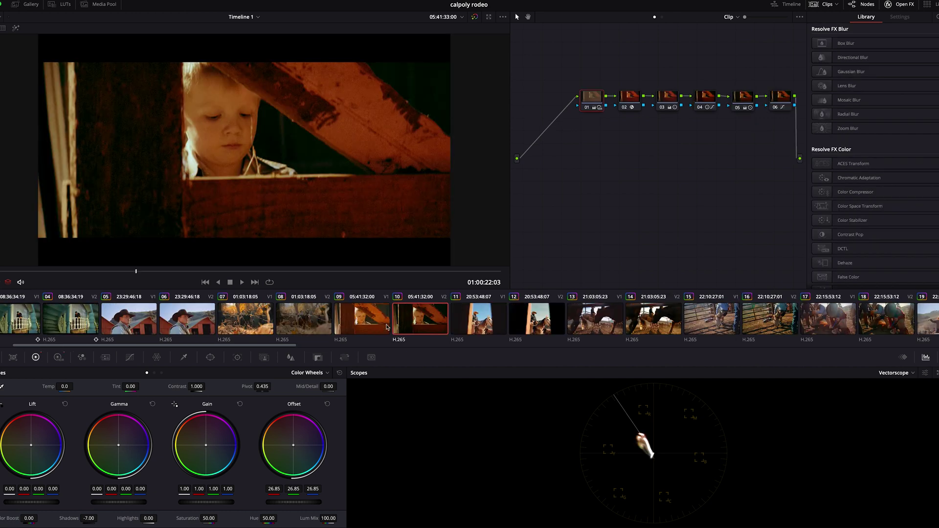
key(Up)
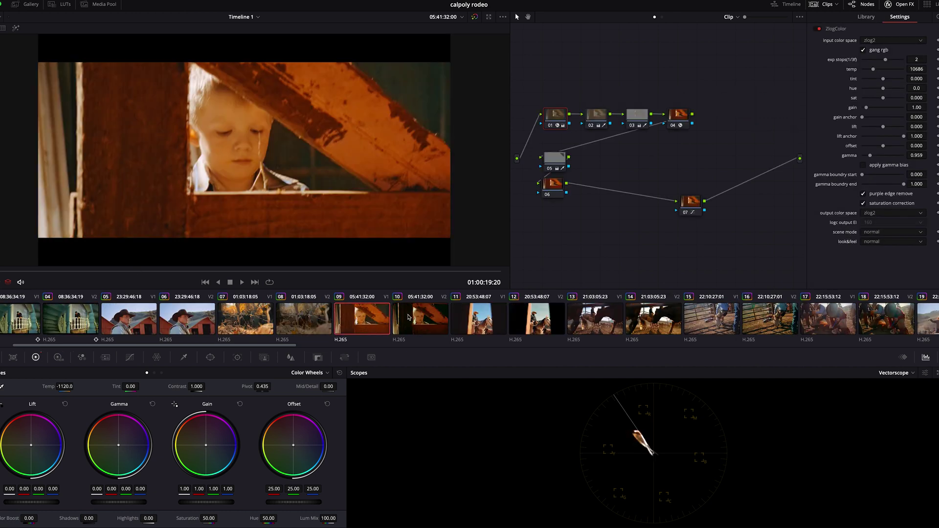
key(Down)
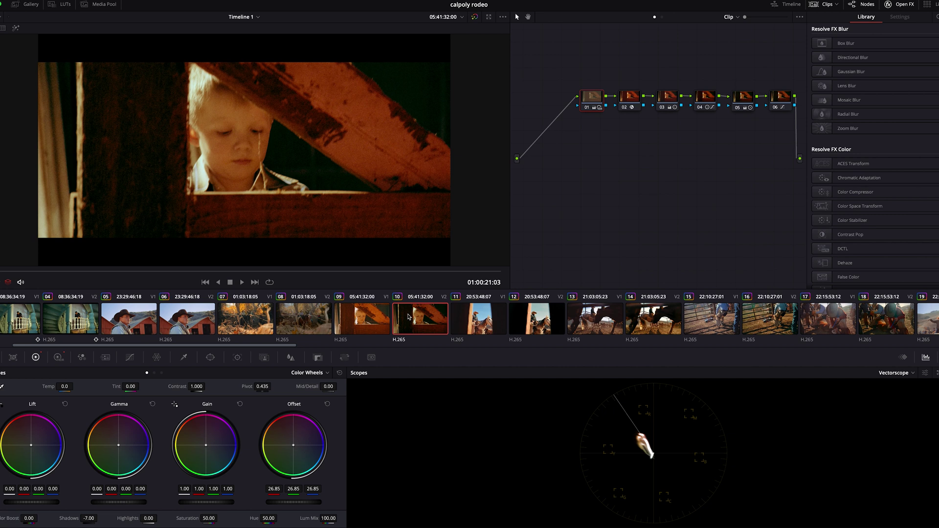
click(377, 321)
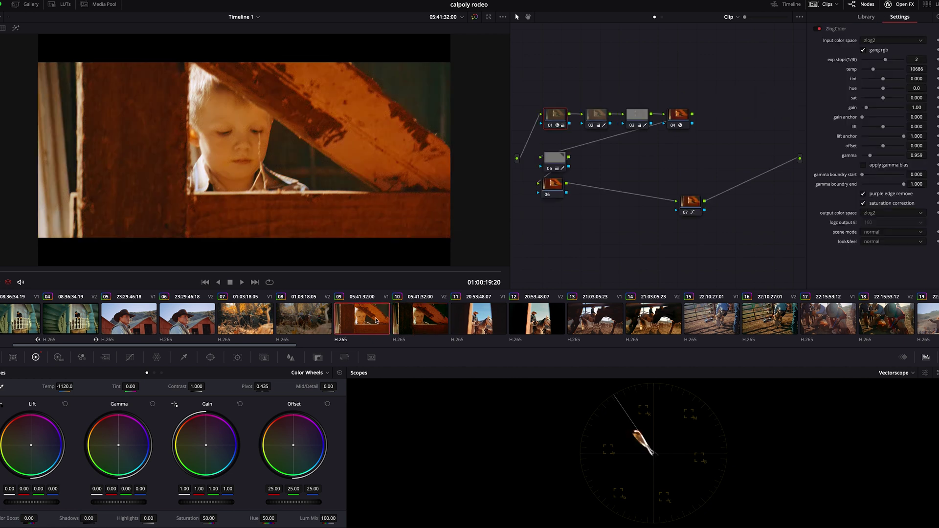
click(411, 317)
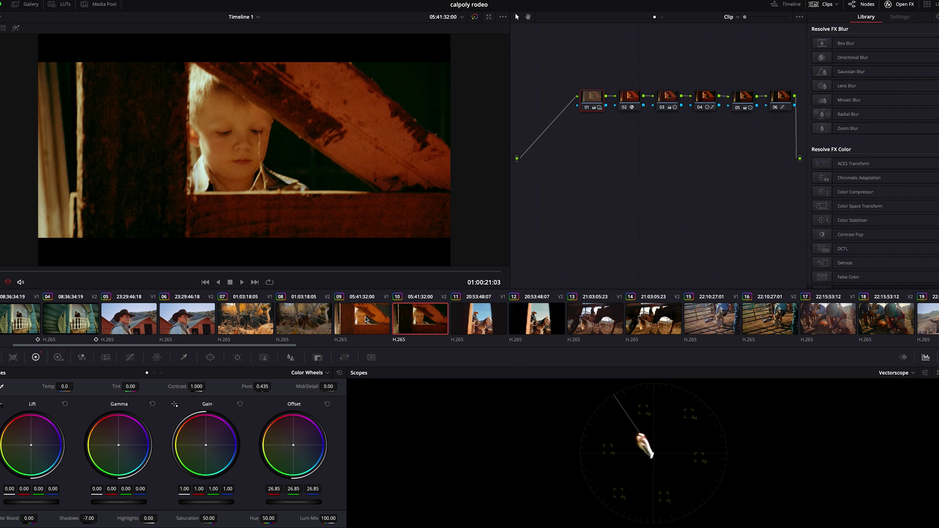
click(366, 319)
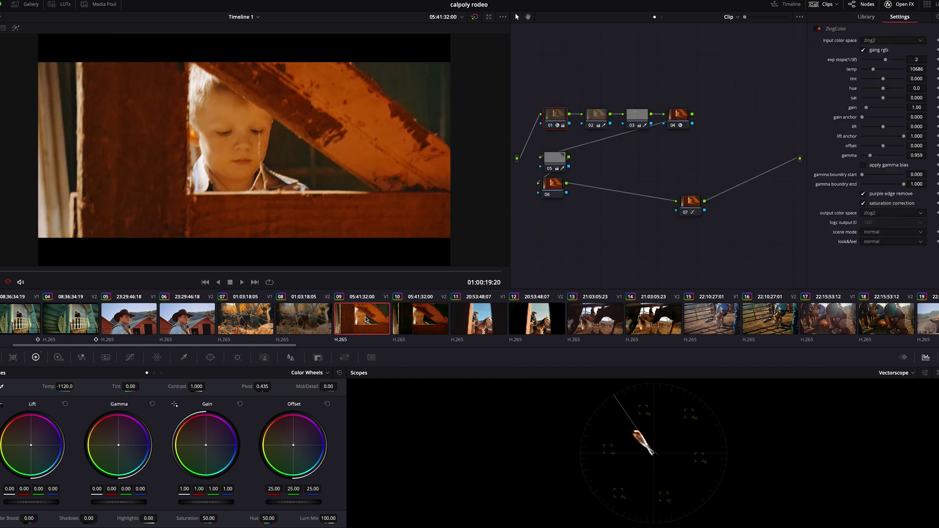
click(404, 319)
click(364, 325)
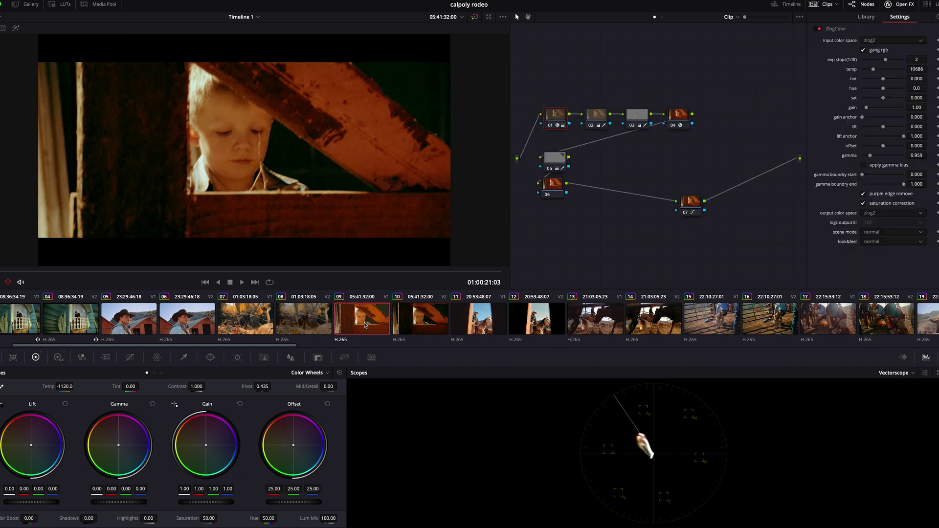
Step: Compare the RED clip 23's four-node grade with the grades of clips 10 and 09
scroll(454, 318, down, 10)
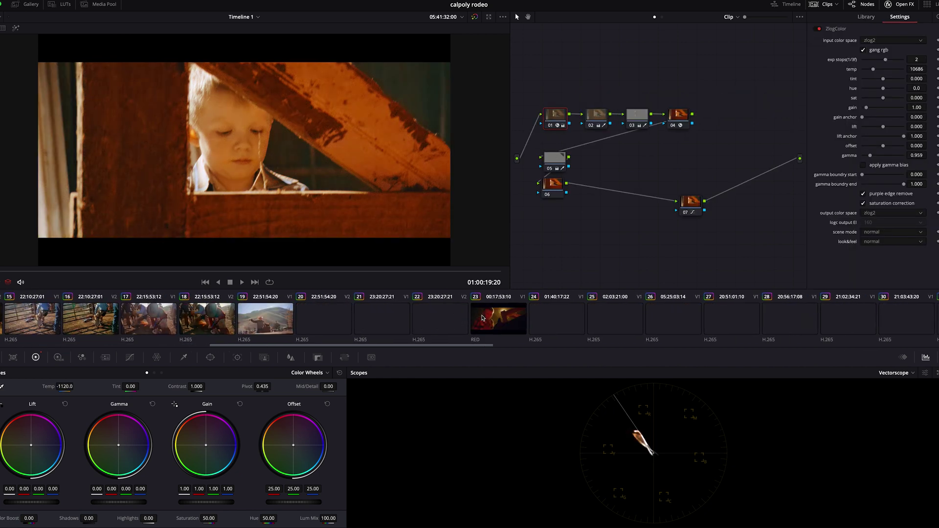
click(498, 318)
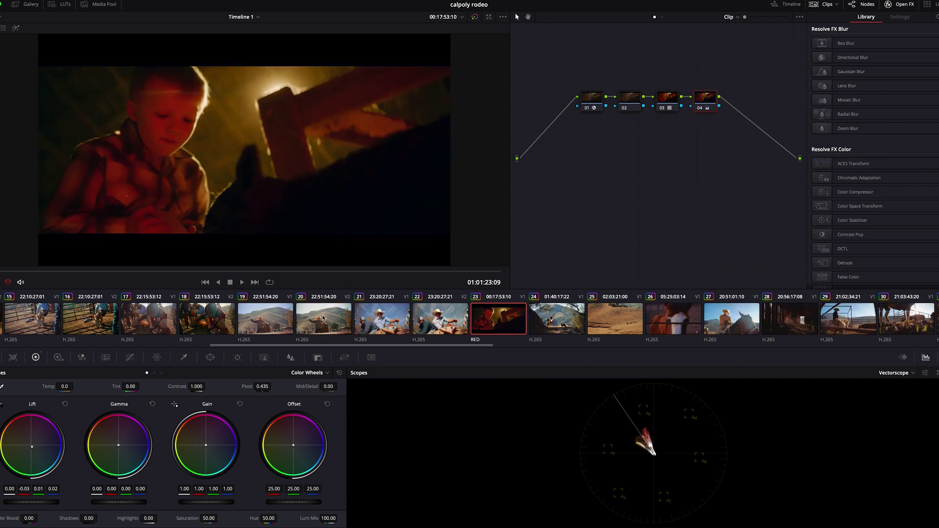
scroll(323, 318, up, 8)
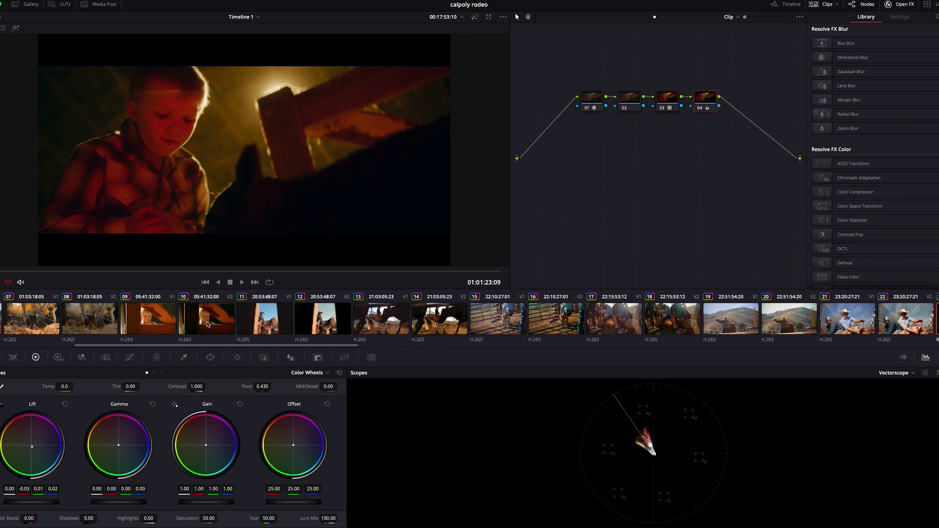
click(207, 324)
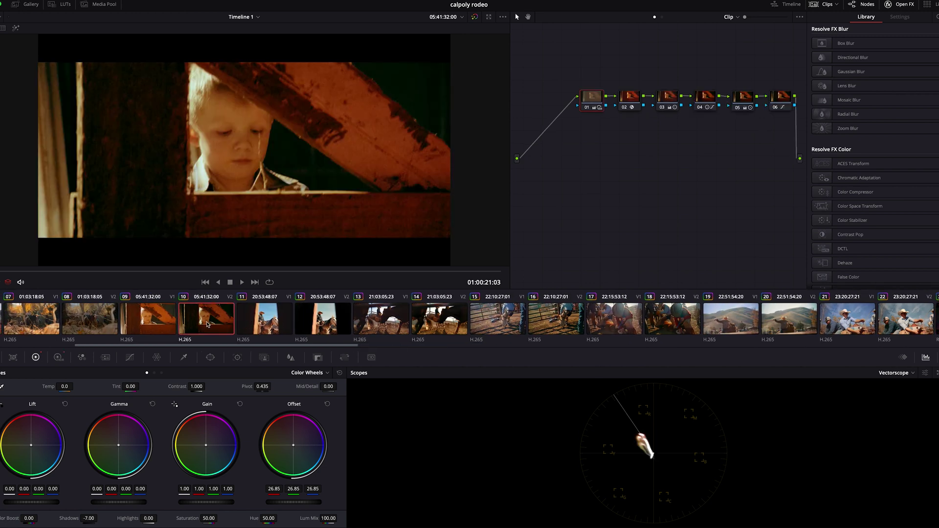
click(157, 327)
scroll(295, 307, down, 4)
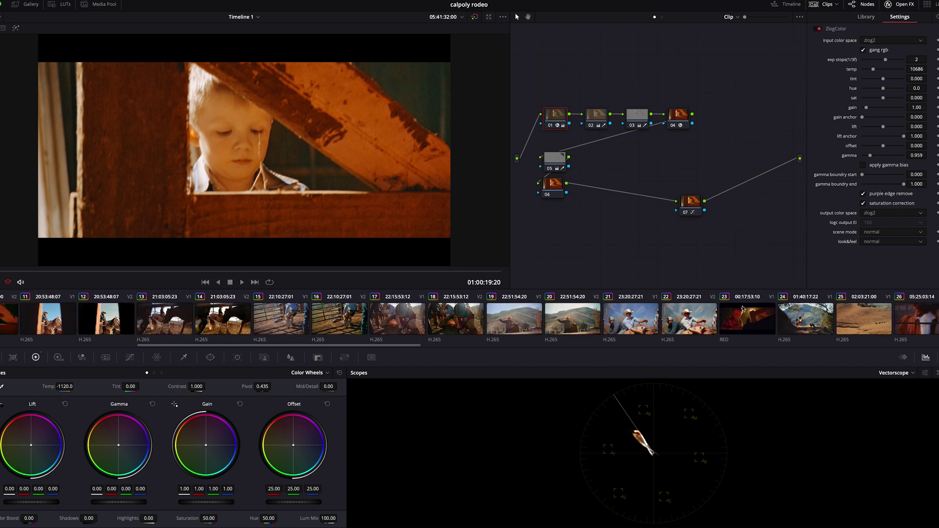
click(740, 324)
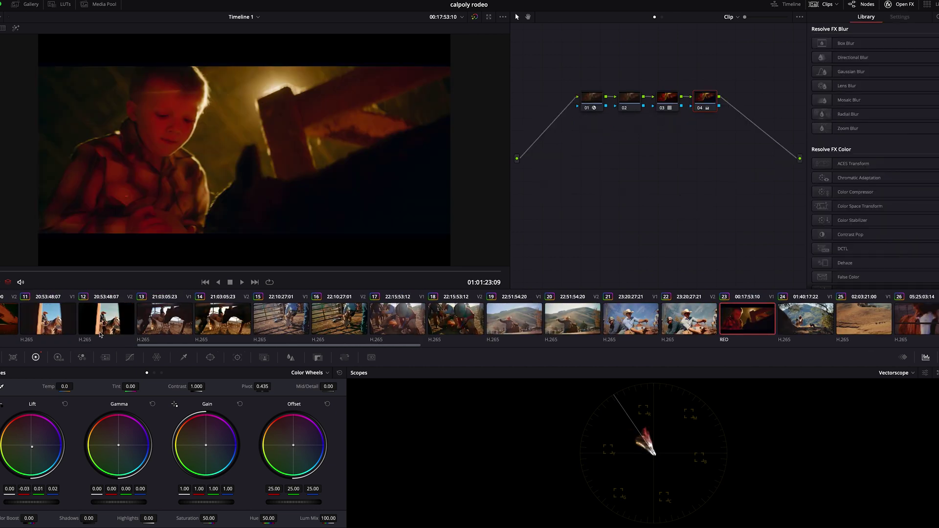
scroll(102, 335, up, 3)
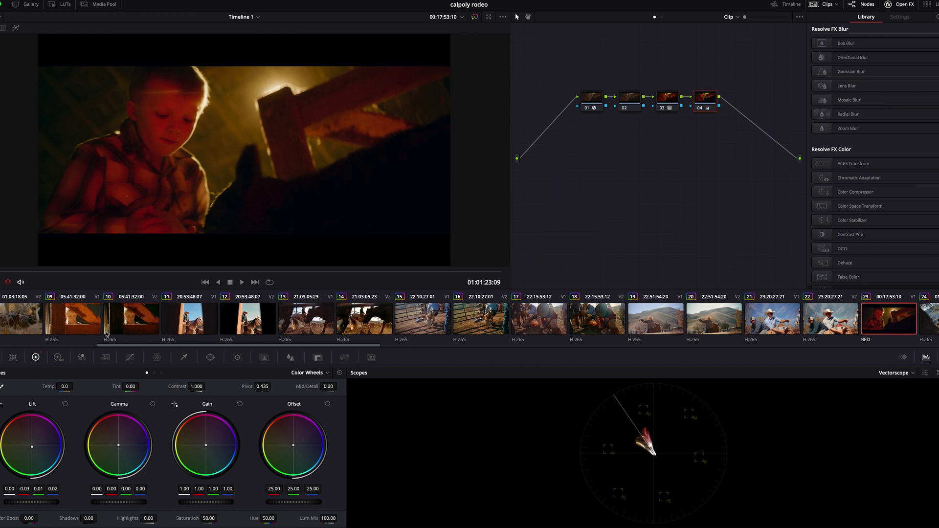
click(116, 330)
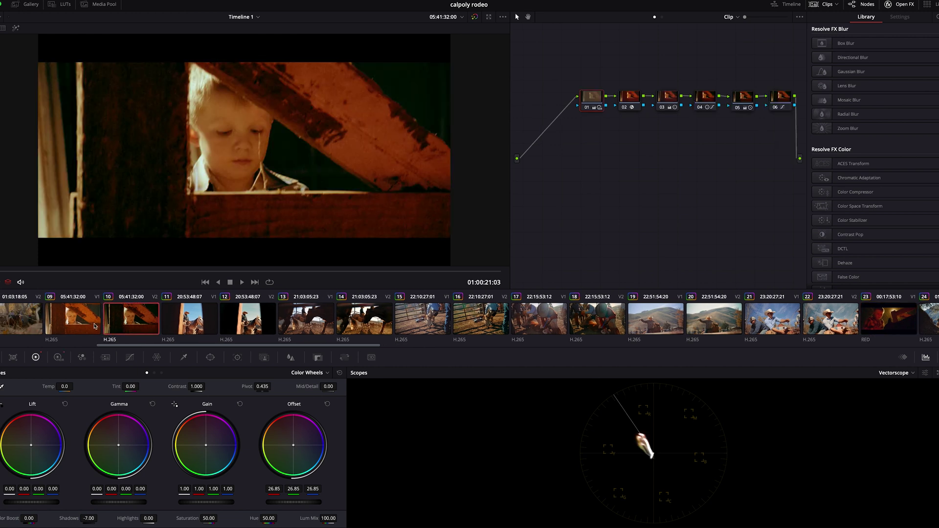
click(94, 325)
click(124, 325)
scroll(321, 318, right, 10)
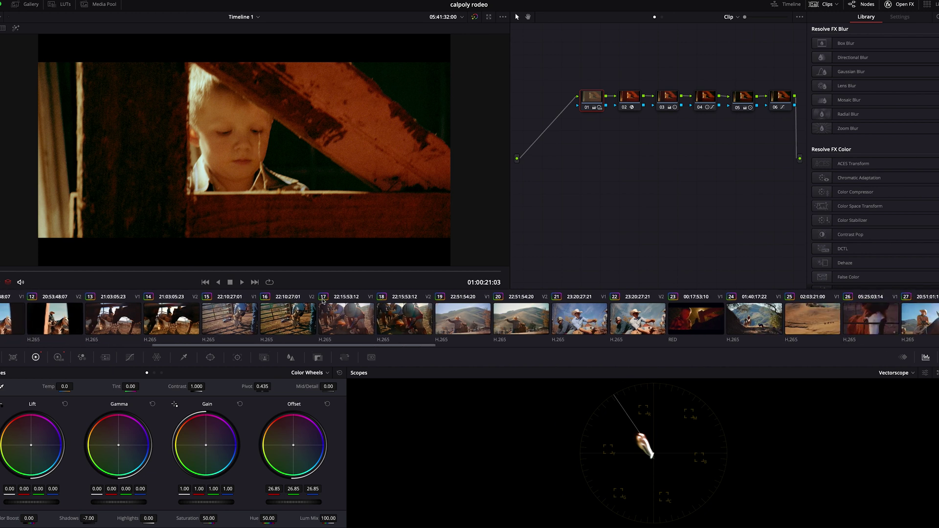
click(543, 312)
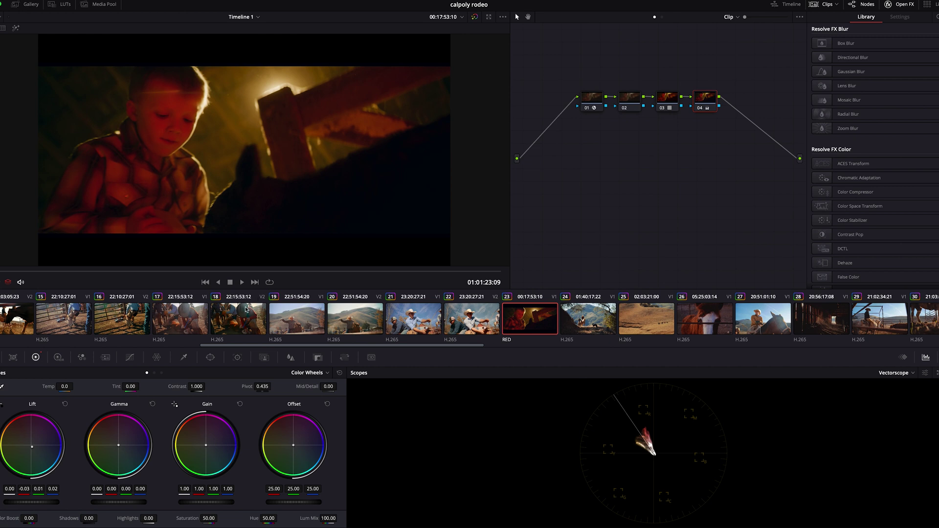
Step: Delete clip 10's existing grade nodes and apply the ZlogColor effect in its node graph
scroll(194, 336, left, 1)
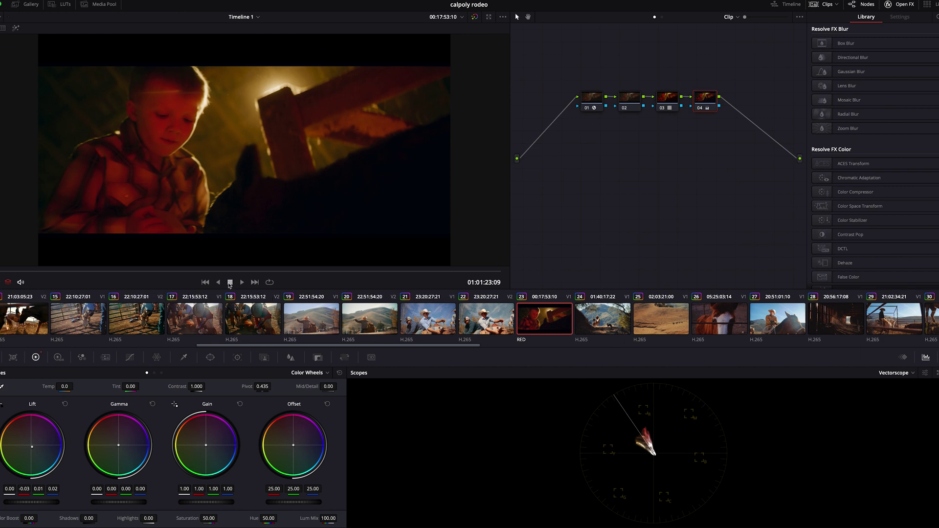
scroll(200, 312, left, 10)
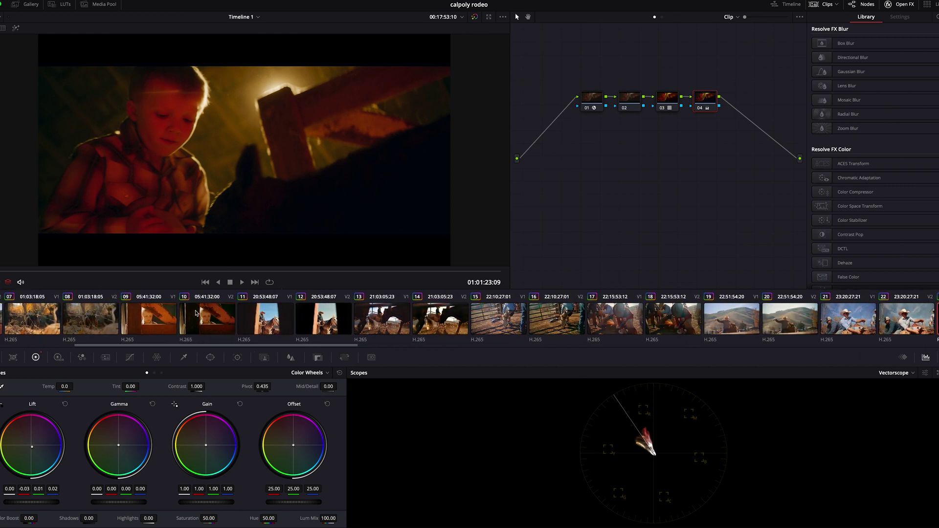
click(206, 315)
drag(794, 79, 542, 141)
key(Delete)
scroll(839, 195, down, 10)
drag(848, 268, 622, 88)
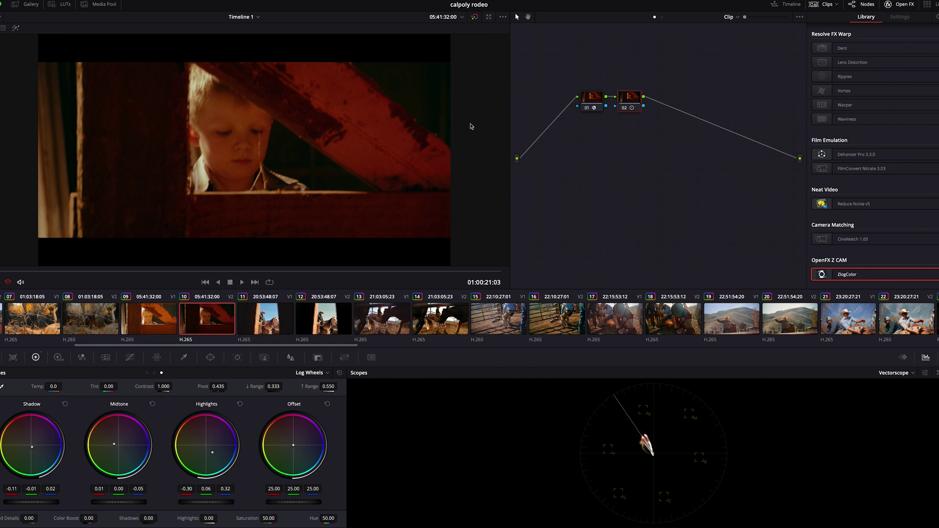
Step: Compare clip 10's rebuilt two-node ZlogColor grade with clip 09's earlier grade
click(164, 328)
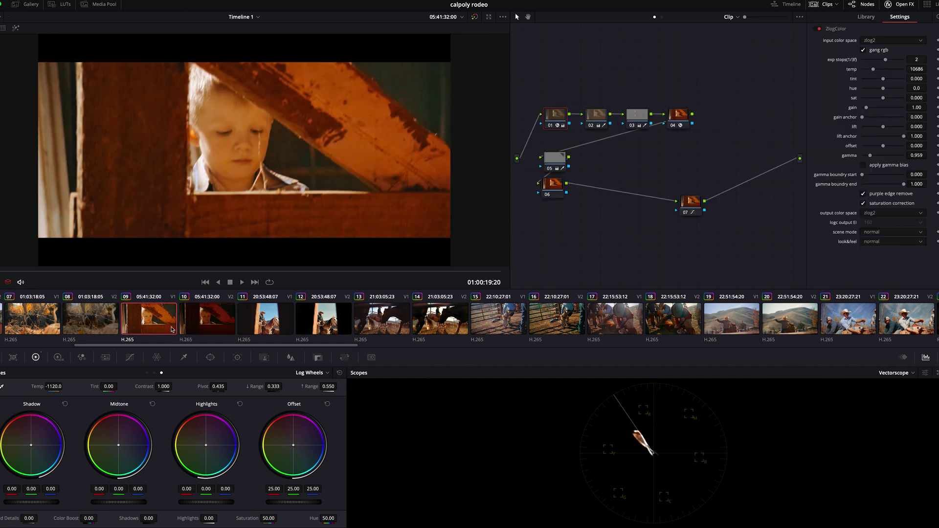
click(198, 332)
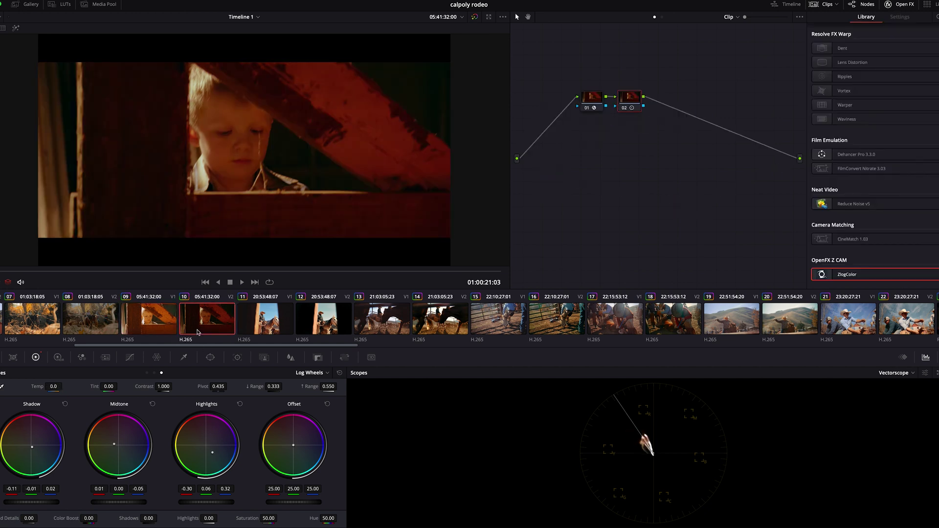
click(159, 332)
click(192, 327)
Step: Compare clip 10's two-node grade with the RED clip 23's grade
scroll(525, 310, down, 5)
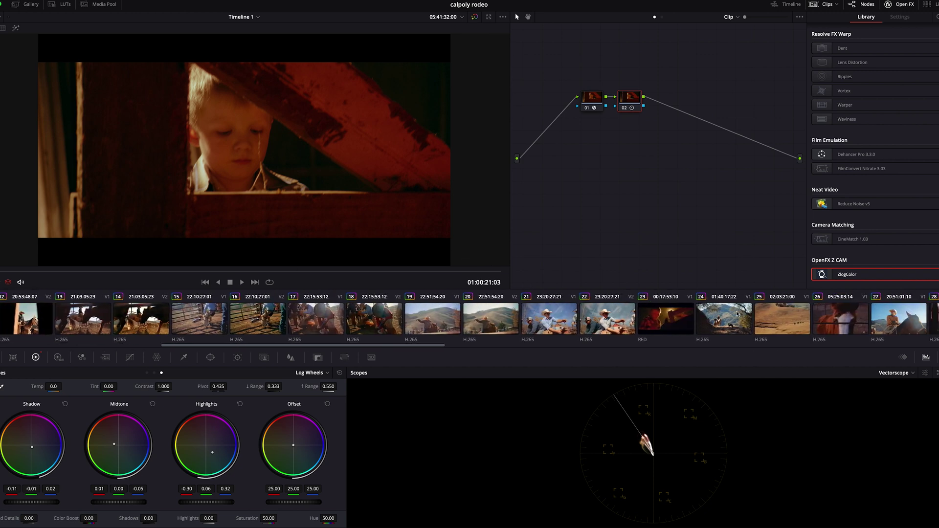
click(675, 326)
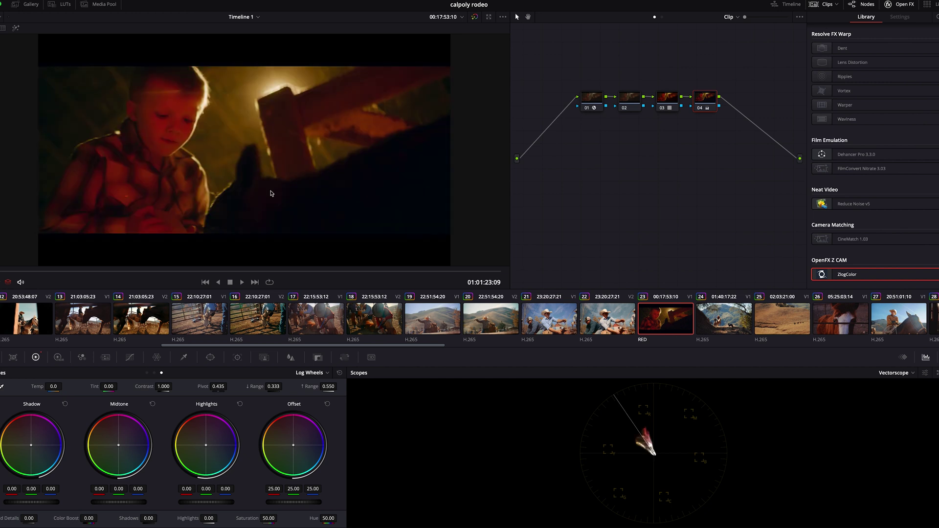
scroll(120, 319, up, 1)
scroll(120, 319, up, 4)
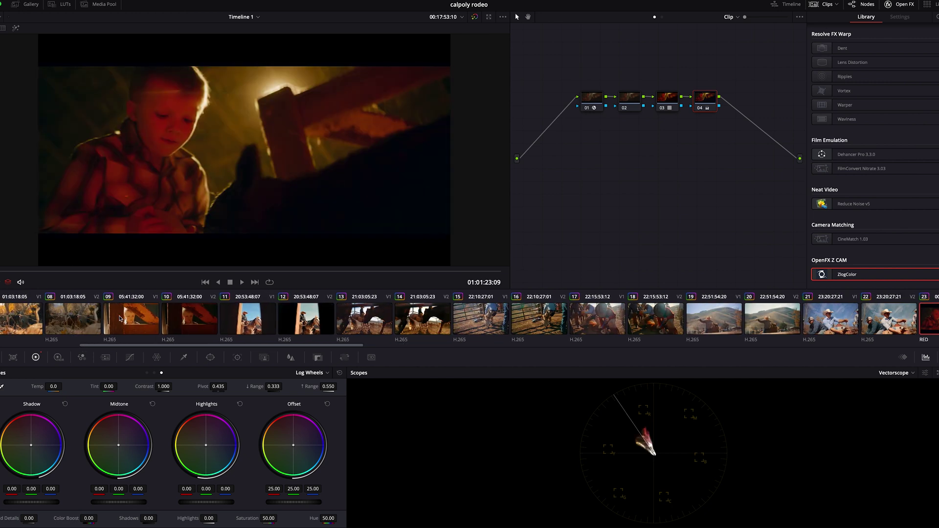
click(186, 320)
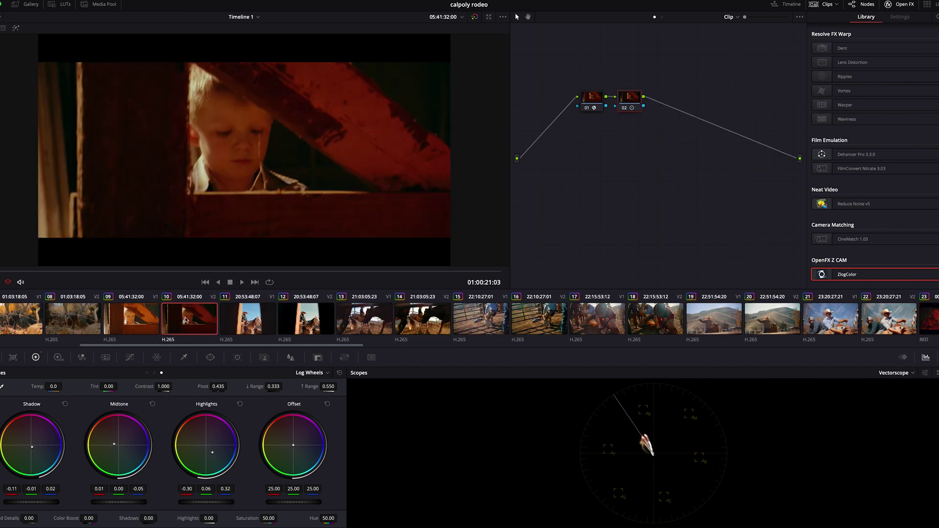
scroll(659, 327, down, 5)
click(784, 313)
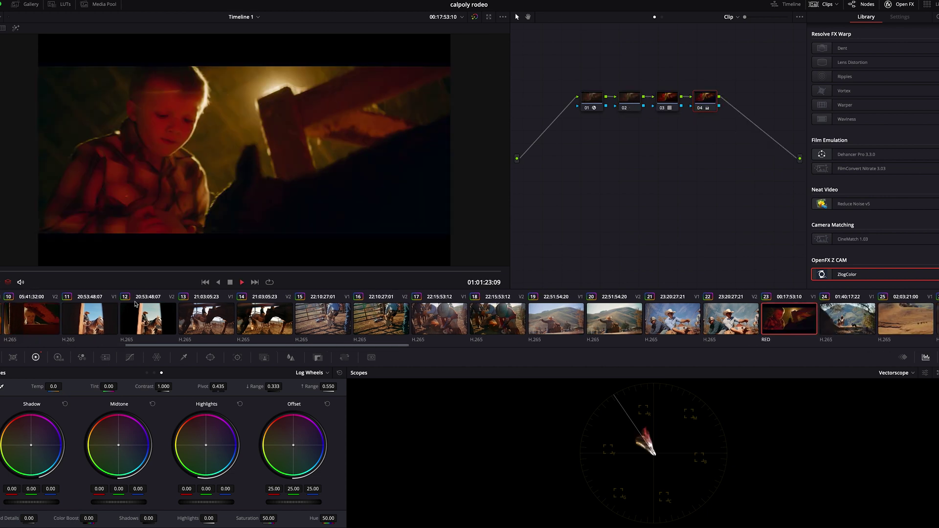